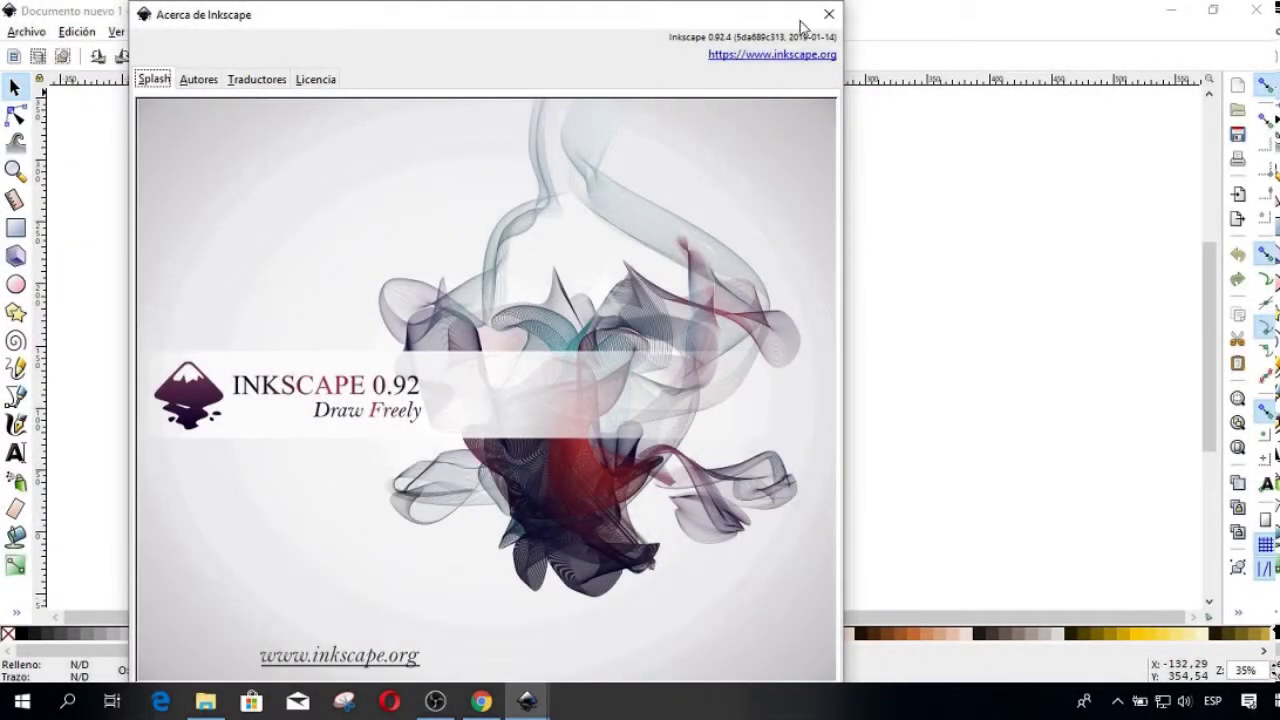
- Browse the authors credits, translators credits and license text
{"action": "left_click", "coordinate": [198, 79]}
{"action": "left_click", "coordinate": [256, 79]}
{"action": "left_click", "coordinate": [315, 79]}
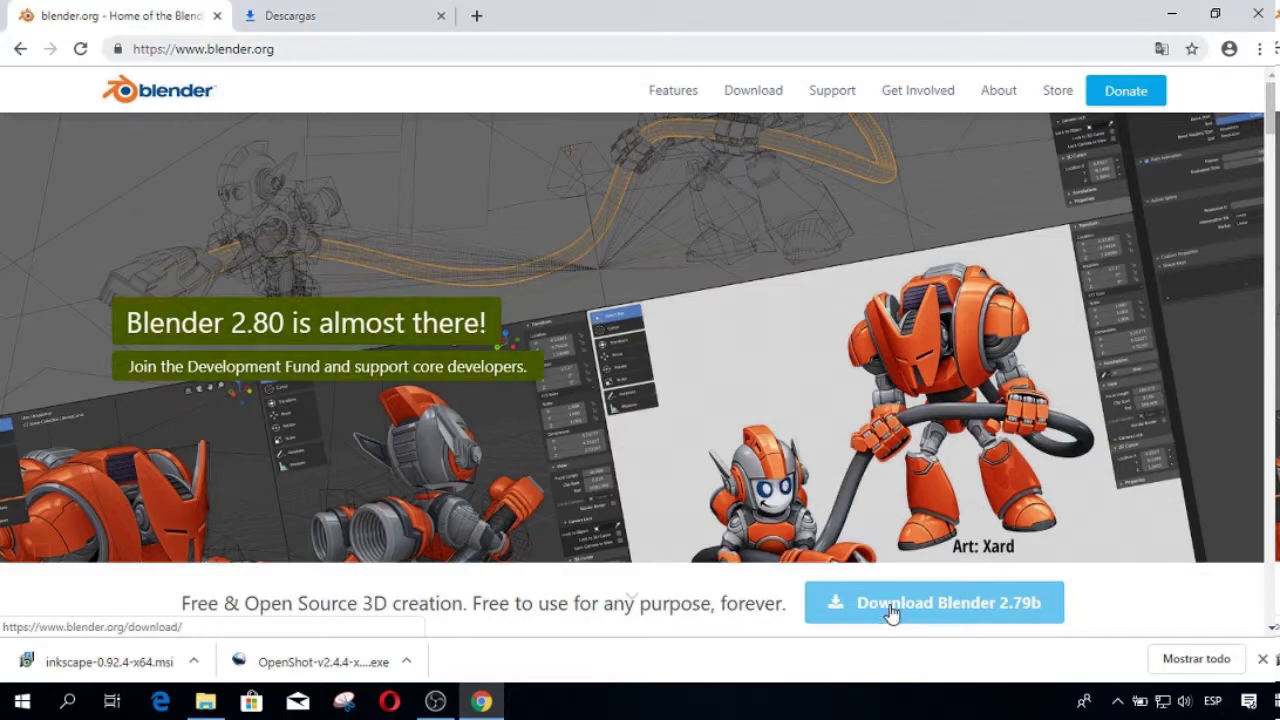
- Follow the Blender download link, then launch Google Chrome from its desktop shortcut
{"action": "left_click", "coordinate": [890, 603]}
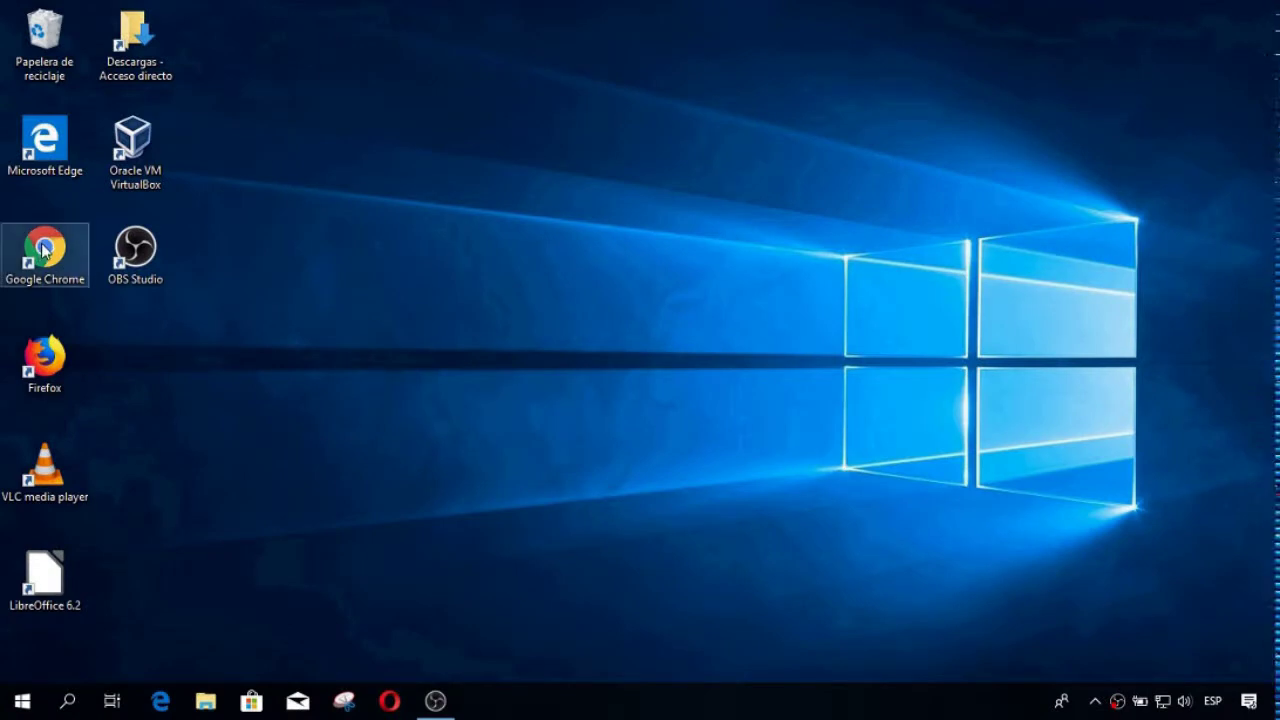
{"action": "left_click", "coordinate": [44, 249]}
{"action": "double_click", "coordinate": [44, 249]}
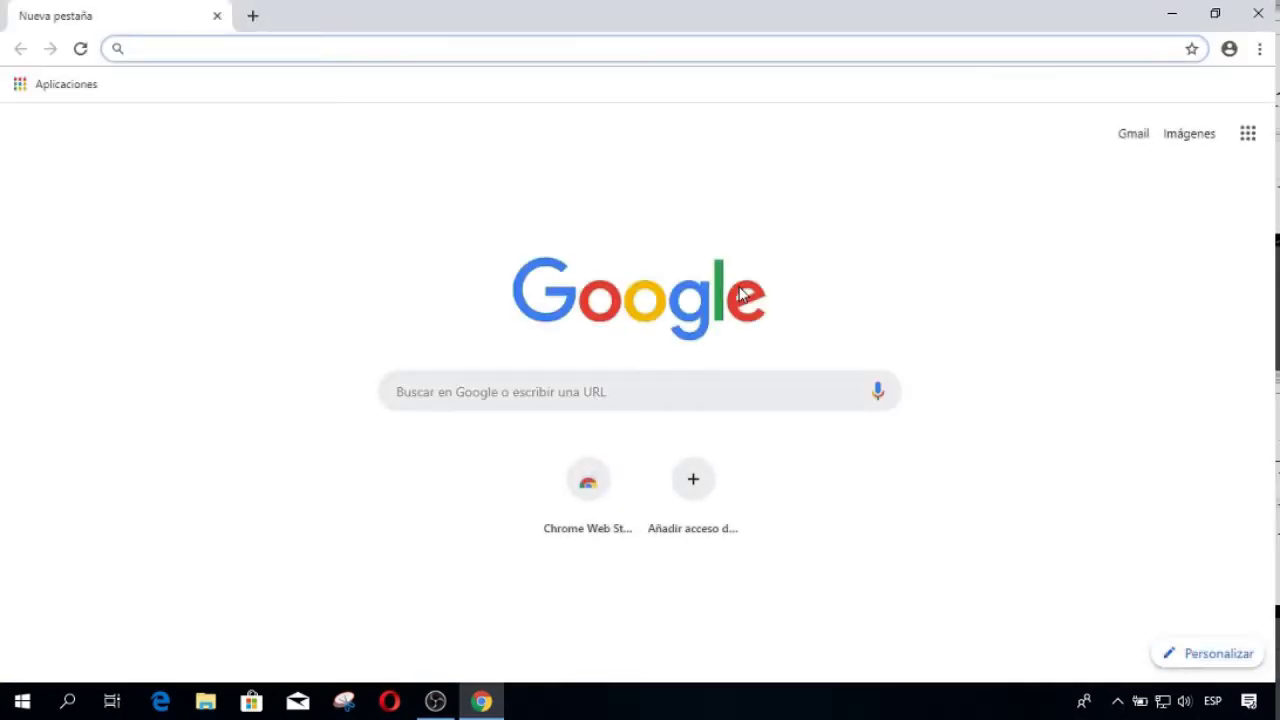
- Search Google for 'openshot'
{"action": "left_click", "coordinate": [517, 394]}
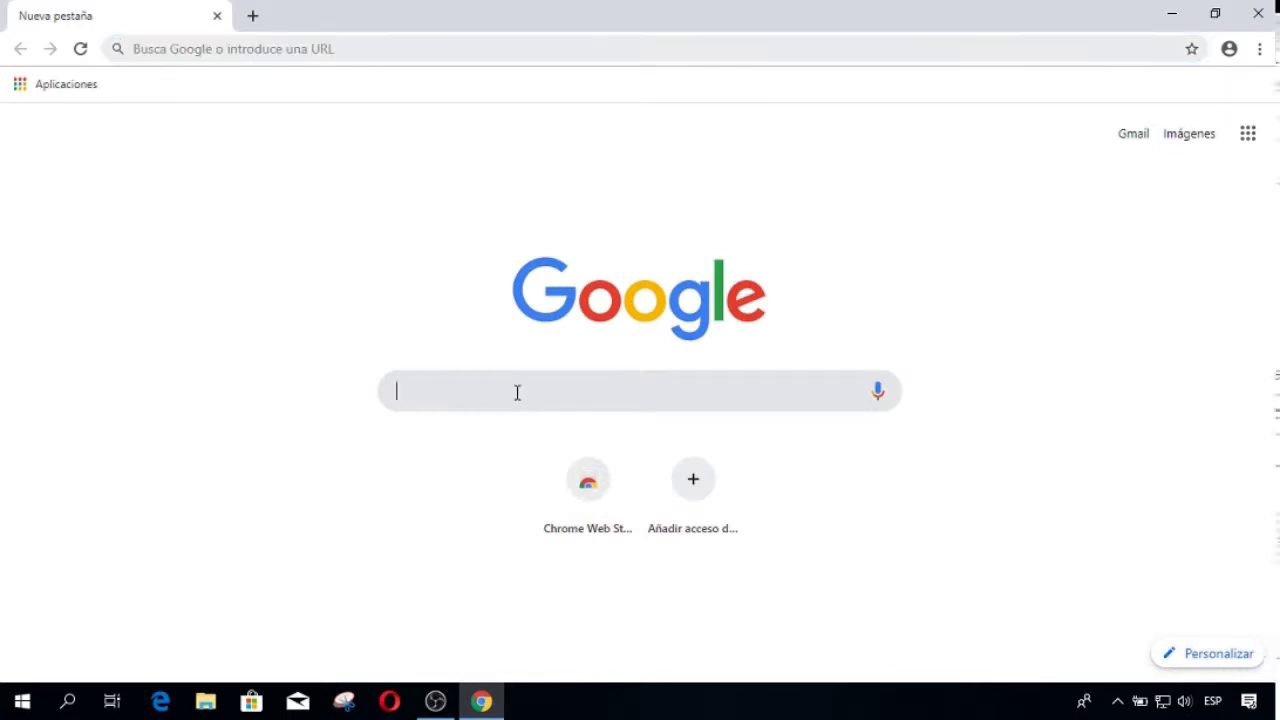
{"action": "type", "text": "op"}
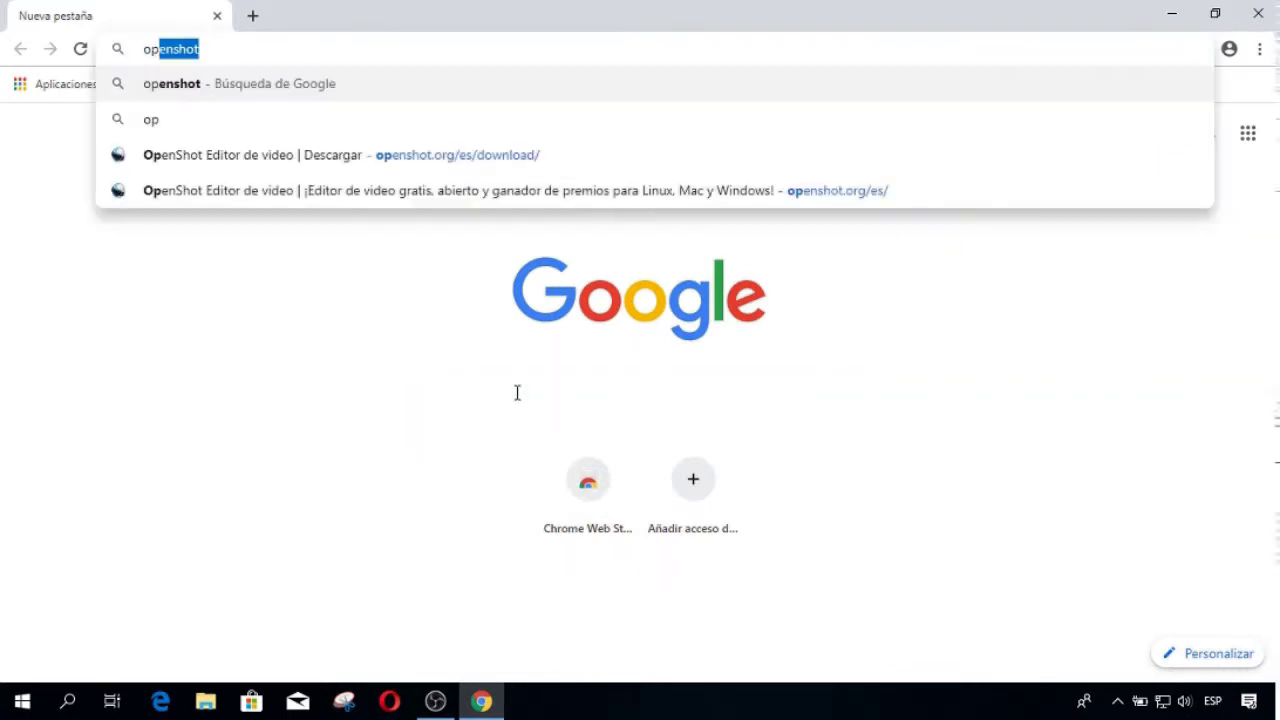
{"action": "type", "text": "enshot"}
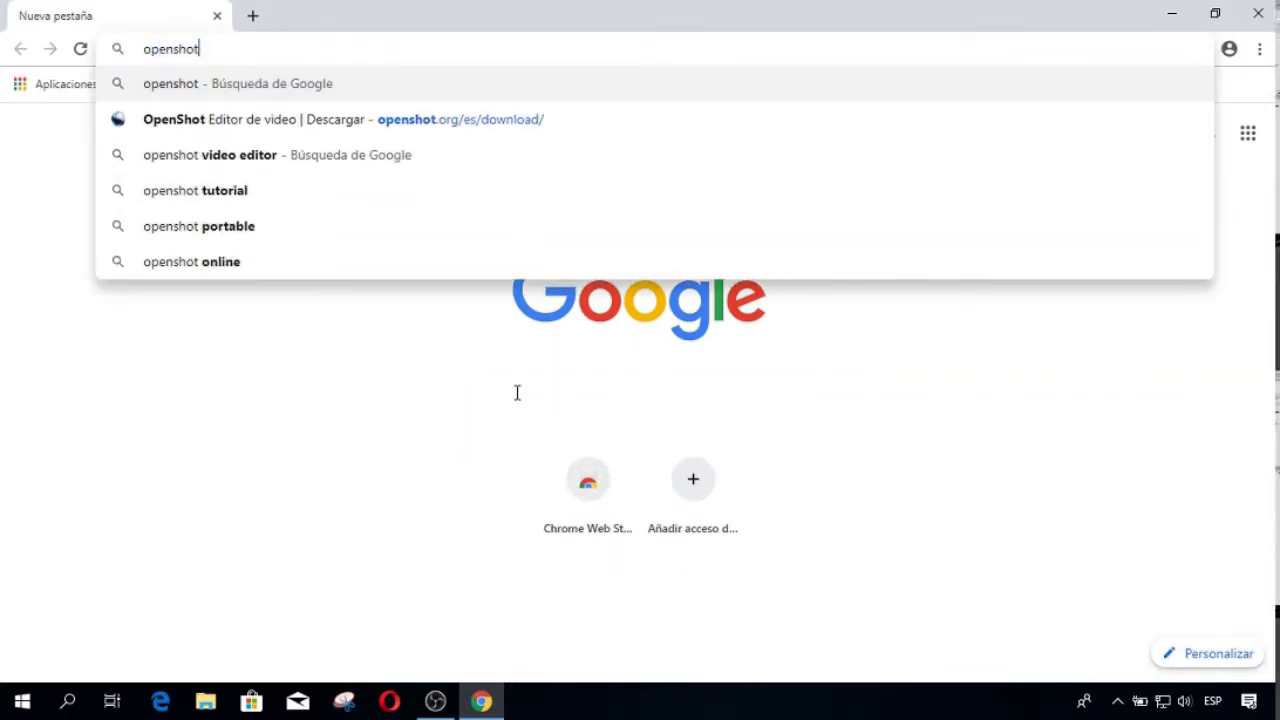
{"action": "key", "text": "Return"}
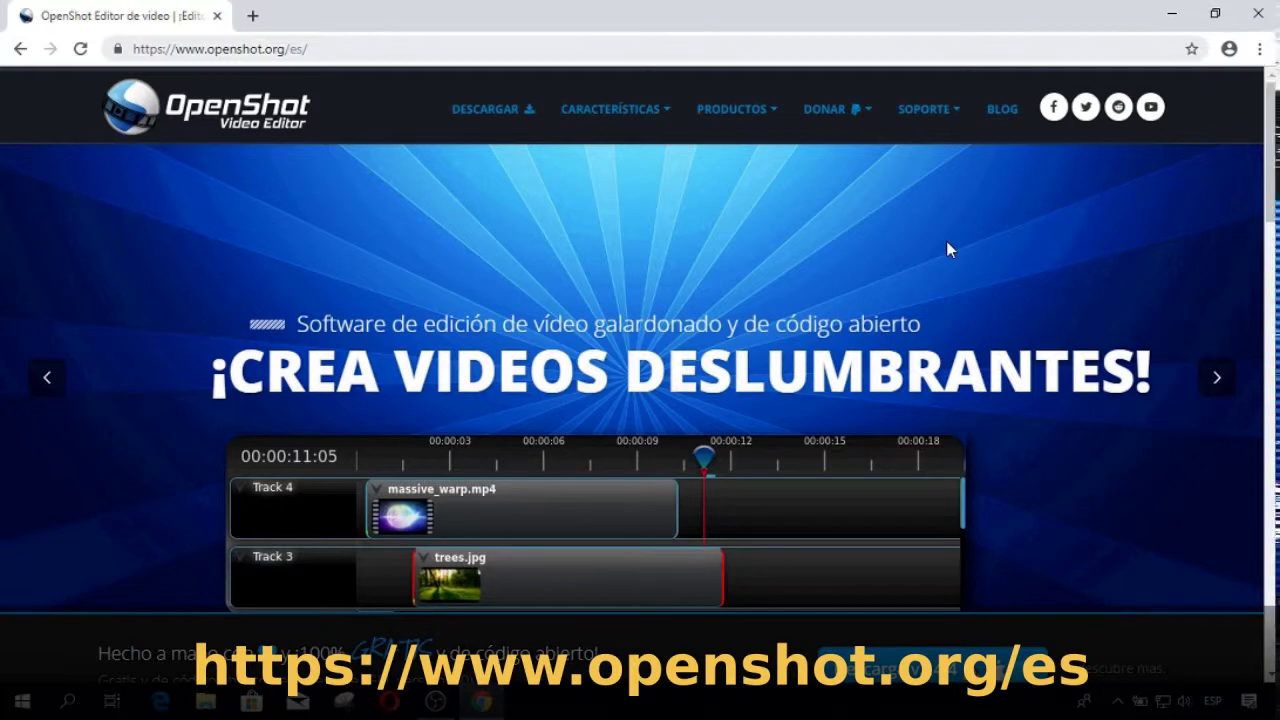
- Download the OpenShot v2.4.4 64-bit Windows installer from openshot.org, then bring up File Explorer
{"action": "scroll", "coordinate": [946, 248], "scroll_direction": "down", "scroll_amount": 1}
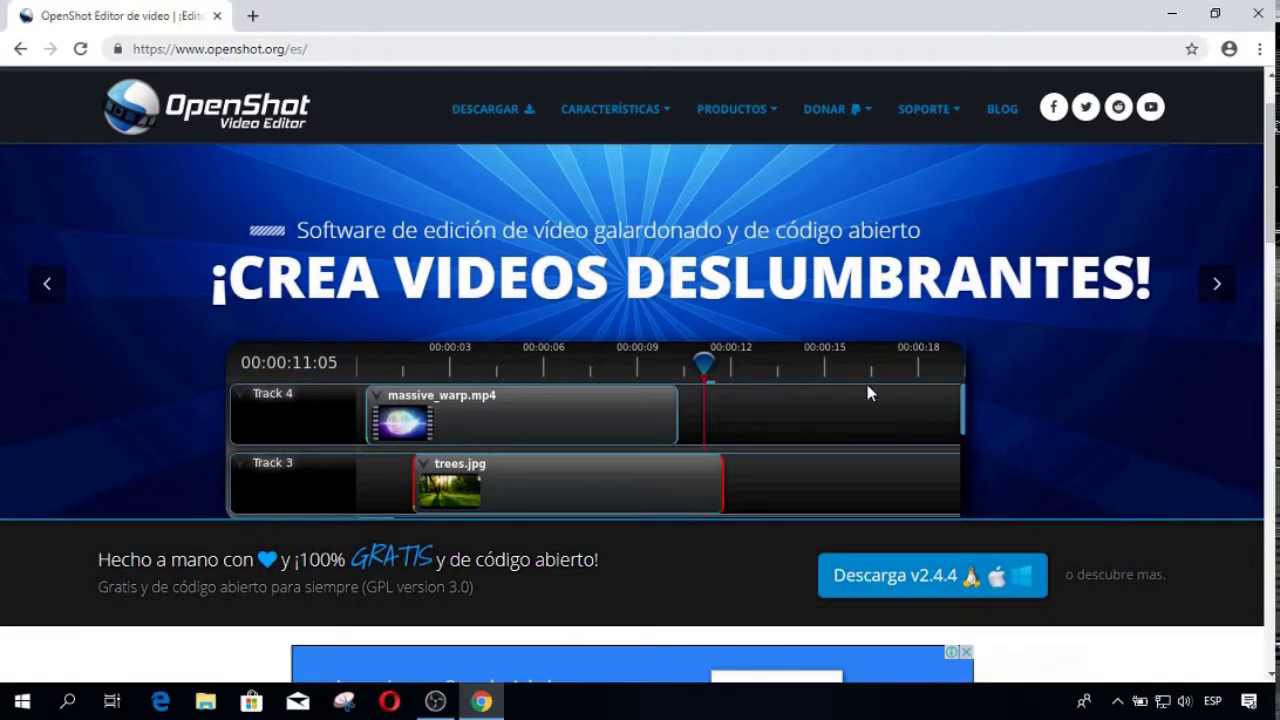
{"action": "left_click", "coordinate": [910, 585]}
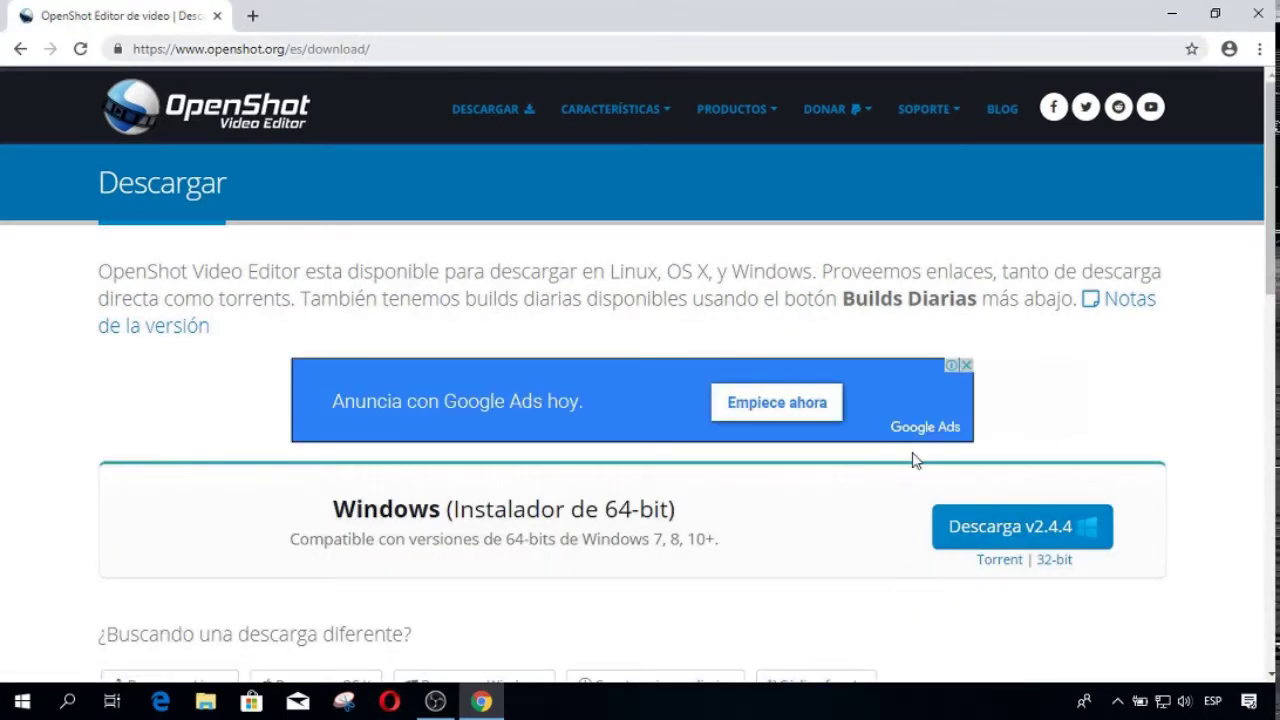
{"action": "left_click", "coordinate": [997, 530]}
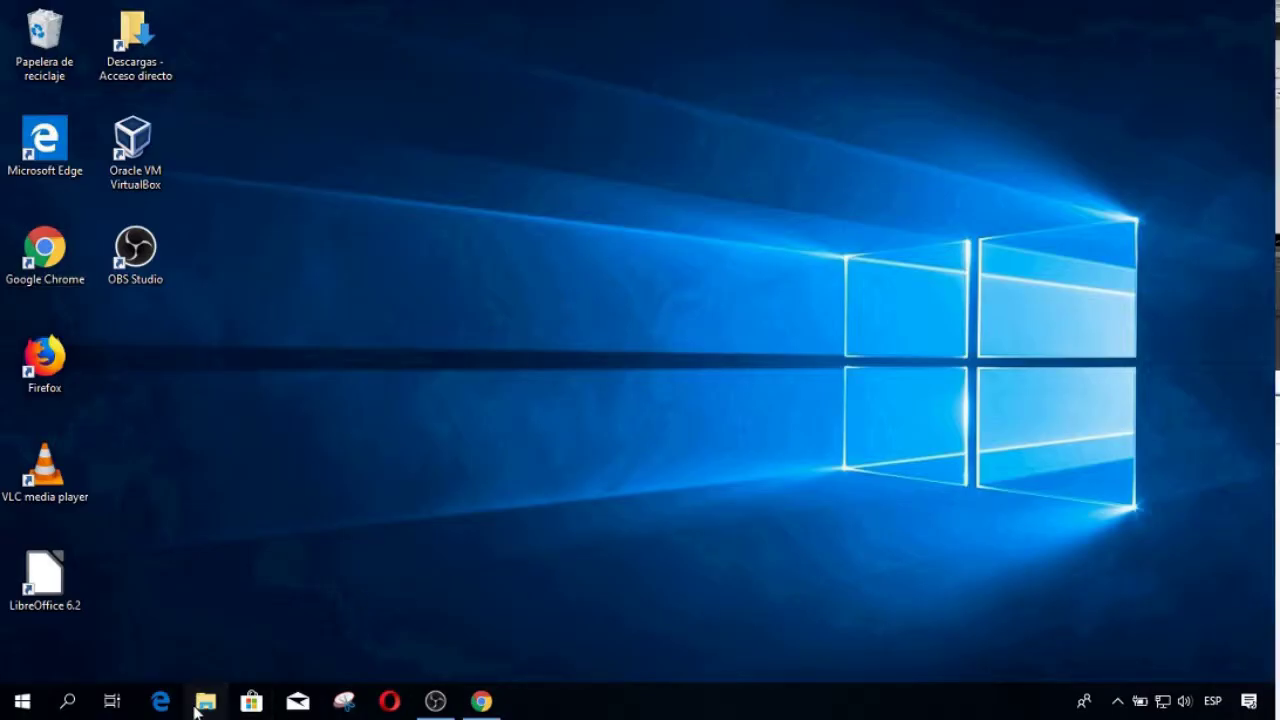
{"action": "left_click", "coordinate": [203, 702]}
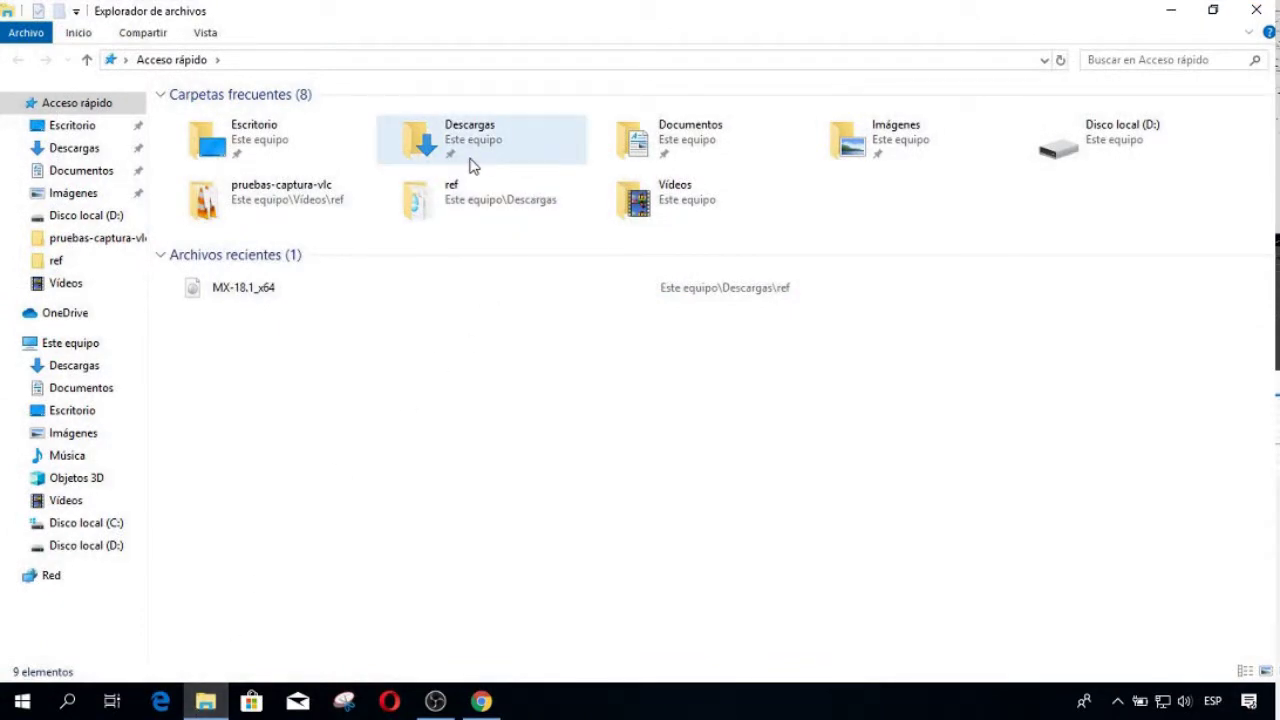
- Run OpenShot-v2.4.4-x86_64 from the Descargas folder and approve the permission prompt
{"action": "double_click", "coordinate": [466, 148]}
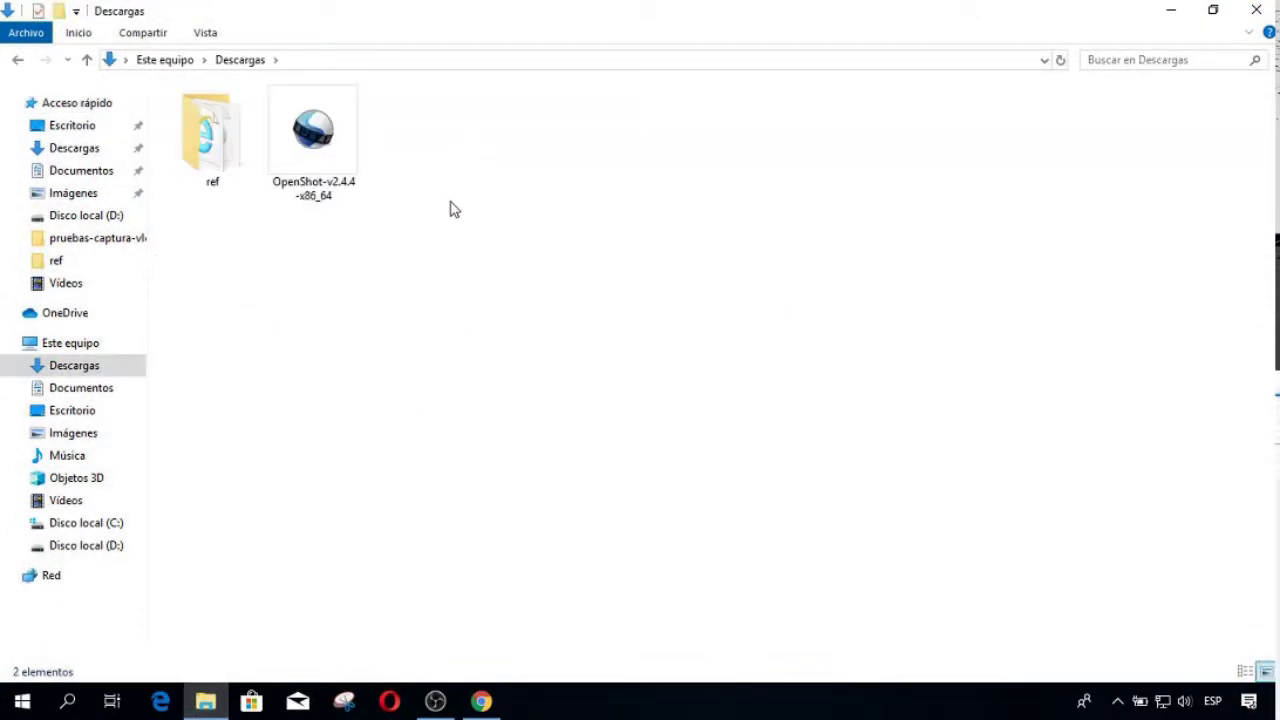
{"action": "double_click", "coordinate": [318, 133]}
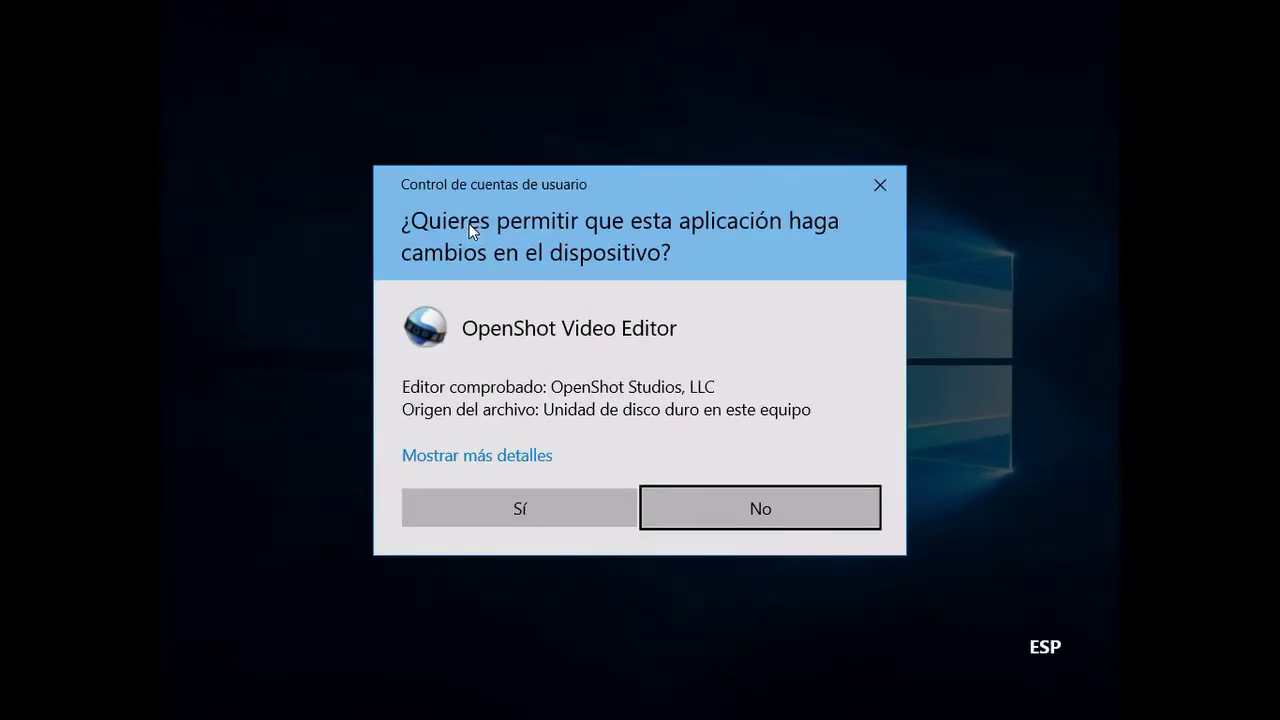
{"action": "left_click", "coordinate": [505, 518]}
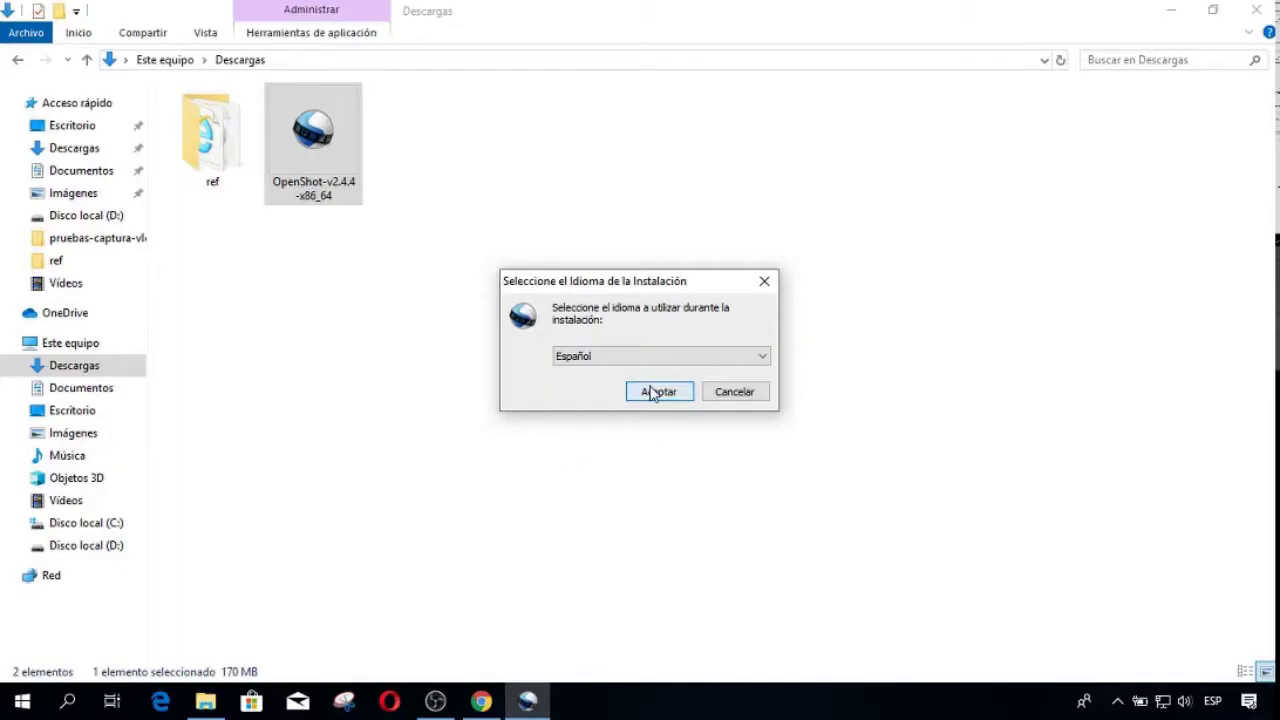
- Install OpenShot in Español with the default folder, license accepted and a desktop icon
{"action": "left_click", "coordinate": [654, 391]}
{"action": "left_click", "coordinate": [450, 442]}
{"action": "left_click_drag", "start_coordinate": [826, 312], "coordinate": [822, 416]}
{"action": "left_click", "coordinate": [748, 500]}
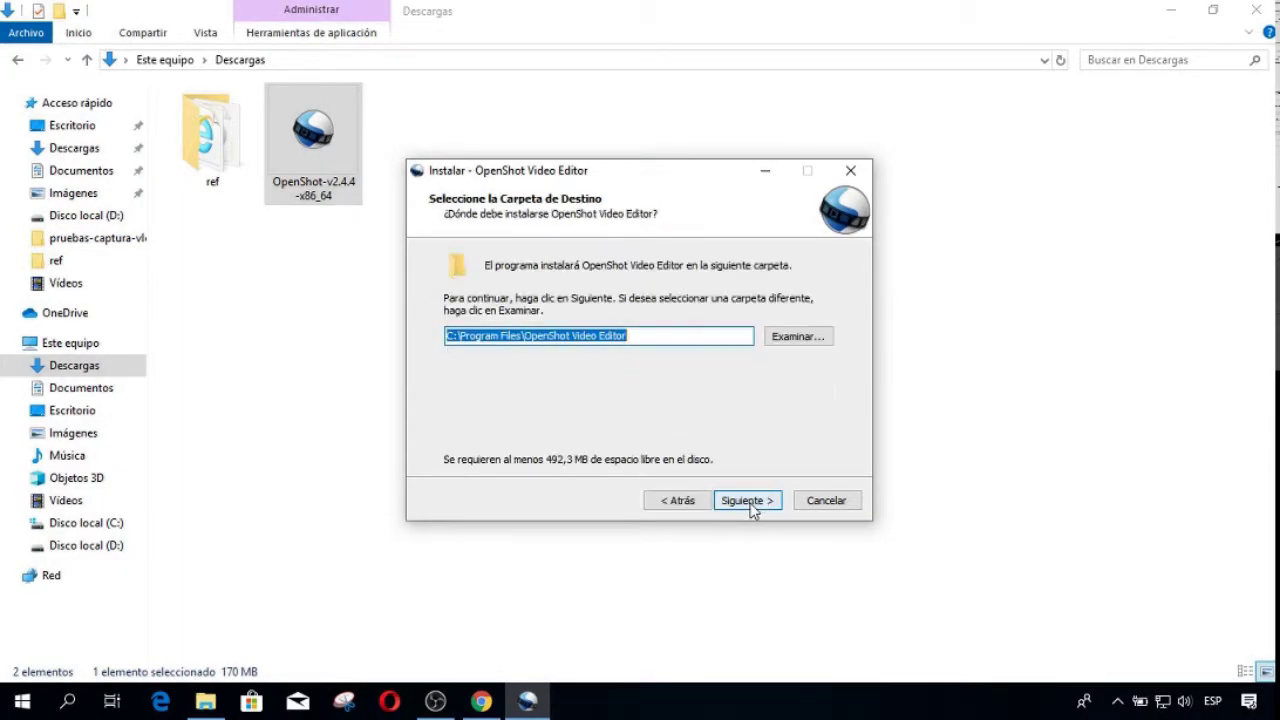
{"action": "left_click", "coordinate": [750, 503]}
{"action": "left_click", "coordinate": [486, 322]}
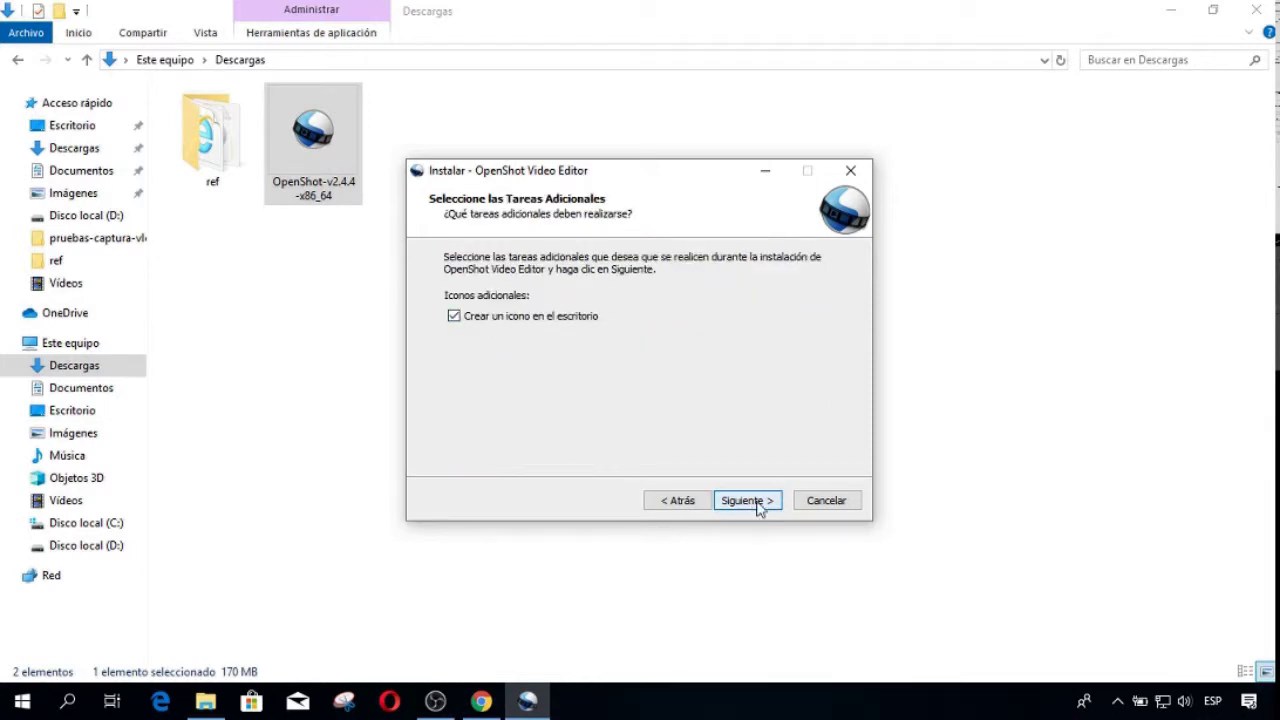
{"action": "left_click", "coordinate": [758, 503]}
{"action": "left_click", "coordinate": [758, 505]}
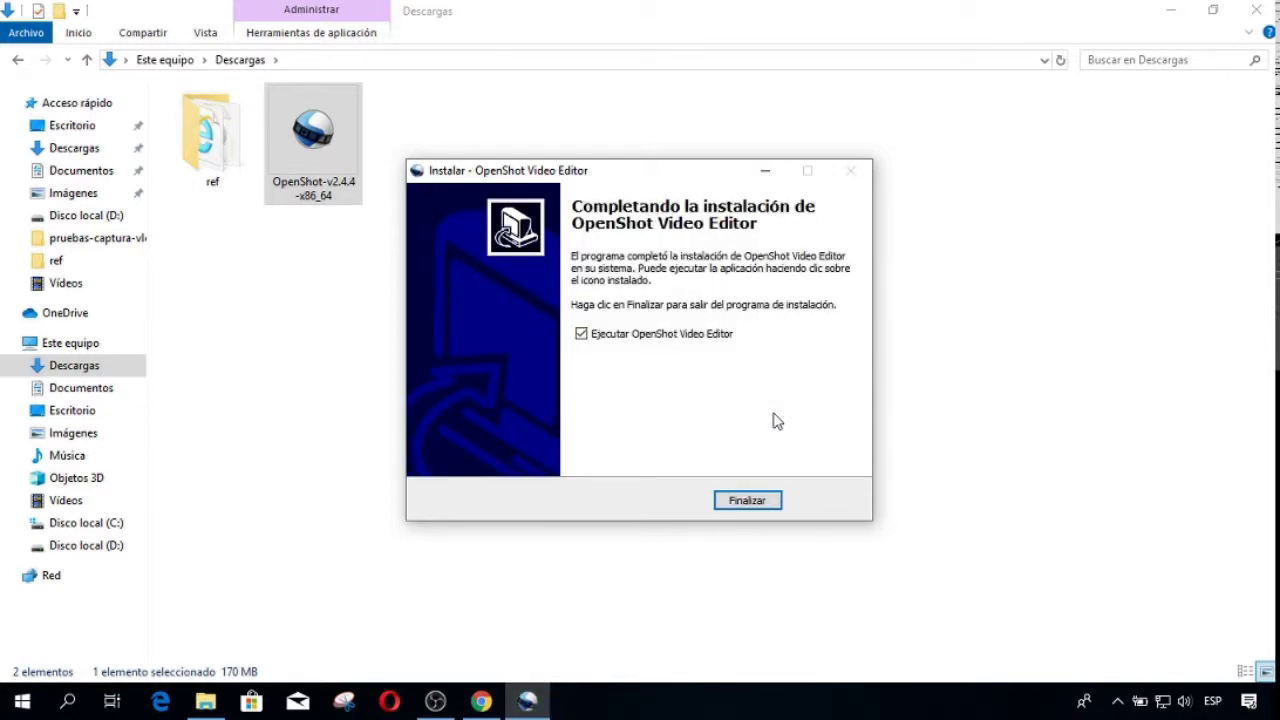
- Finish setup to launch OpenShot and allow it through the Windows firewall
{"action": "left_click", "coordinate": [741, 505]}
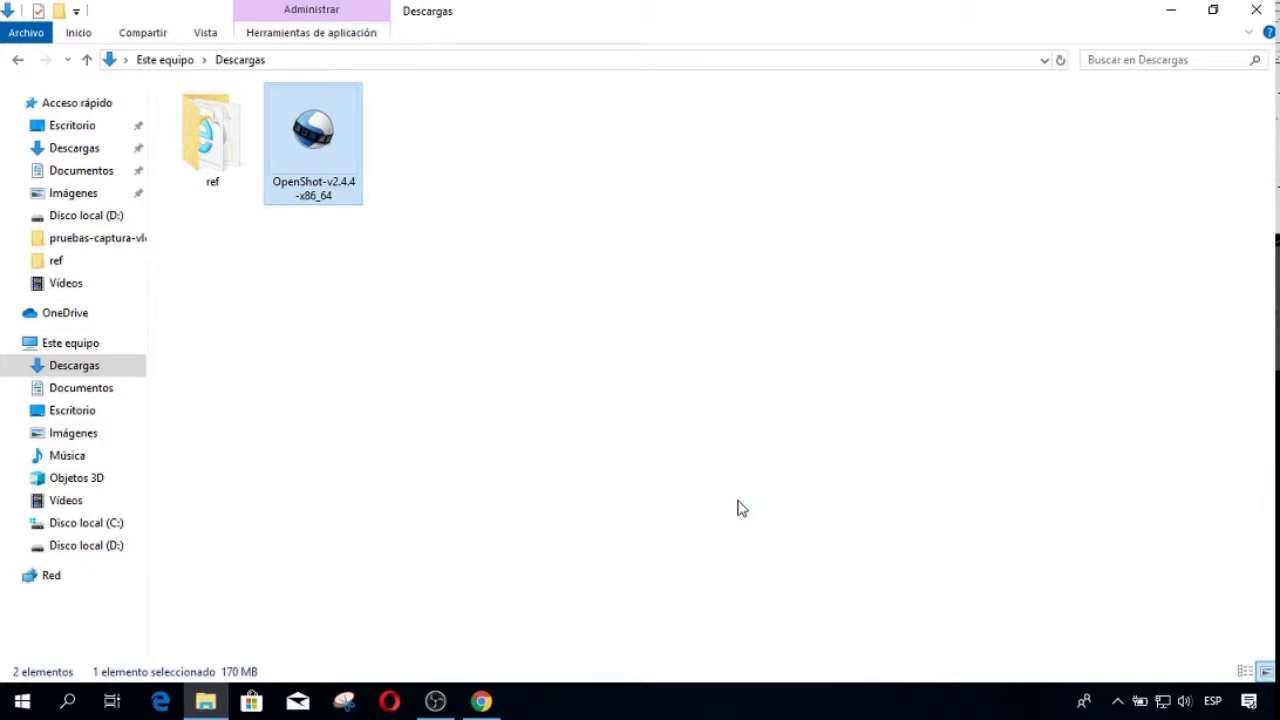
{"action": "left_click", "coordinate": [741, 508]}
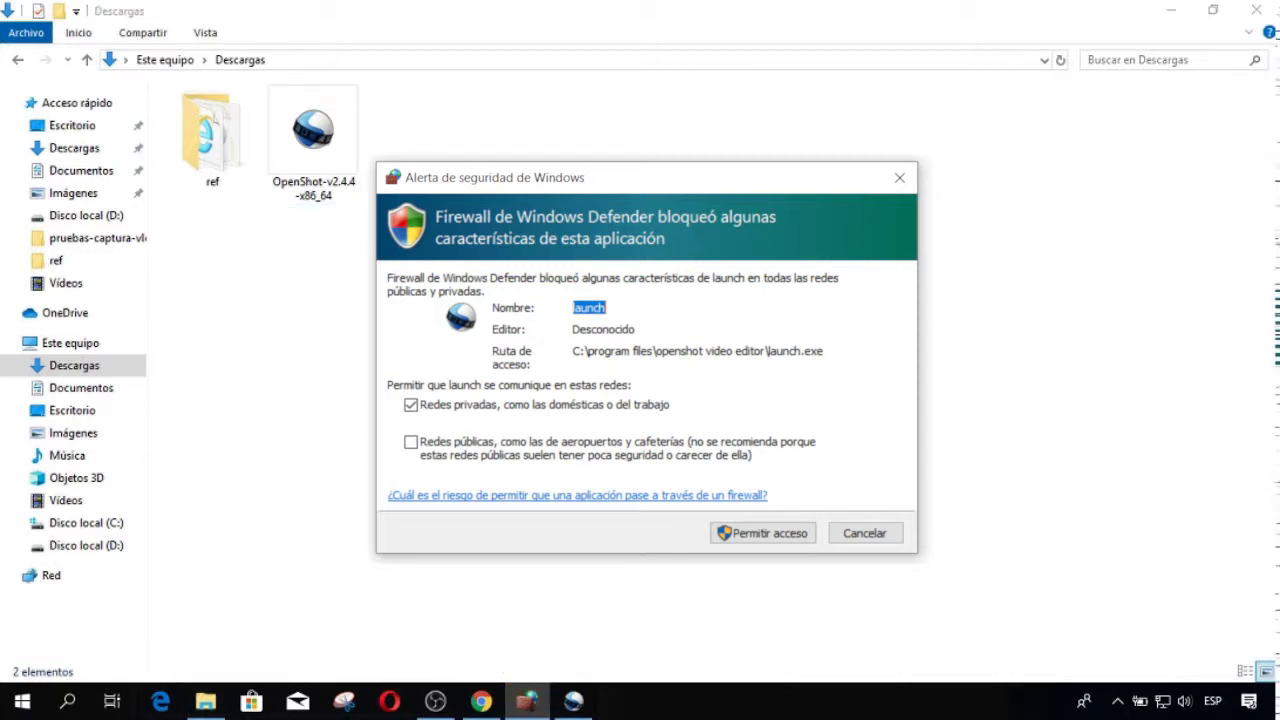
{"action": "left_click", "coordinate": [745, 532]}
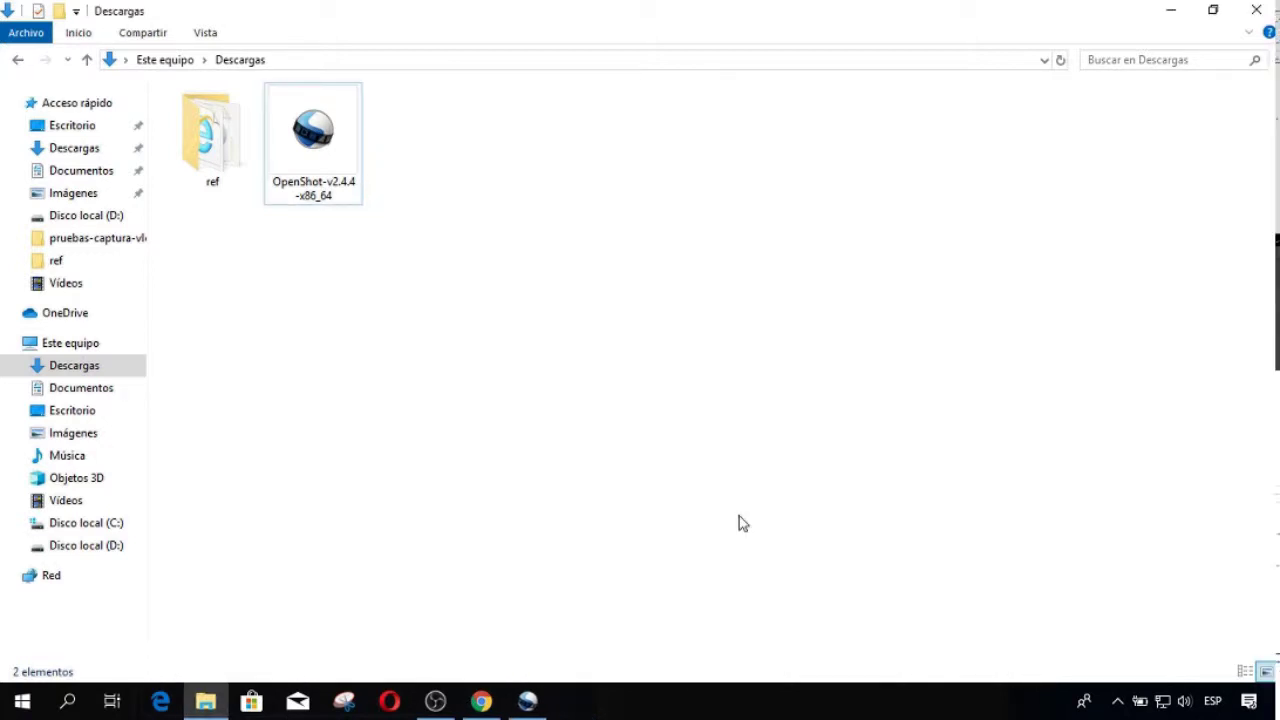
- Maximize the OpenShot window and step through every welcome tutorial tip to the end
{"action": "left_click", "coordinate": [527, 703]}
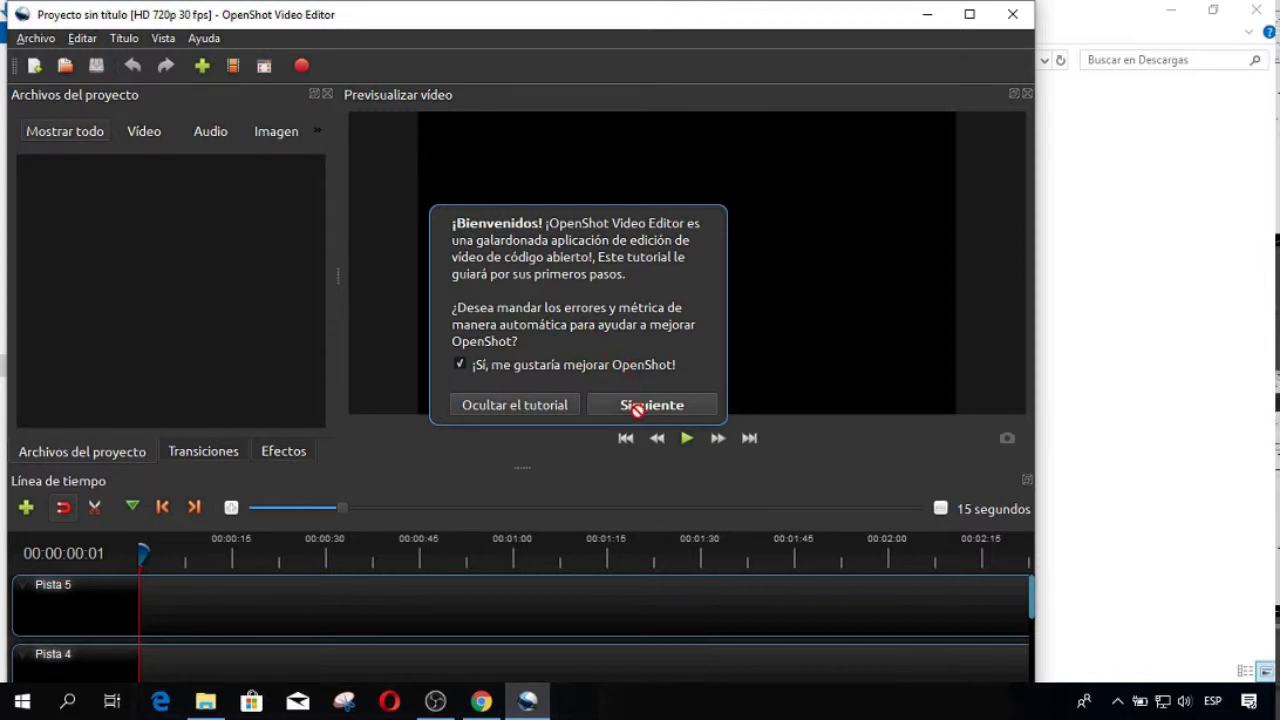
{"action": "left_click", "coordinate": [638, 410]}
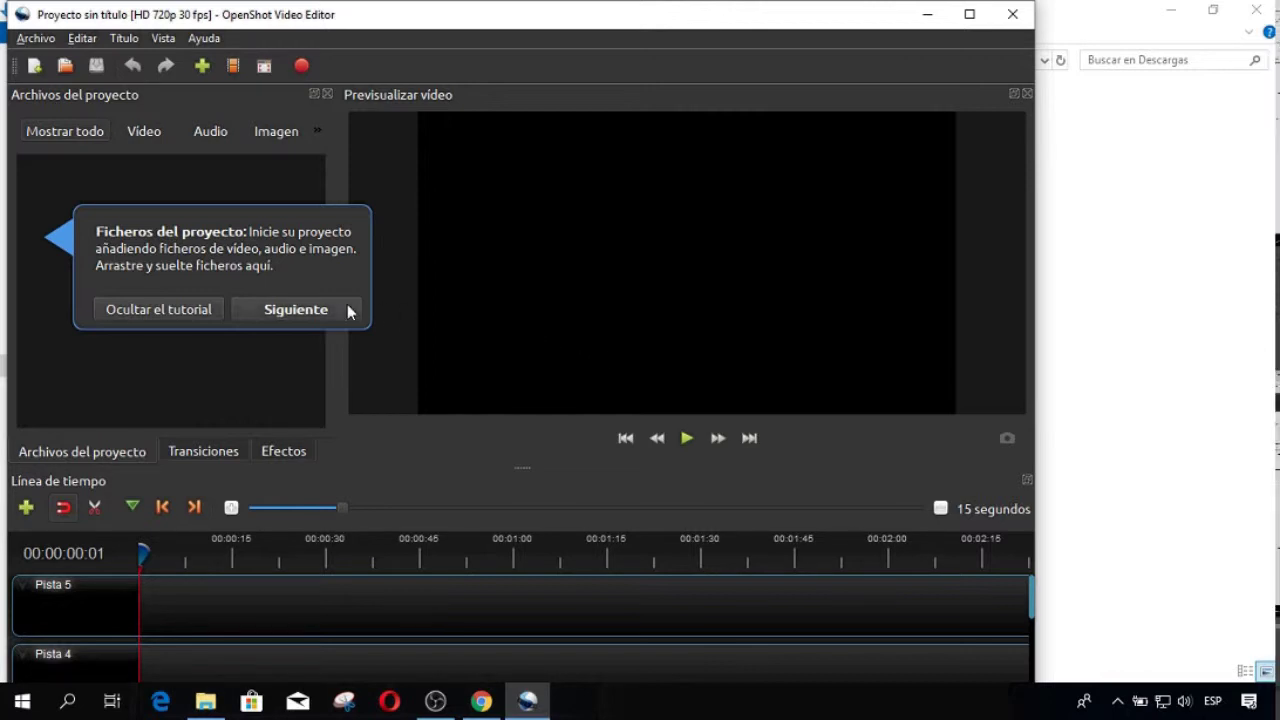
{"action": "left_click", "coordinate": [297, 312]}
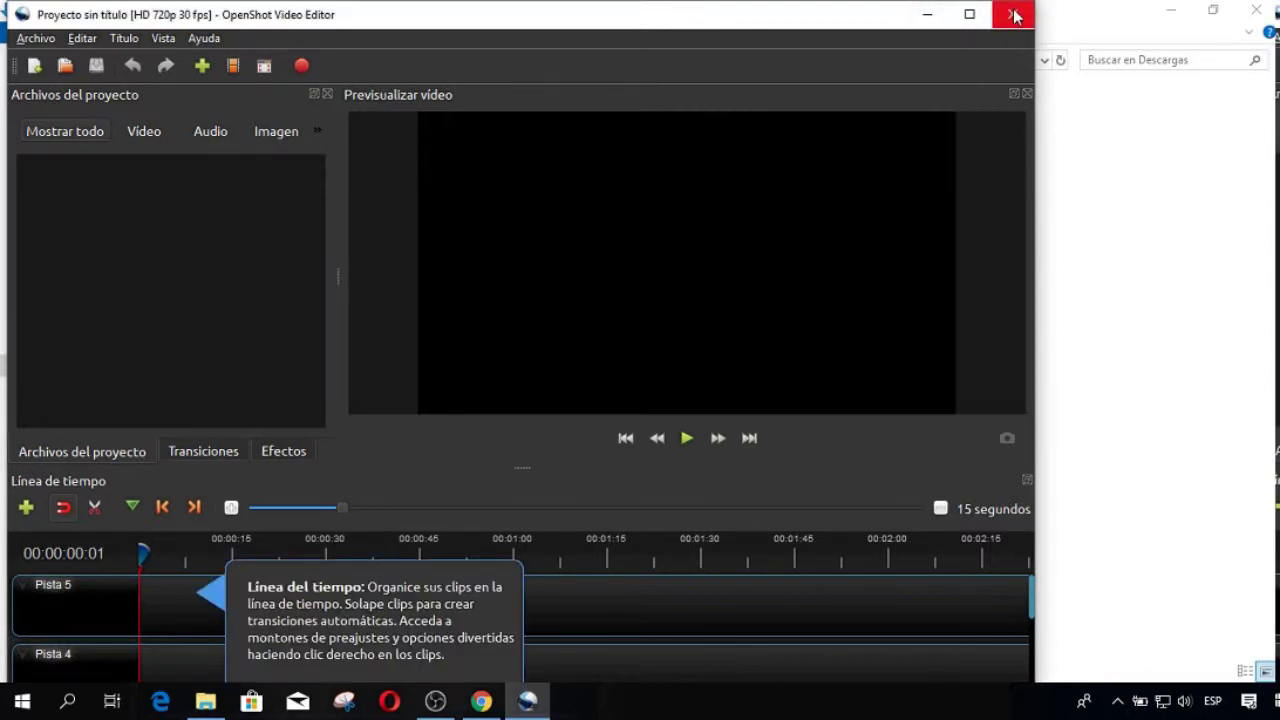
{"action": "left_click", "coordinate": [969, 14]}
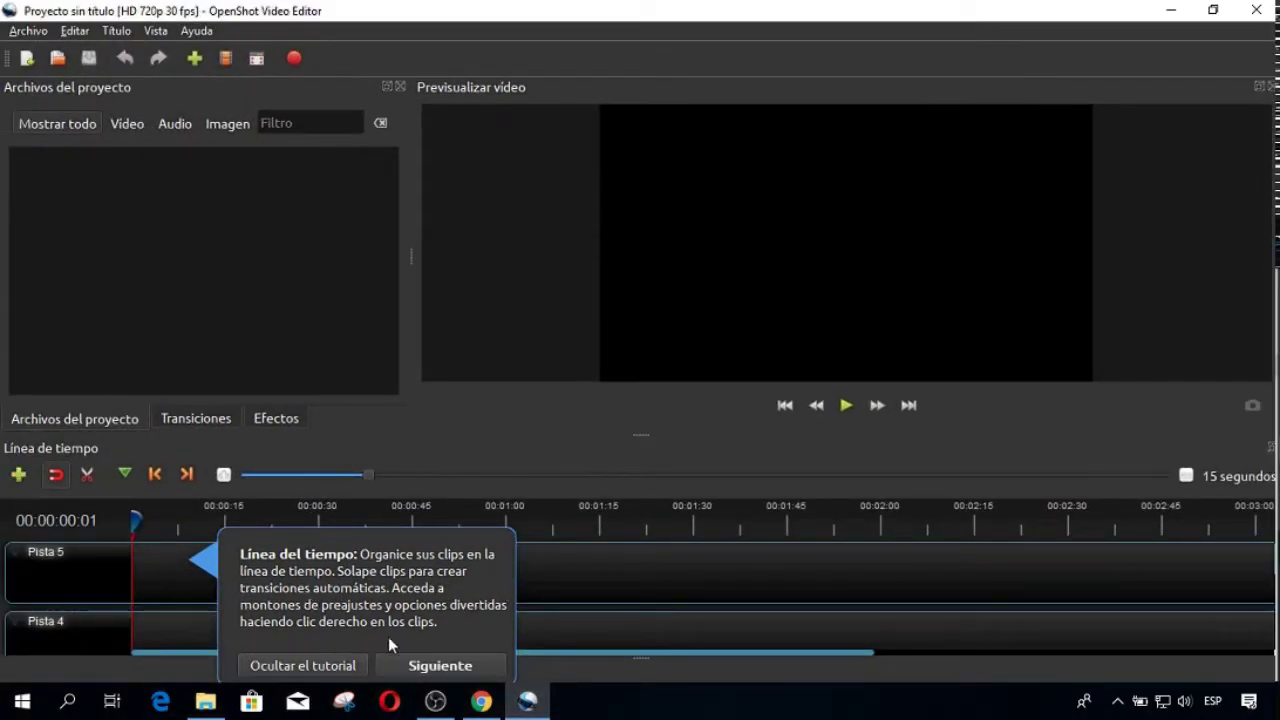
{"action": "left_click", "coordinate": [438, 664]}
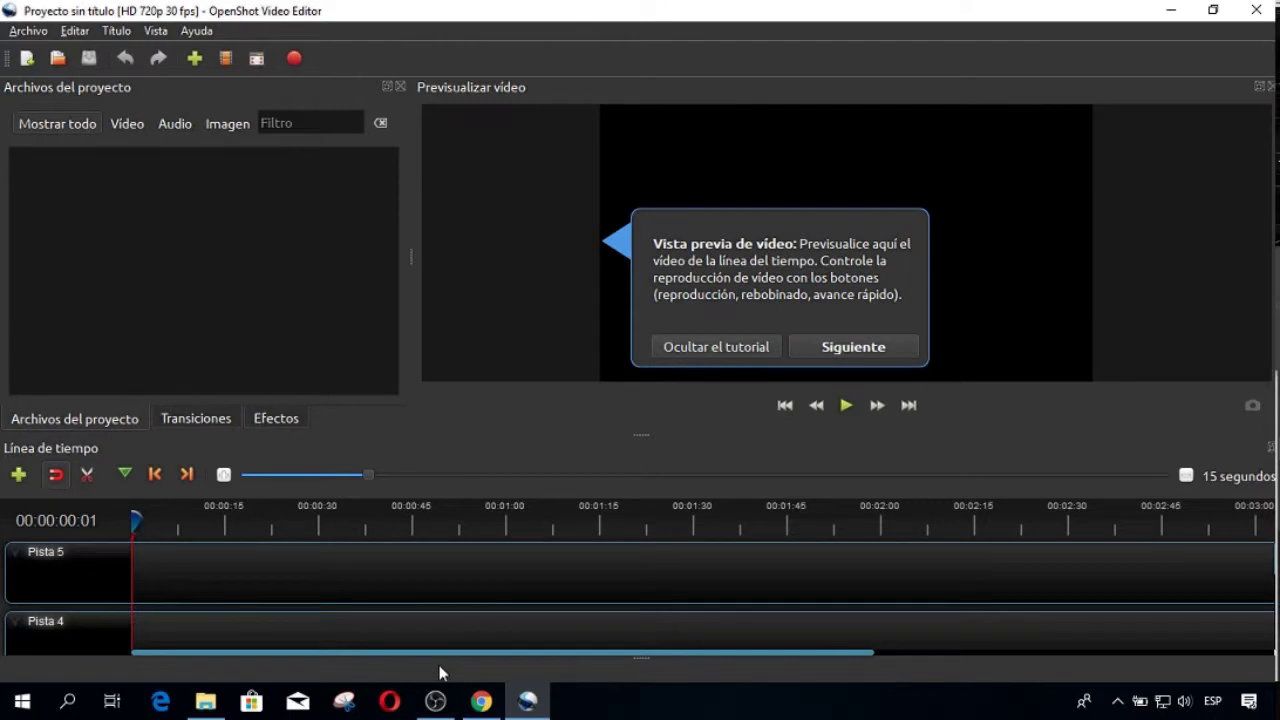
{"action": "left_click", "coordinate": [833, 346]}
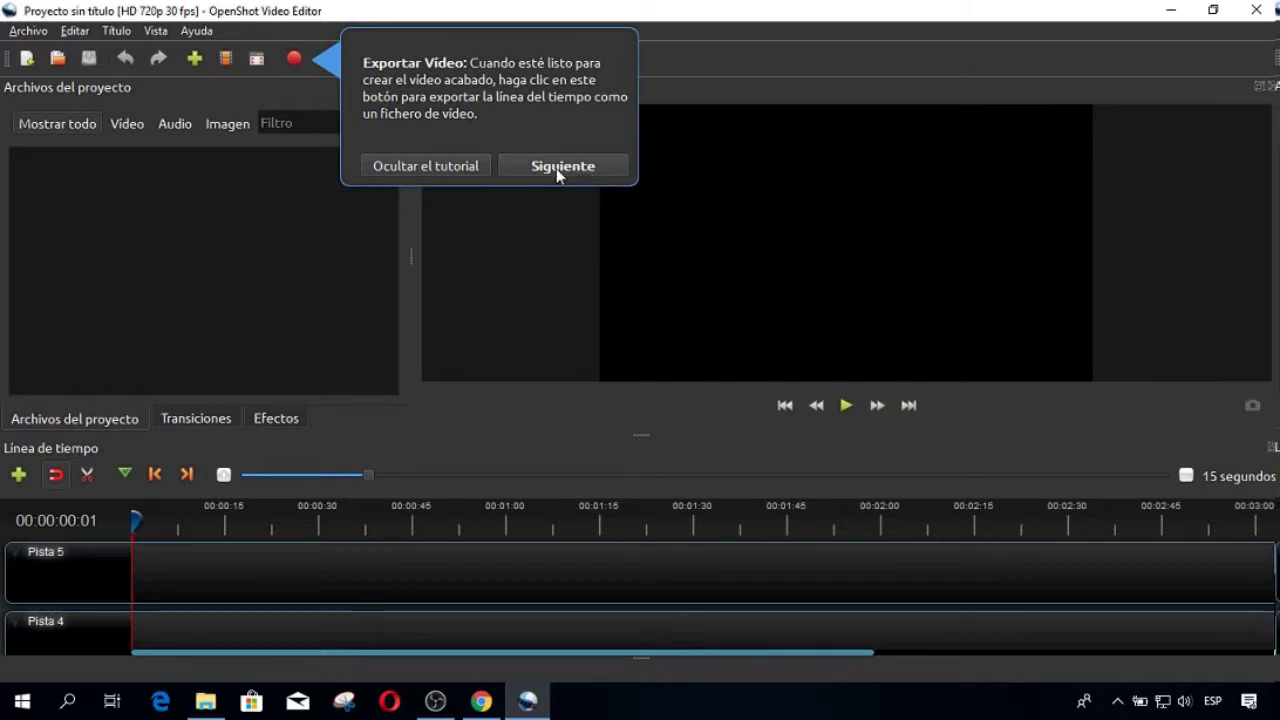
{"action": "left_click", "coordinate": [557, 171]}
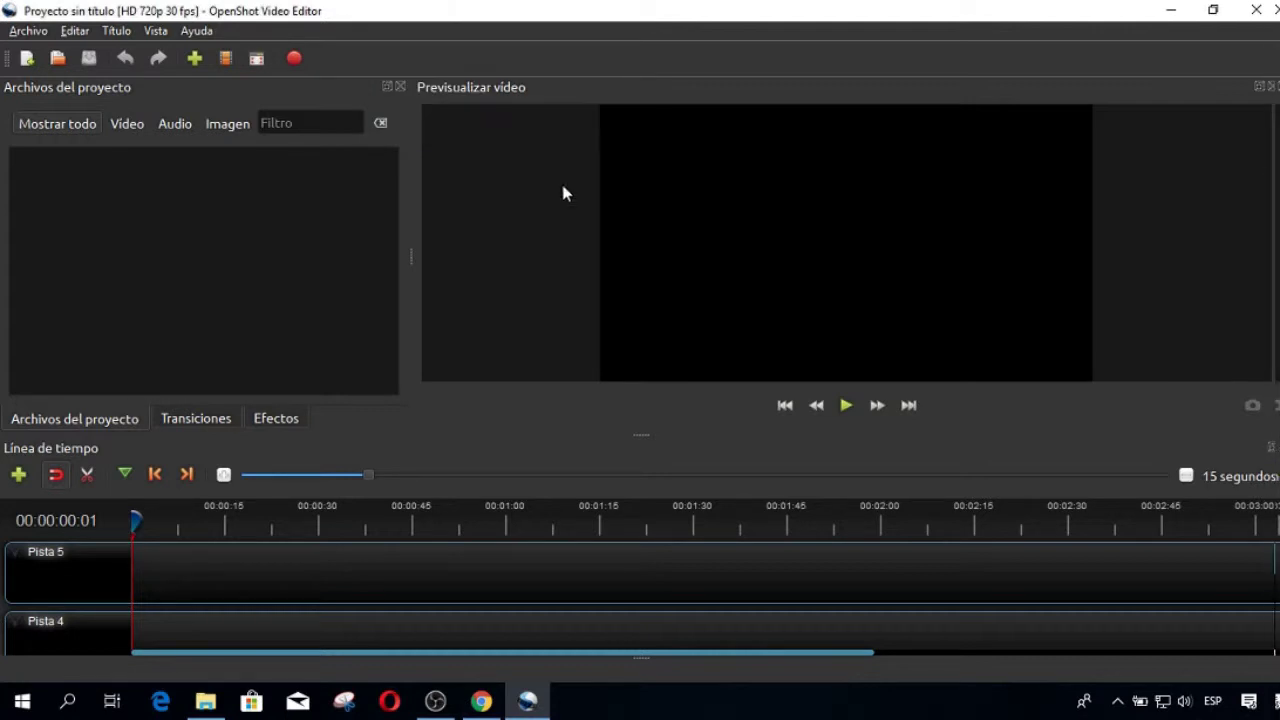
- Bring up the Importar un fichero dialog
{"action": "scroll", "coordinate": [829, 577], "scroll_direction": "down", "scroll_amount": 1}
{"action": "scroll", "coordinate": [829, 577], "scroll_direction": "down", "scroll_amount": 1}
{"action": "scroll", "coordinate": [829, 577], "scroll_direction": "down", "scroll_amount": 1}
{"action": "scroll", "coordinate": [829, 577], "scroll_direction": "down", "scroll_amount": 1}
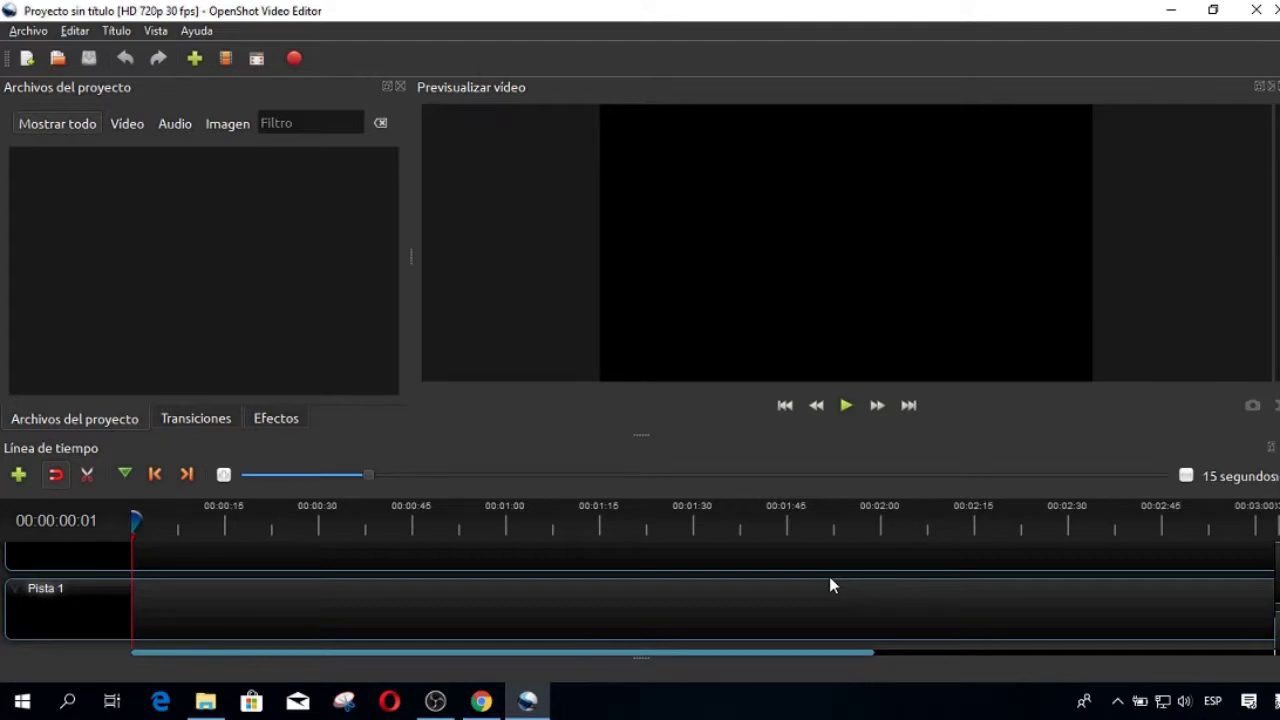
{"action": "scroll", "coordinate": [829, 576], "scroll_direction": "up", "scroll_amount": 1}
{"action": "scroll", "coordinate": [829, 576], "scroll_direction": "up", "scroll_amount": 1}
{"action": "scroll", "coordinate": [829, 576], "scroll_direction": "down", "scroll_amount": 2}
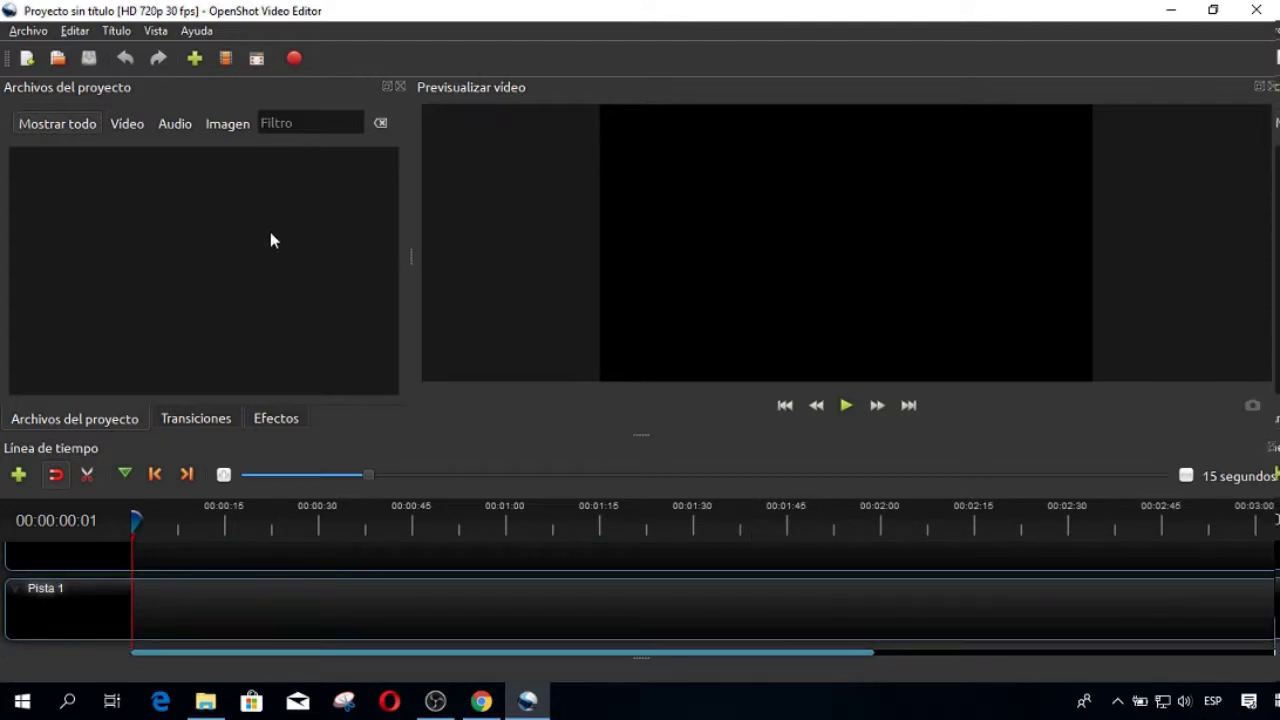
{"action": "left_click", "coordinate": [198, 61]}
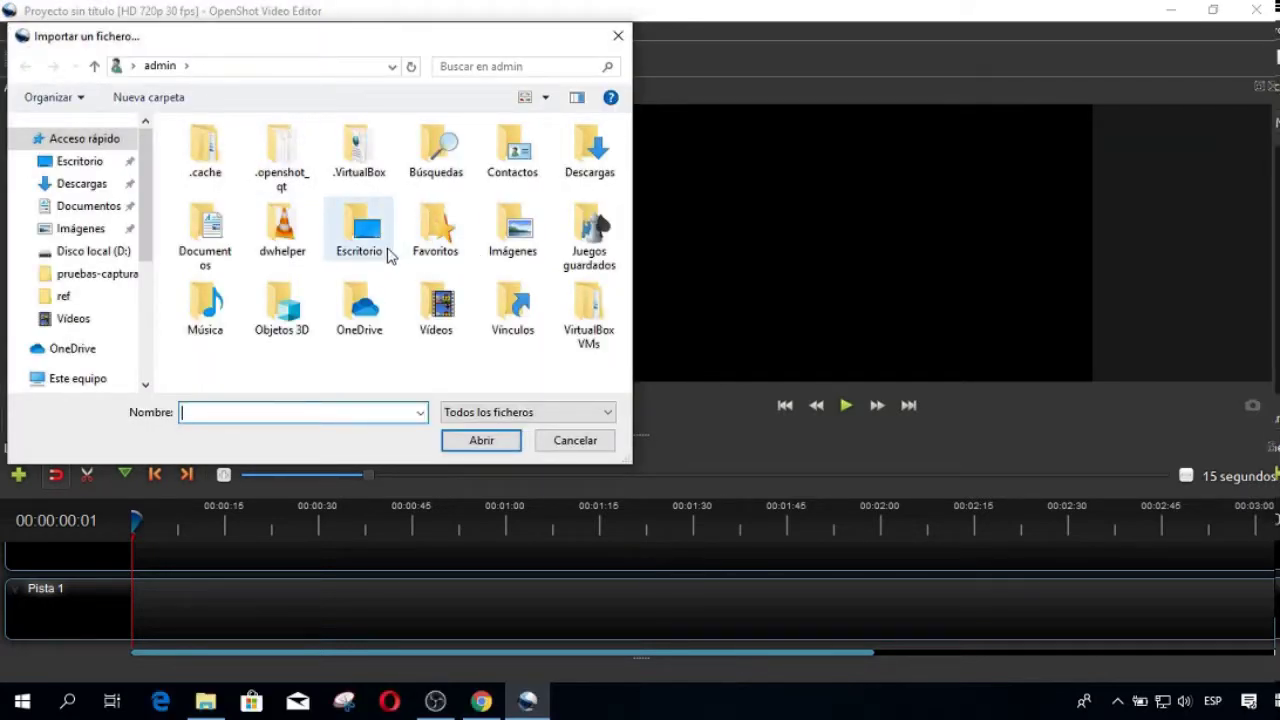
- Import Big Buck Bunny from the Vídeos folder into the project
{"action": "left_click", "coordinate": [437, 318]}
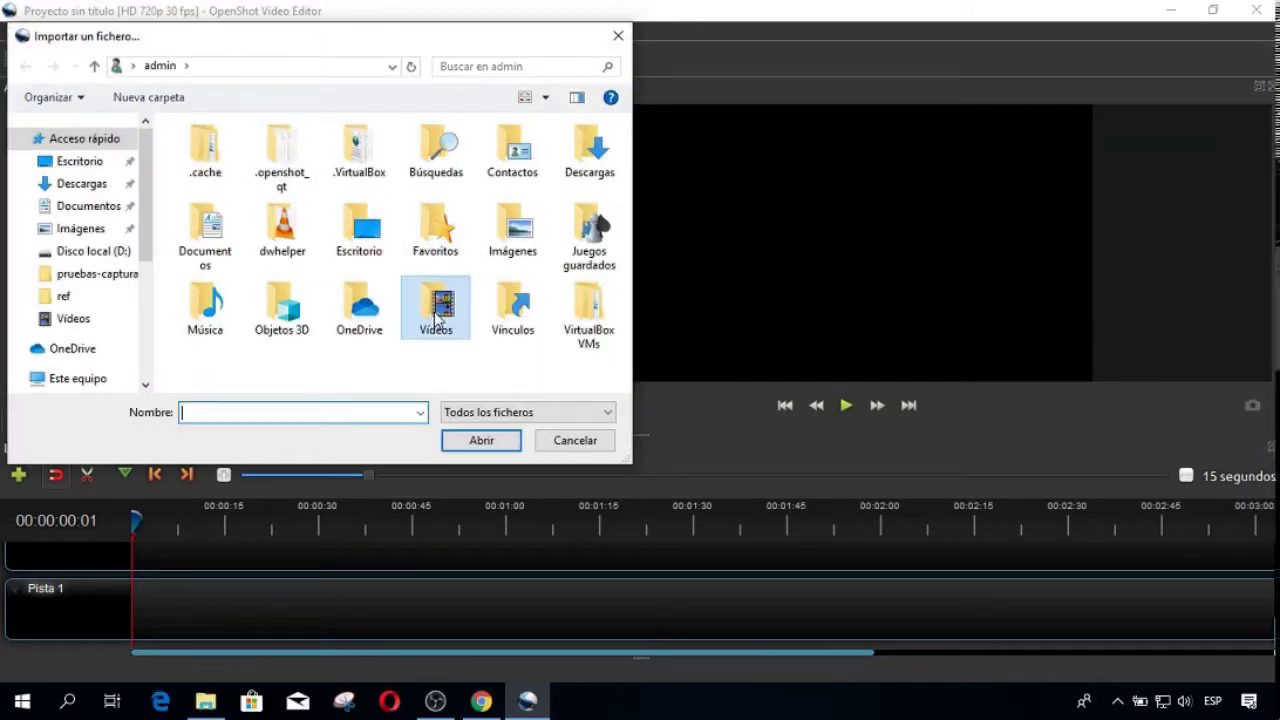
{"action": "double_click", "coordinate": [437, 318]}
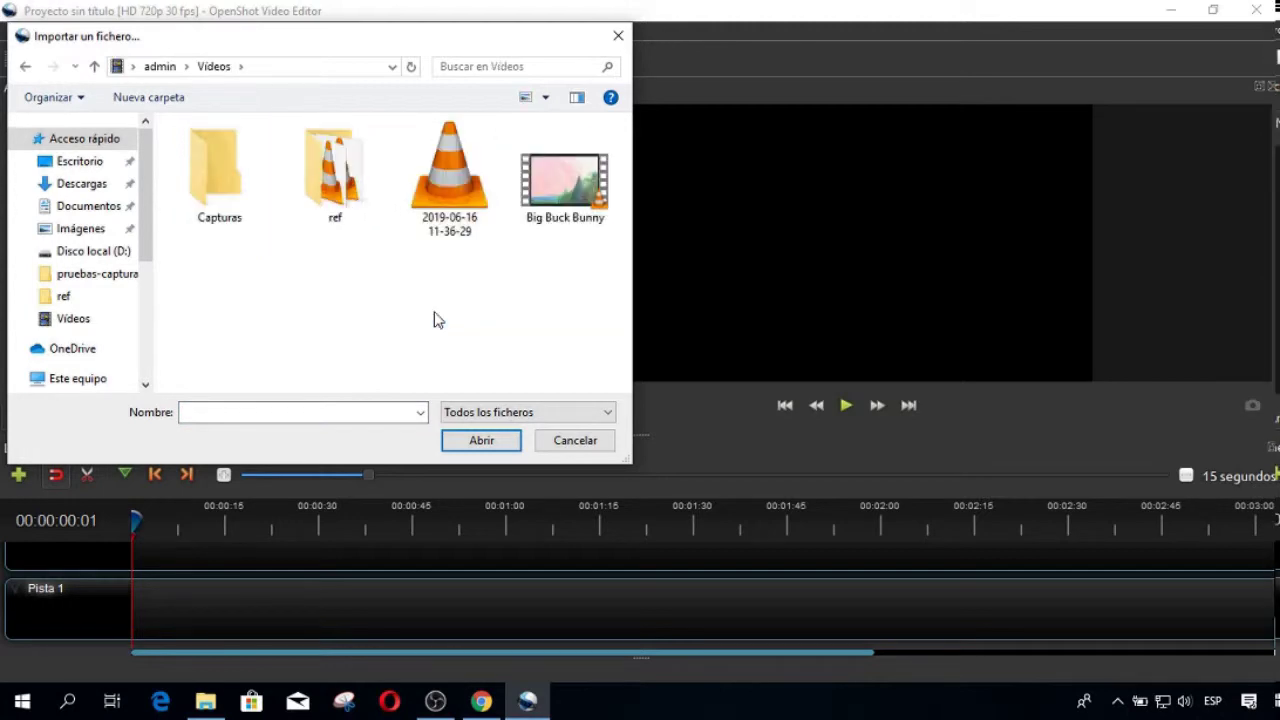
{"action": "left_click", "coordinate": [563, 185]}
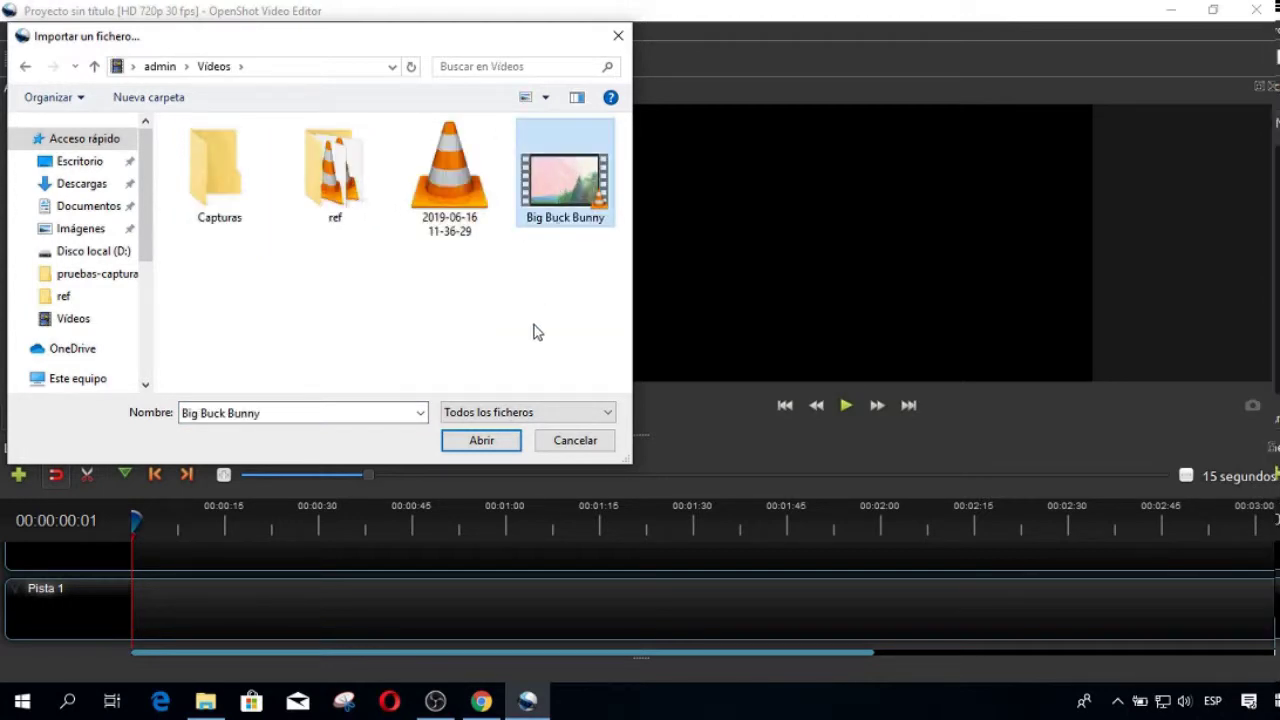
{"action": "left_click", "coordinate": [466, 438]}
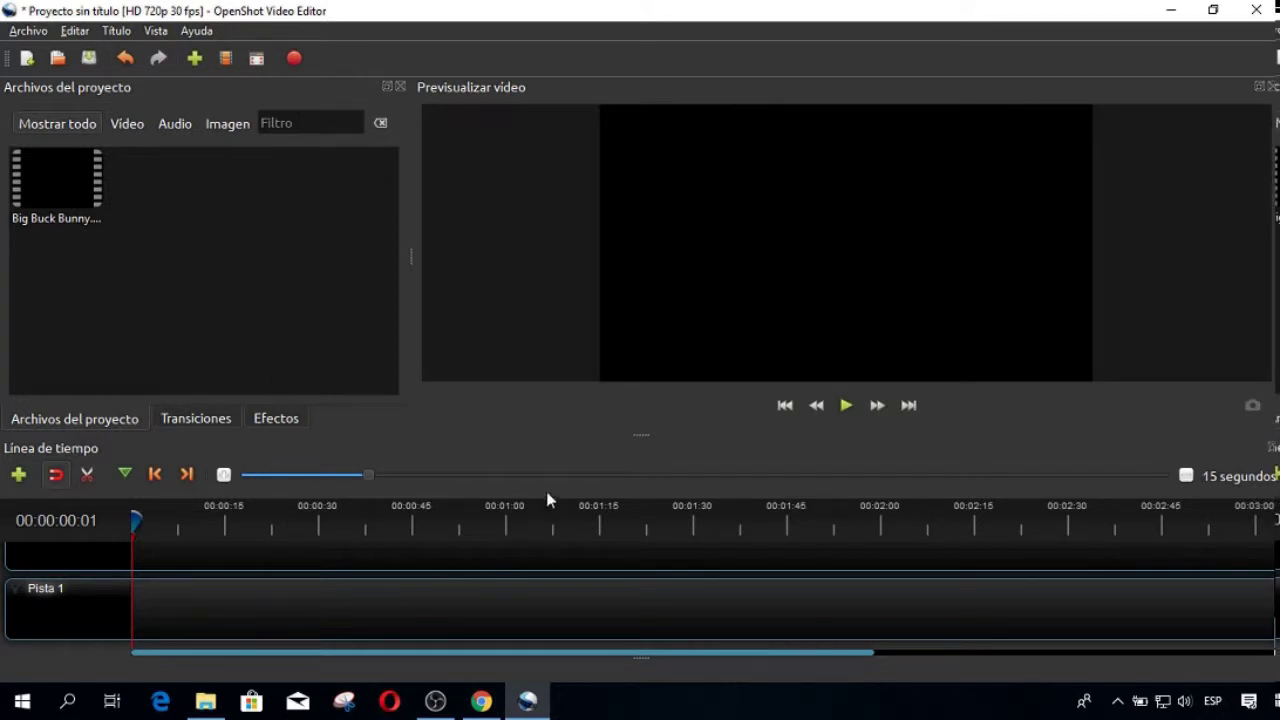
- Place the Big Buck Bunny clip at the start of Pista 1 and preview it
{"action": "left_click_drag", "start_coordinate": [634, 435], "coordinate": [635, 402]}
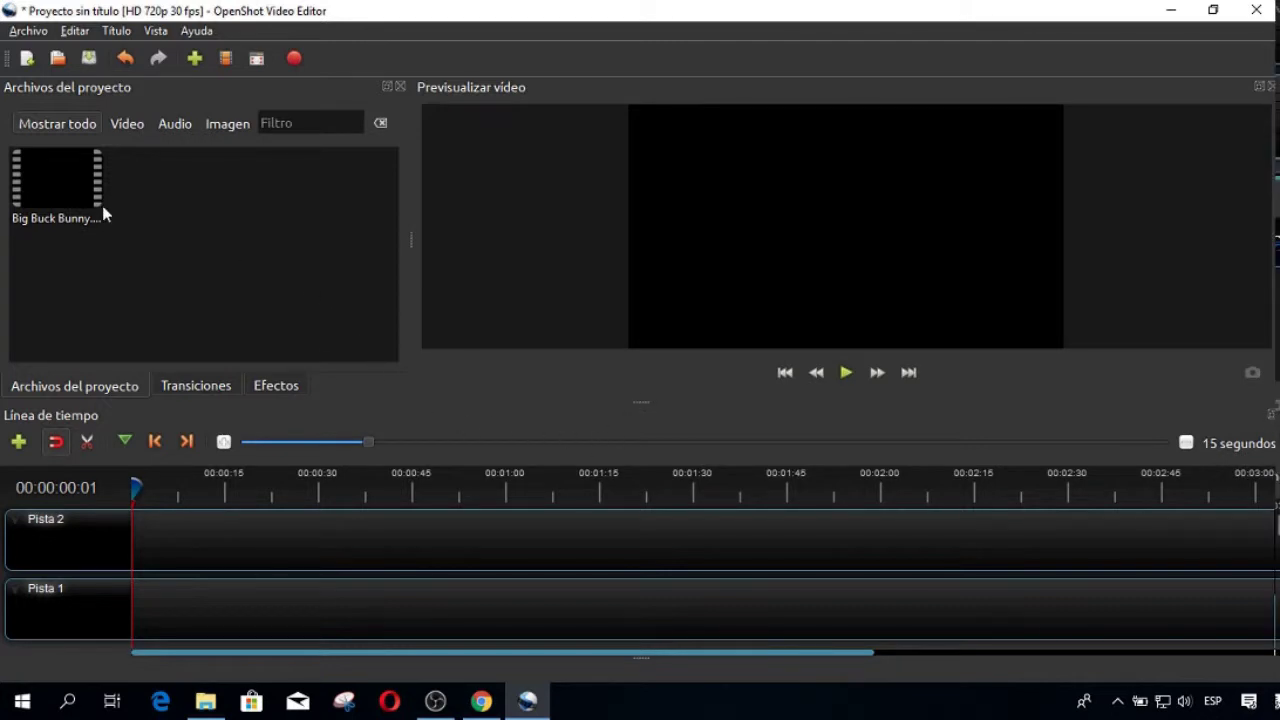
{"action": "left_click", "coordinate": [58, 187]}
{"action": "left_click_drag", "start_coordinate": [58, 186], "coordinate": [125, 596]}
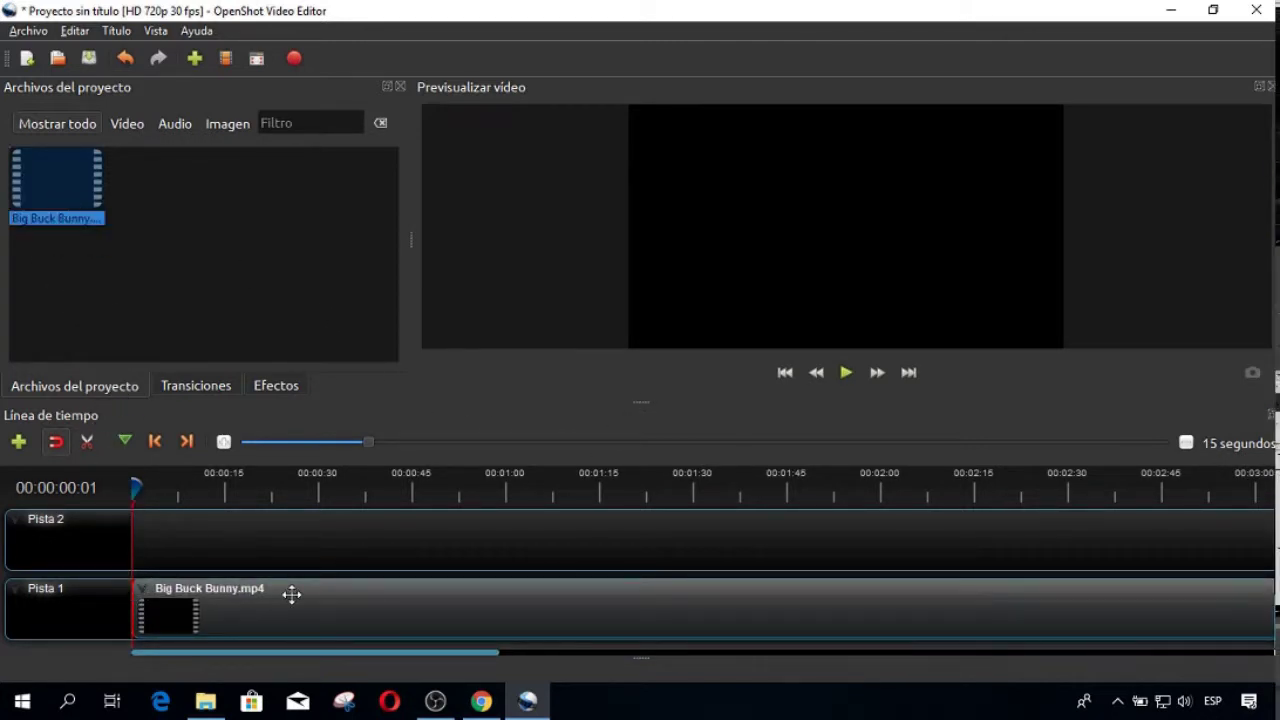
{"action": "left_click", "coordinate": [847, 373]}
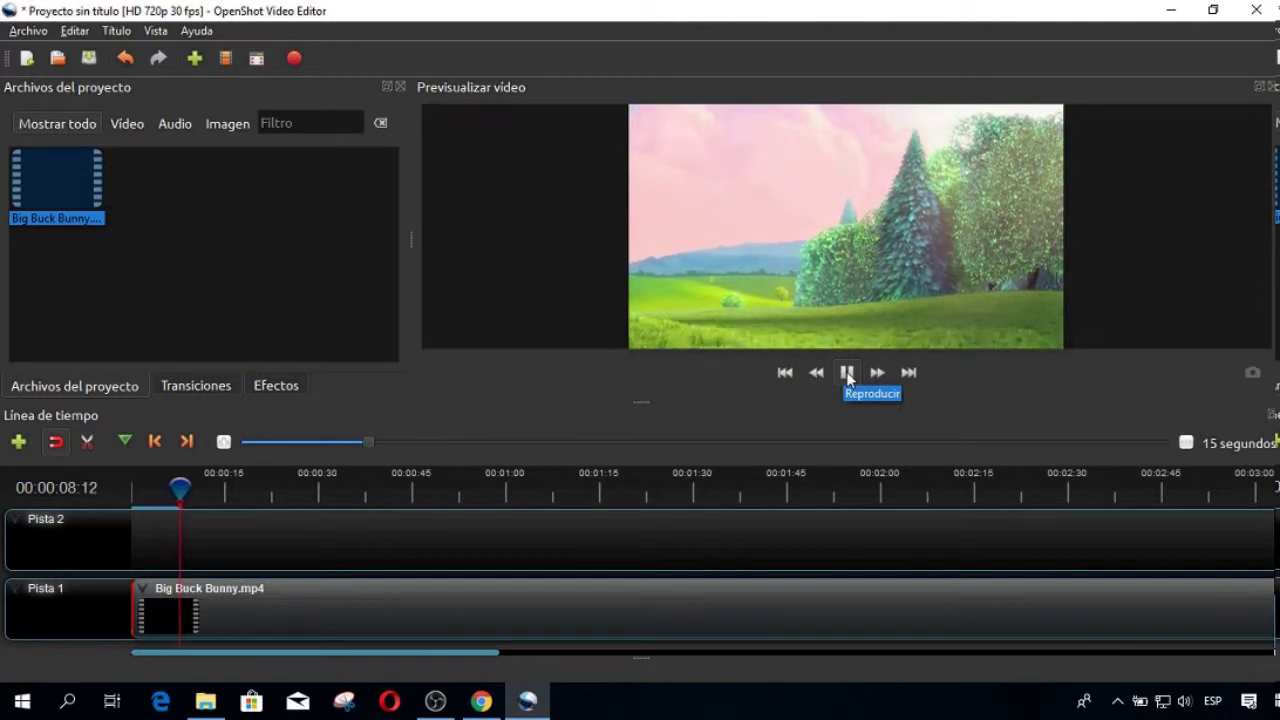
{"action": "left_click", "coordinate": [846, 374]}
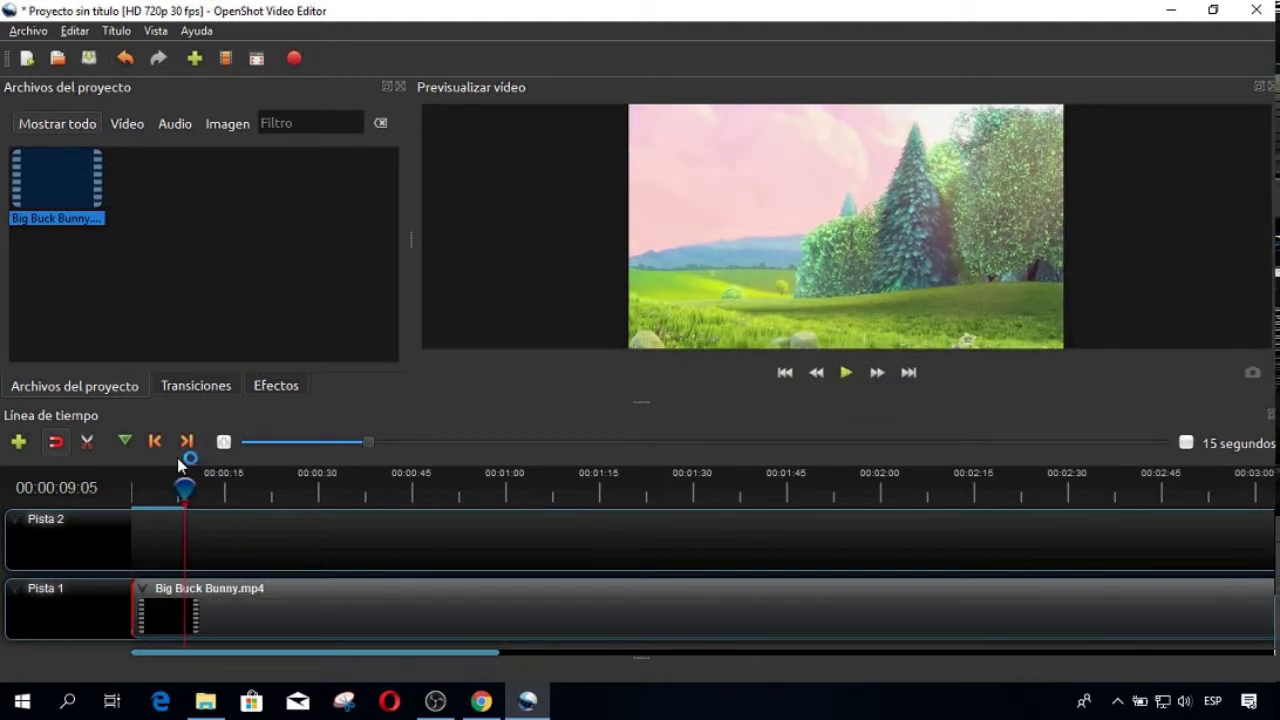
{"action": "left_click", "coordinate": [90, 442]}
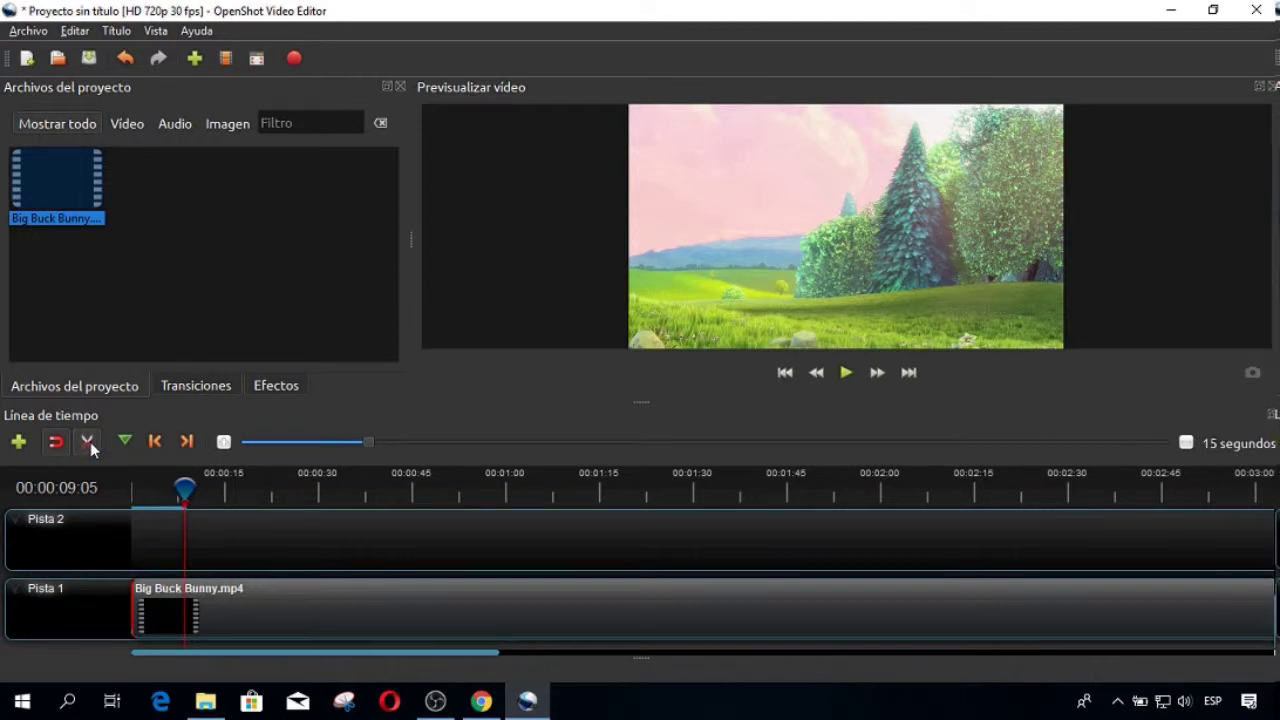
- Razor-cut the Big Buck Bunny clip near 0:00:12 and 0:01:02, then turn the razor off
{"action": "left_click", "coordinate": [245, 589]}
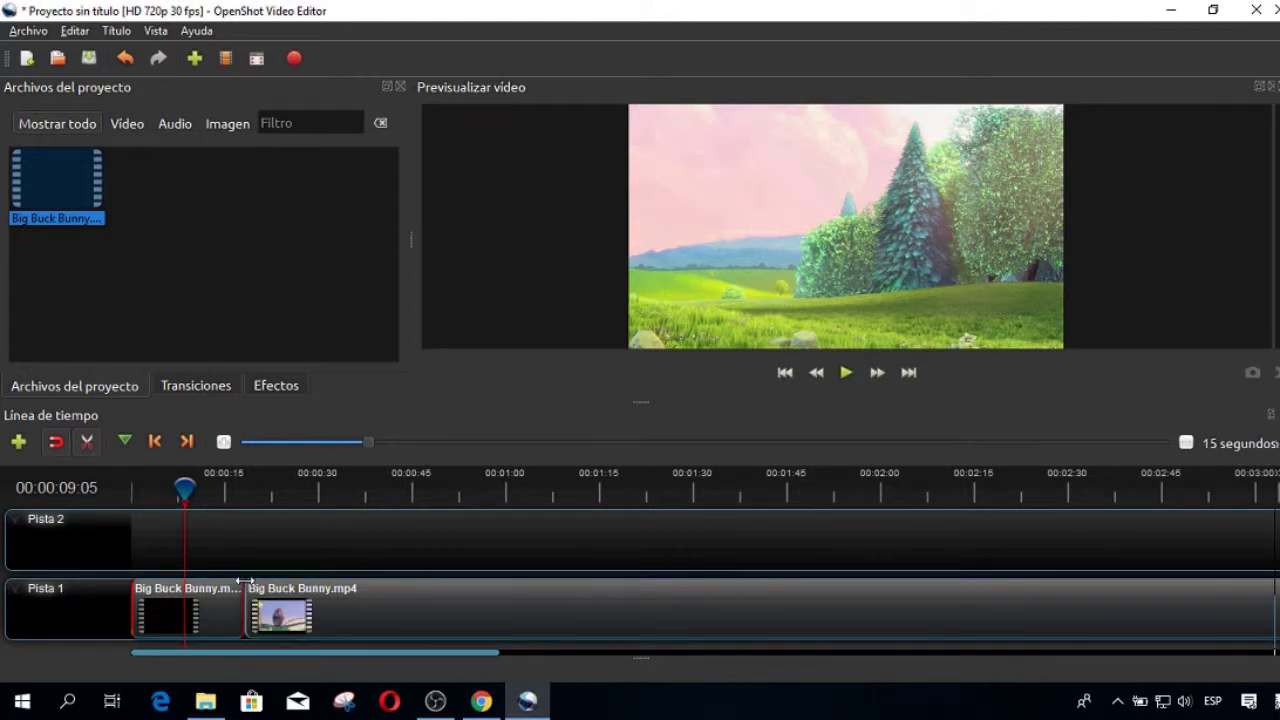
{"action": "left_click_drag", "start_coordinate": [190, 490], "coordinate": [333, 490]}
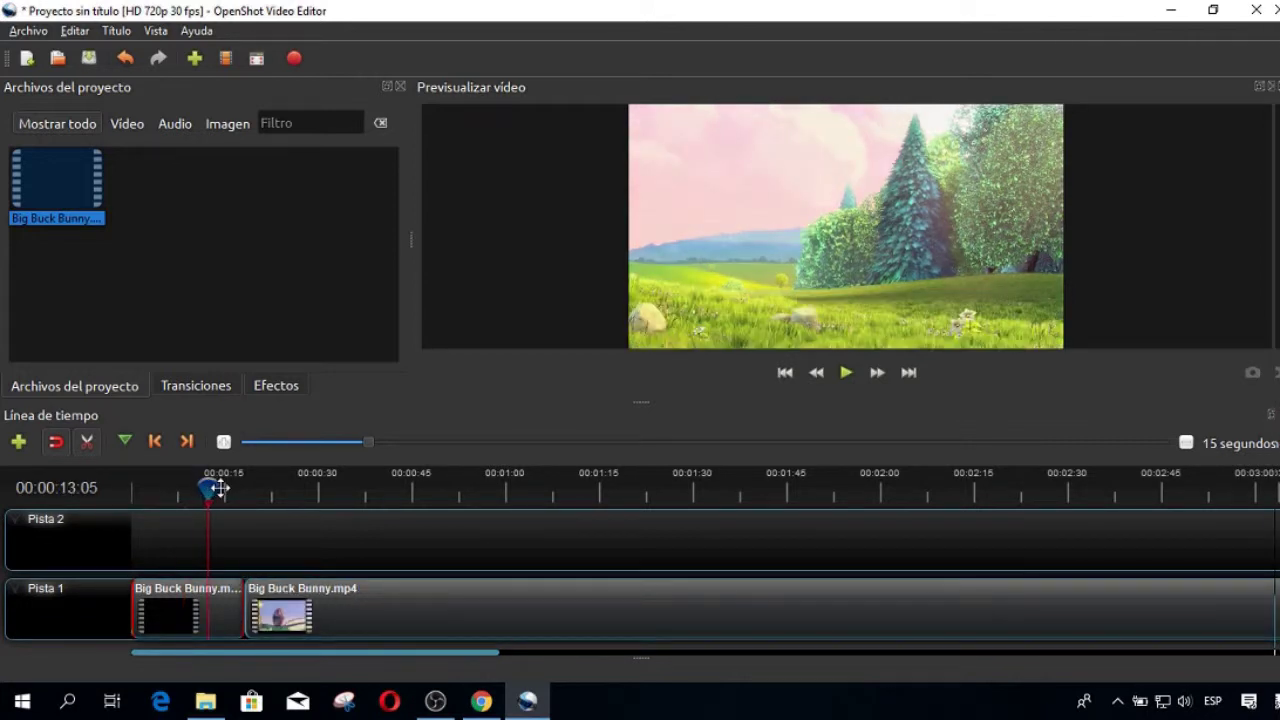
{"action": "left_click_drag", "start_coordinate": [425, 495], "coordinate": [493, 490]}
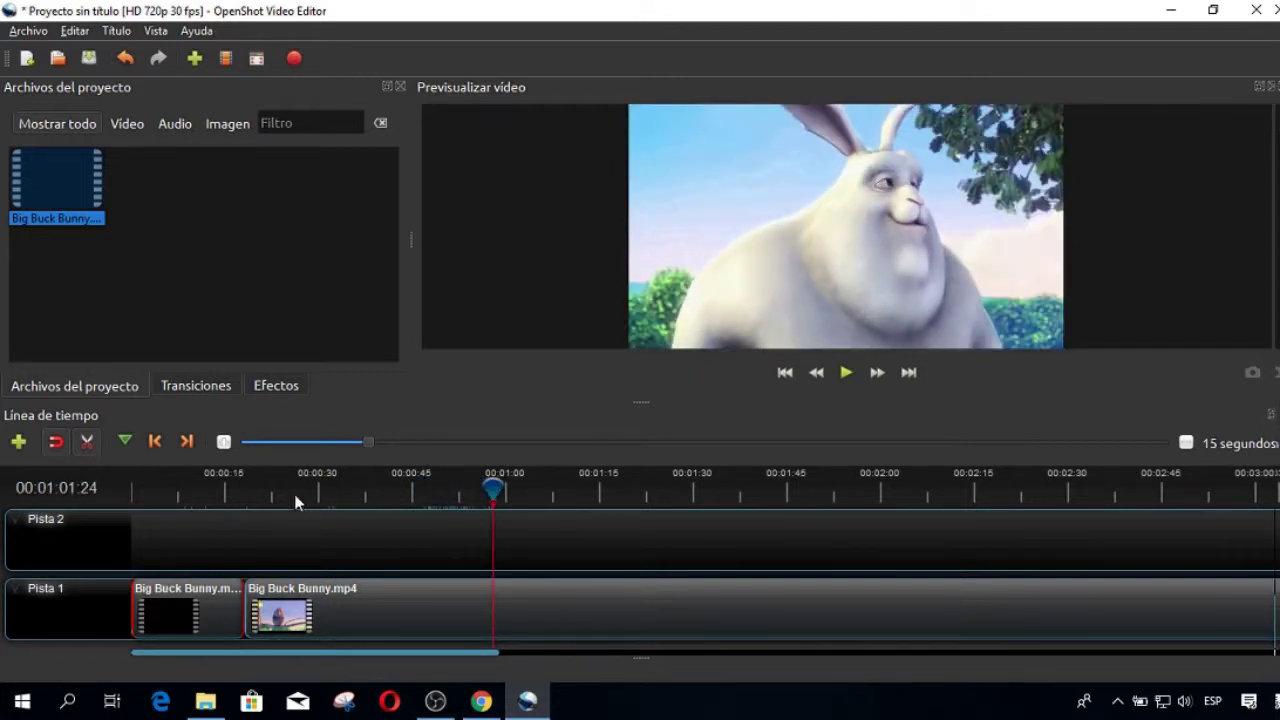
{"action": "left_click", "coordinate": [484, 594]}
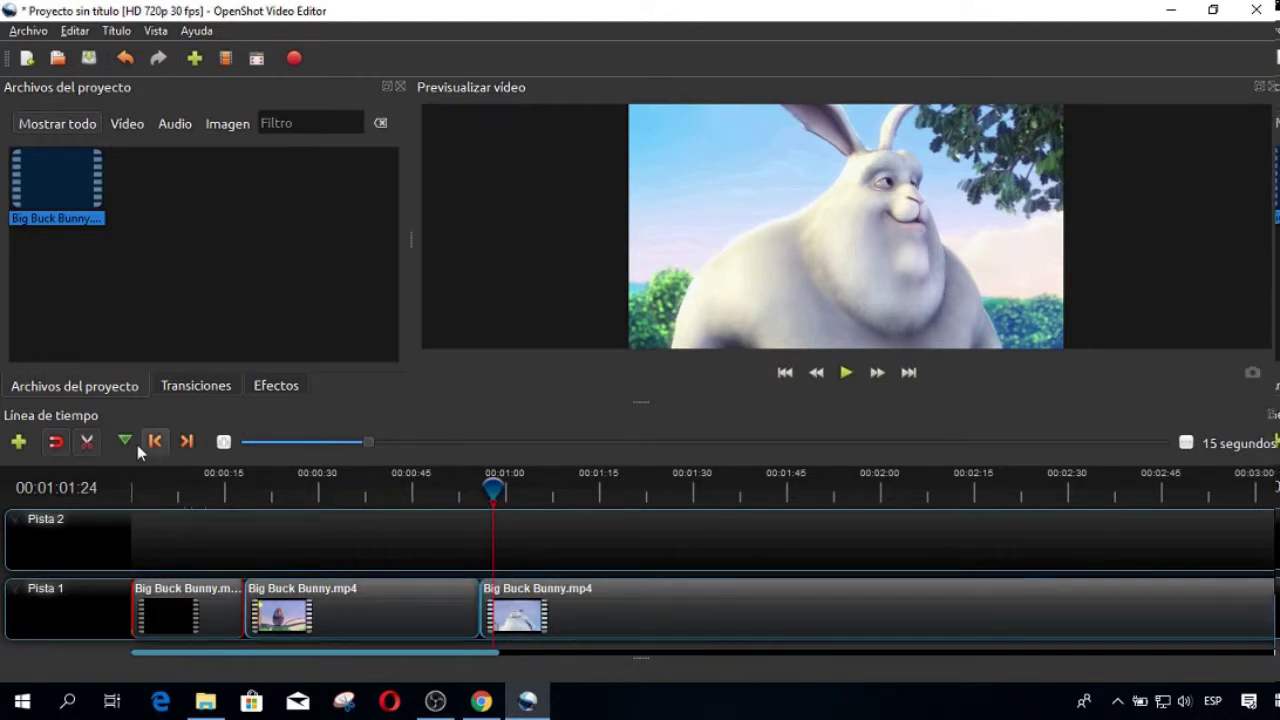
{"action": "left_click", "coordinate": [88, 442]}
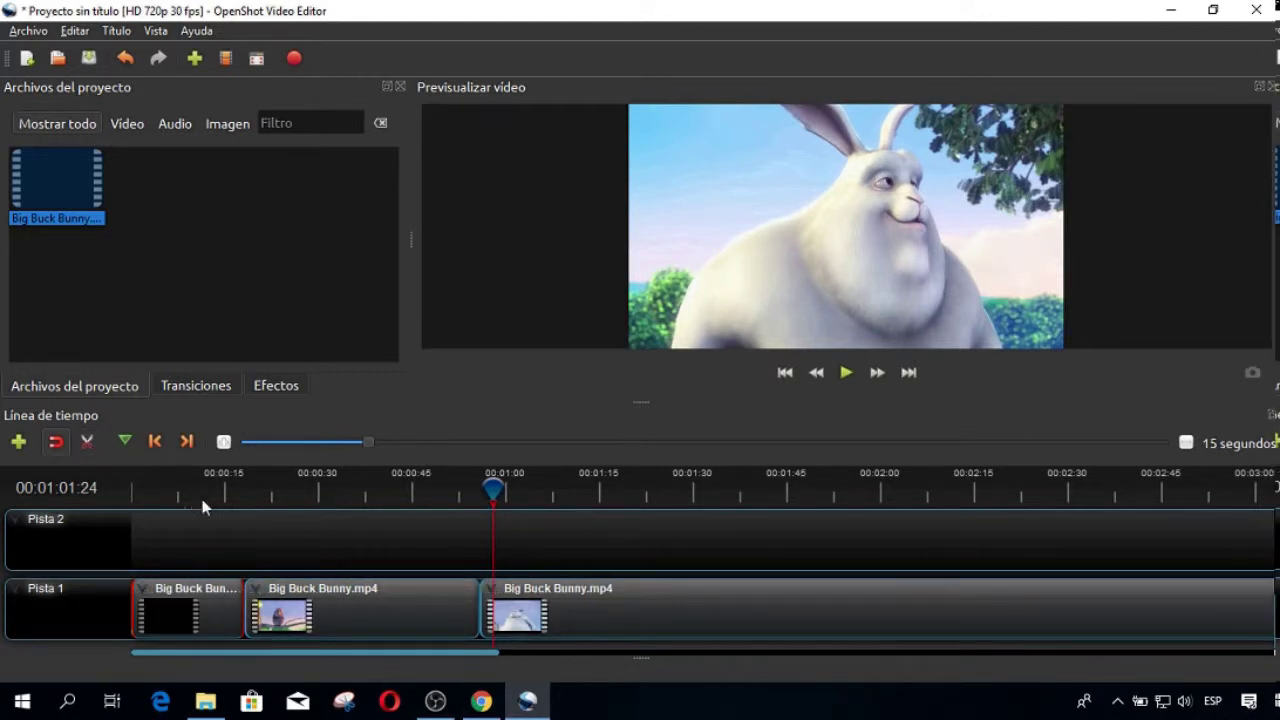
- Remove the middle Big Buck Bunny piece, slide the last piece against the first, and play it
{"action": "right_click", "coordinate": [337, 605]}
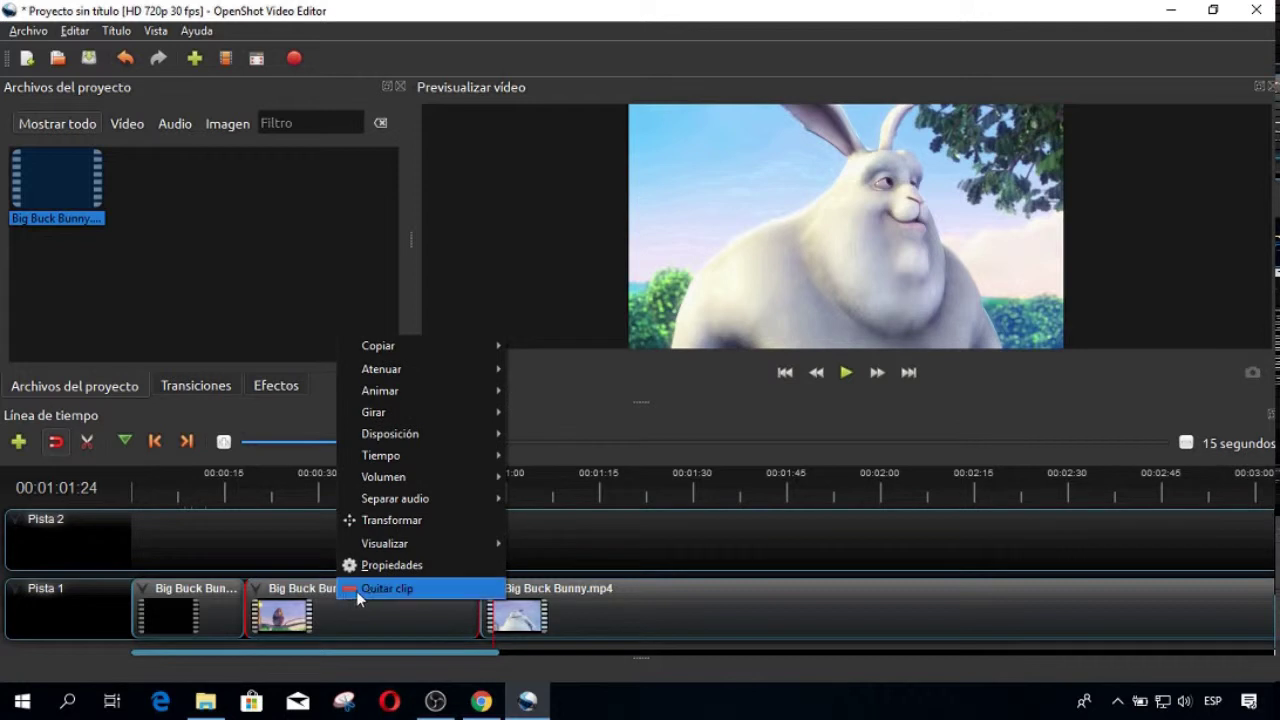
{"action": "left_click", "coordinate": [370, 588]}
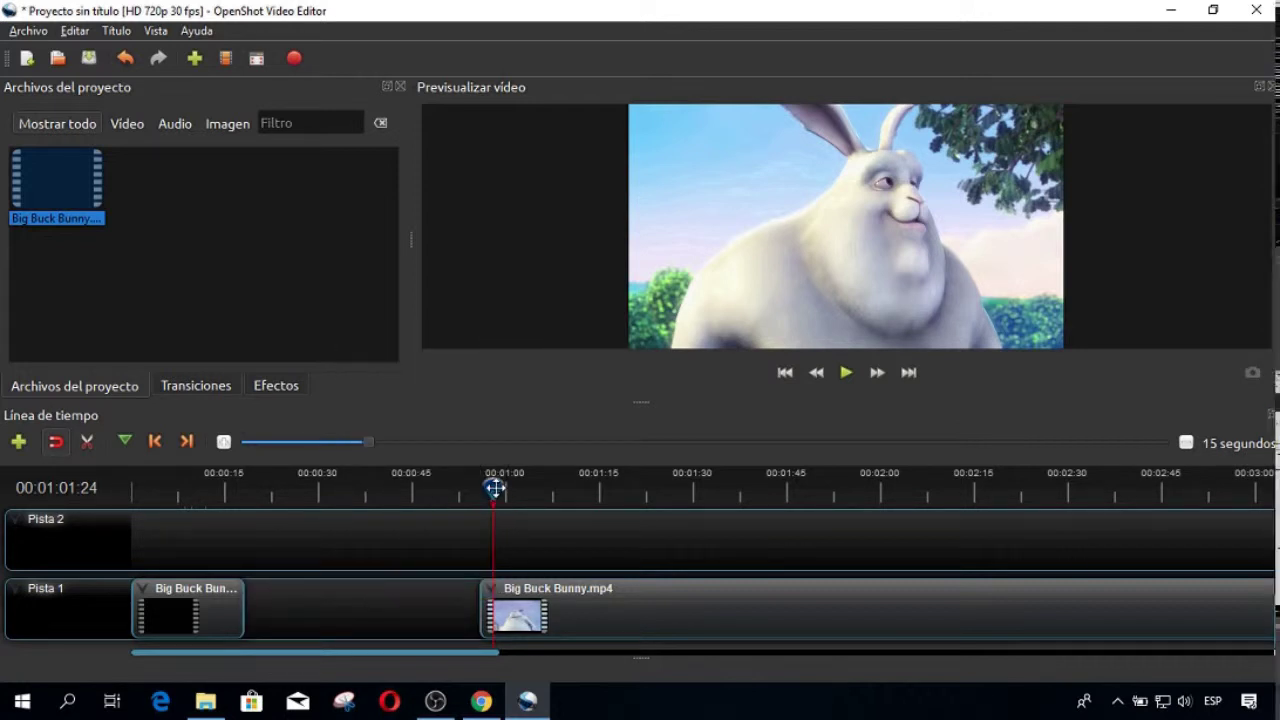
{"action": "left_click_drag", "start_coordinate": [494, 488], "coordinate": [228, 487]}
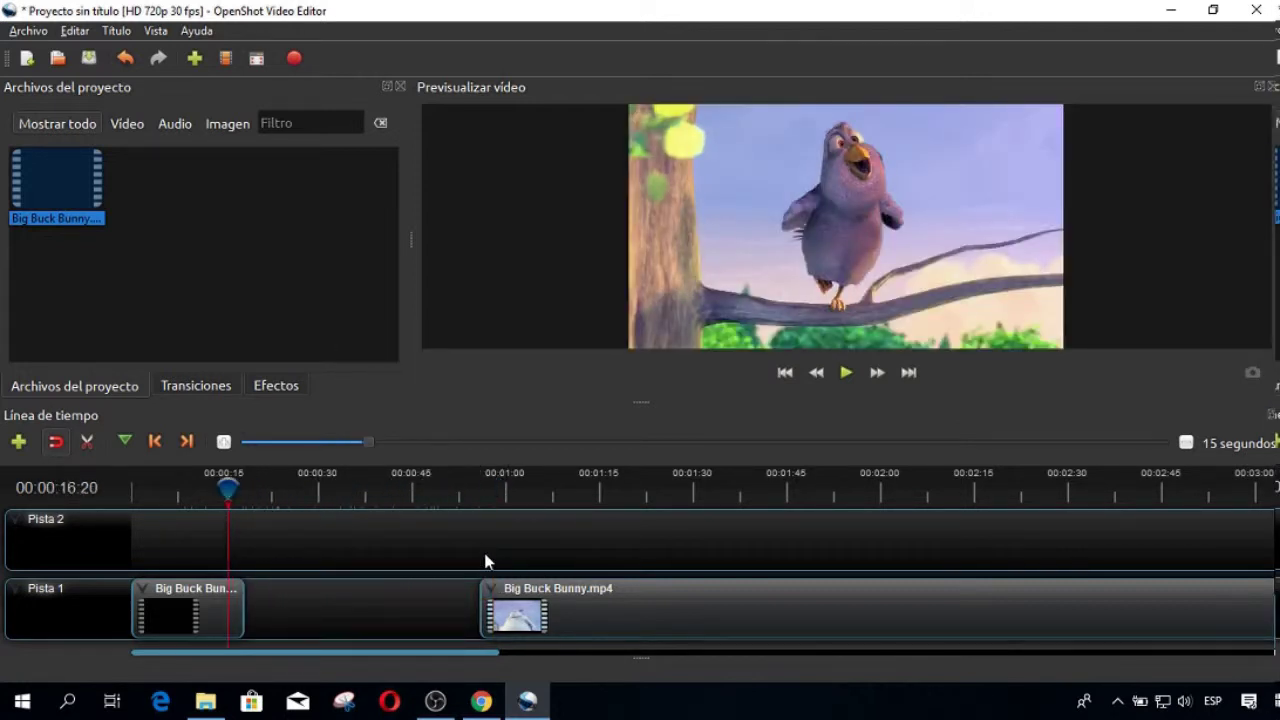
{"action": "left_click_drag", "start_coordinate": [624, 610], "coordinate": [425, 592]}
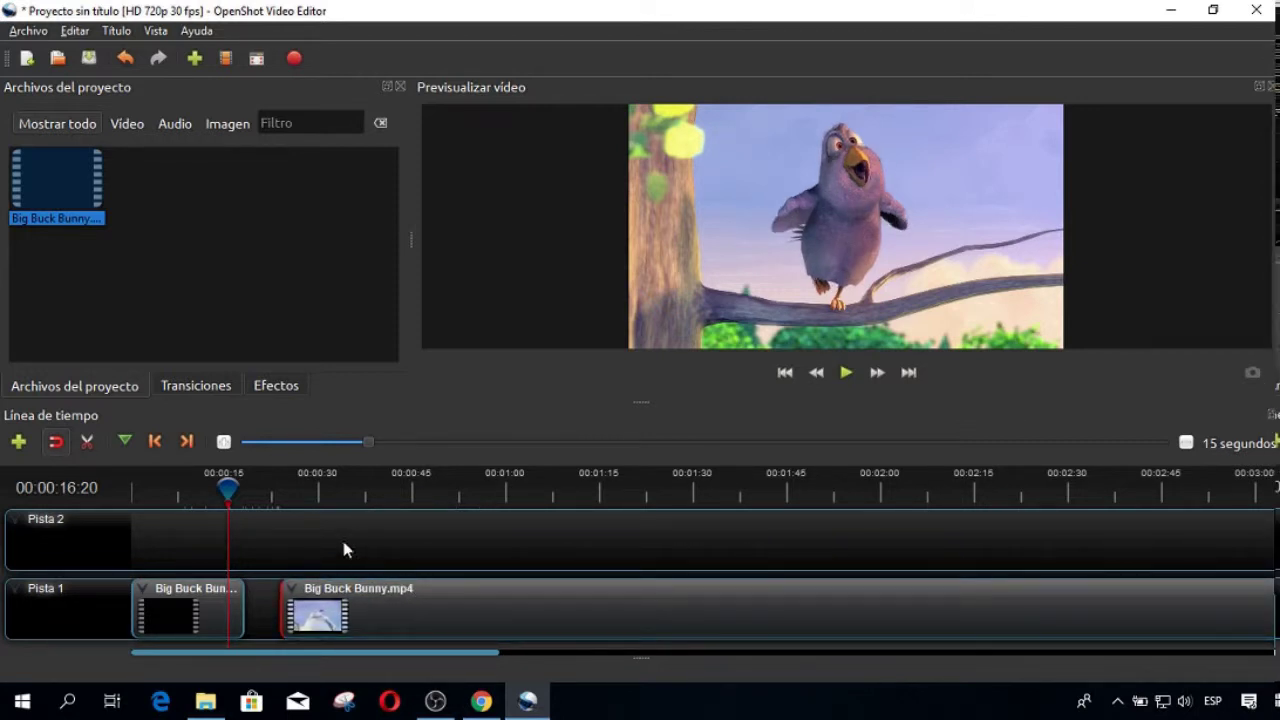
{"action": "left_click", "coordinate": [847, 372]}
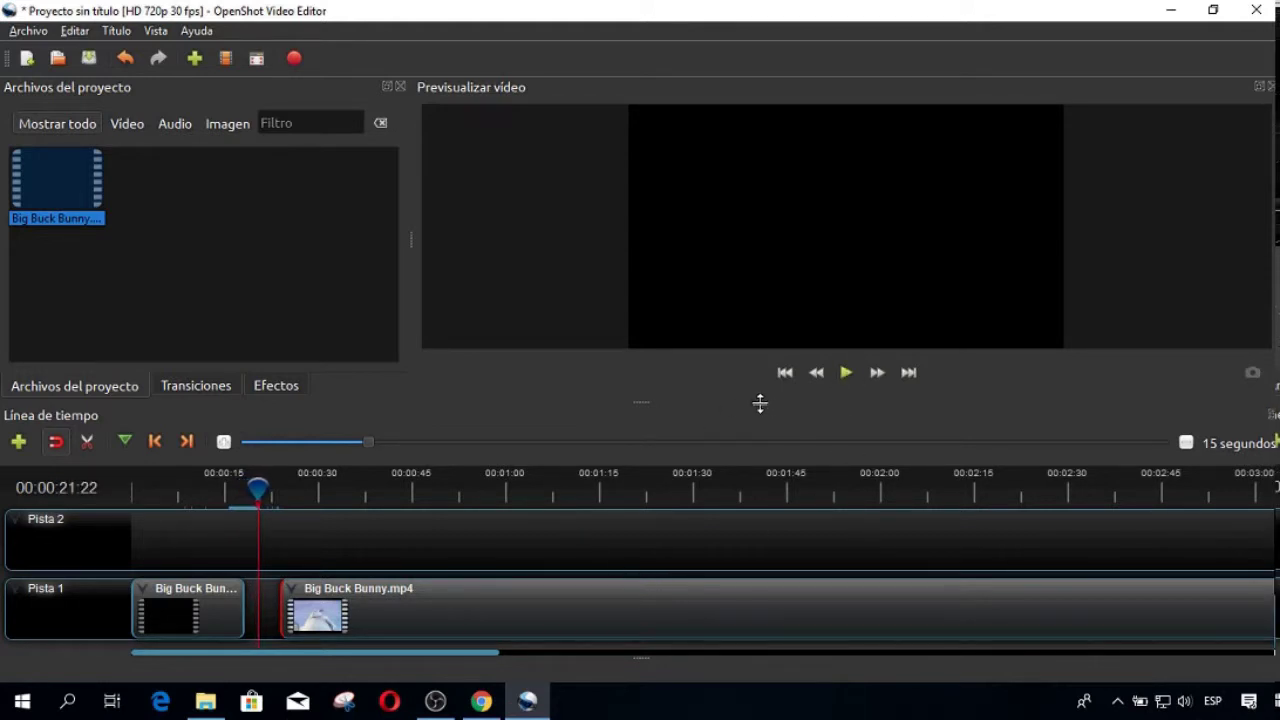
{"action": "left_click_drag", "start_coordinate": [760, 403], "coordinate": [755, 384]}
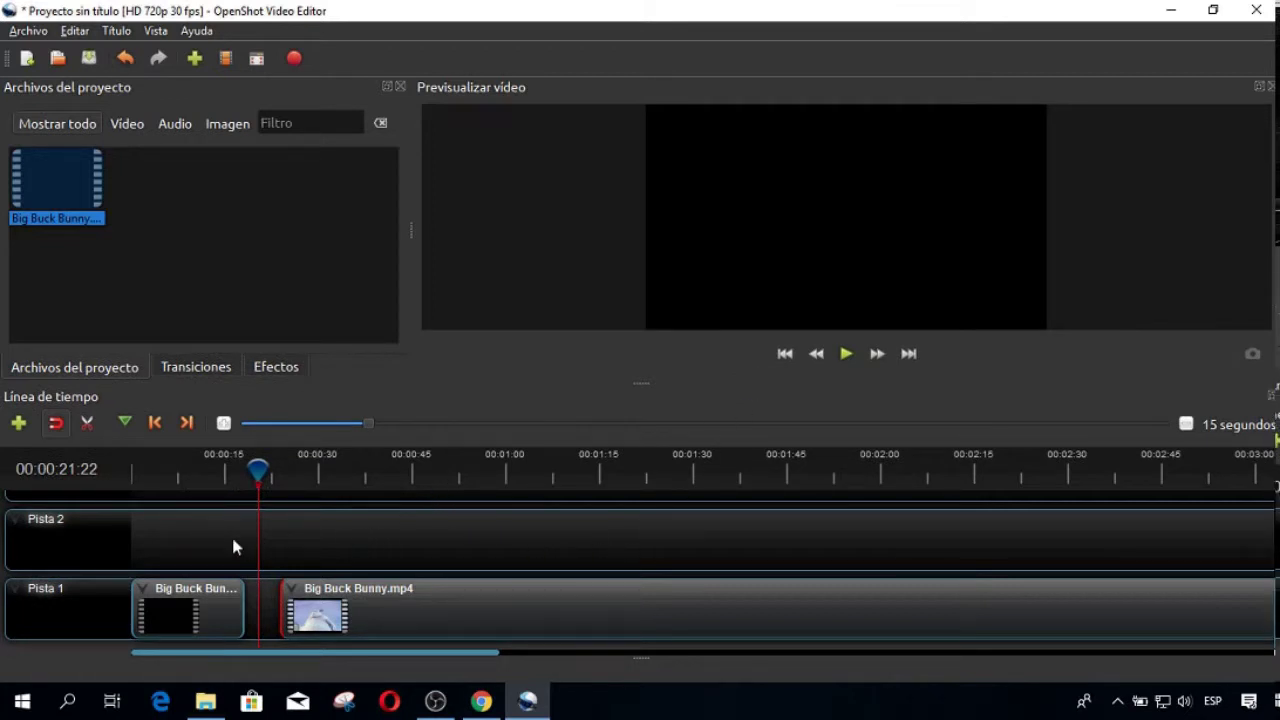
- Create and save an Óvalo 1 title named titulo with lines 'OpenShot' and 'Big'
{"action": "left_click", "coordinate": [119, 31]}
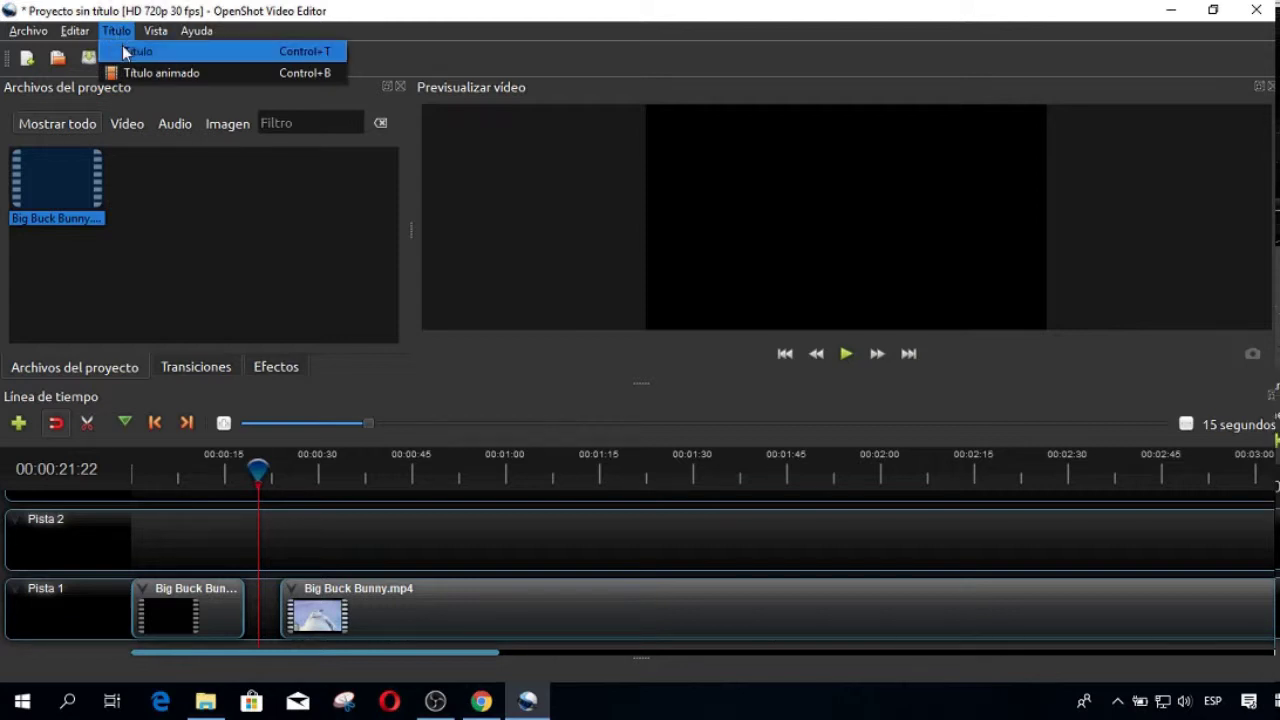
{"action": "left_click", "coordinate": [124, 53]}
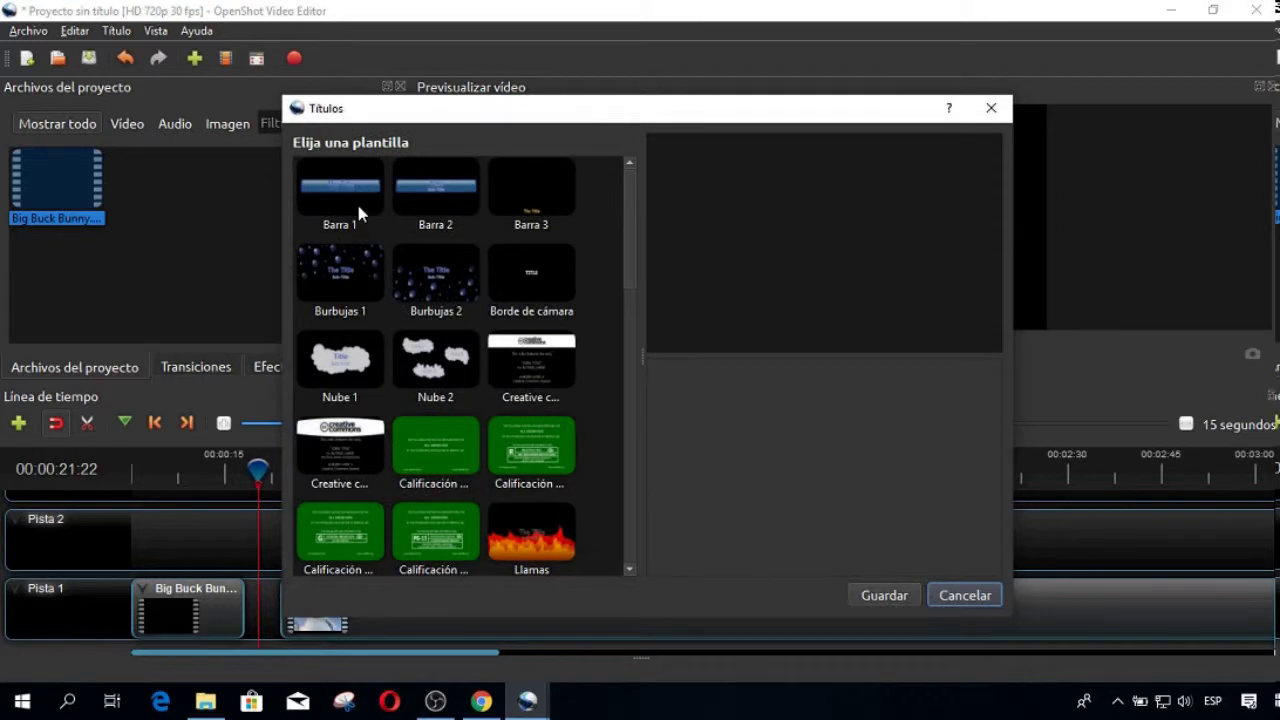
{"action": "left_click_drag", "start_coordinate": [642, 218], "coordinate": [647, 400]}
{"action": "left_click", "coordinate": [541, 310]}
{"action": "left_click_drag", "start_coordinate": [898, 327], "coordinate": [768, 330]}
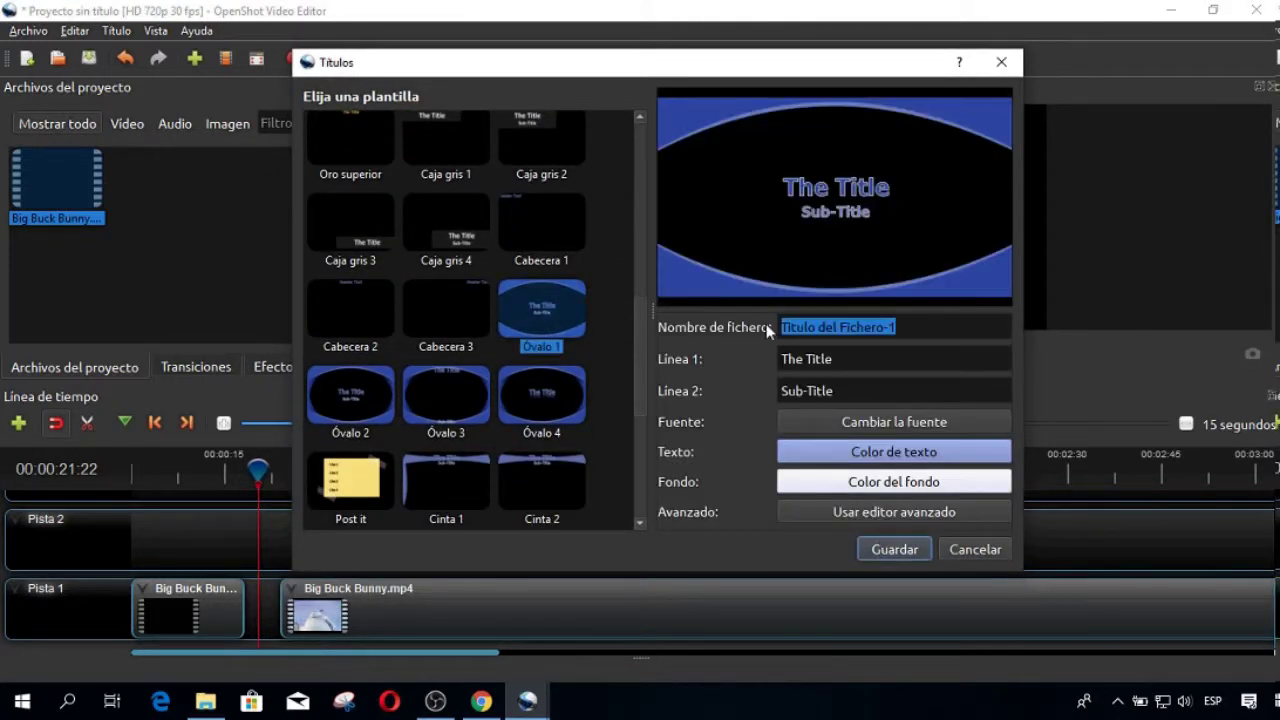
{"action": "type", "text": "titulo"}
{"action": "left_click_drag", "start_coordinate": [853, 366], "coordinate": [780, 359]}
{"action": "type", "text": "OpenShot"}
{"action": "left_click_drag", "start_coordinate": [834, 391], "coordinate": [727, 390]}
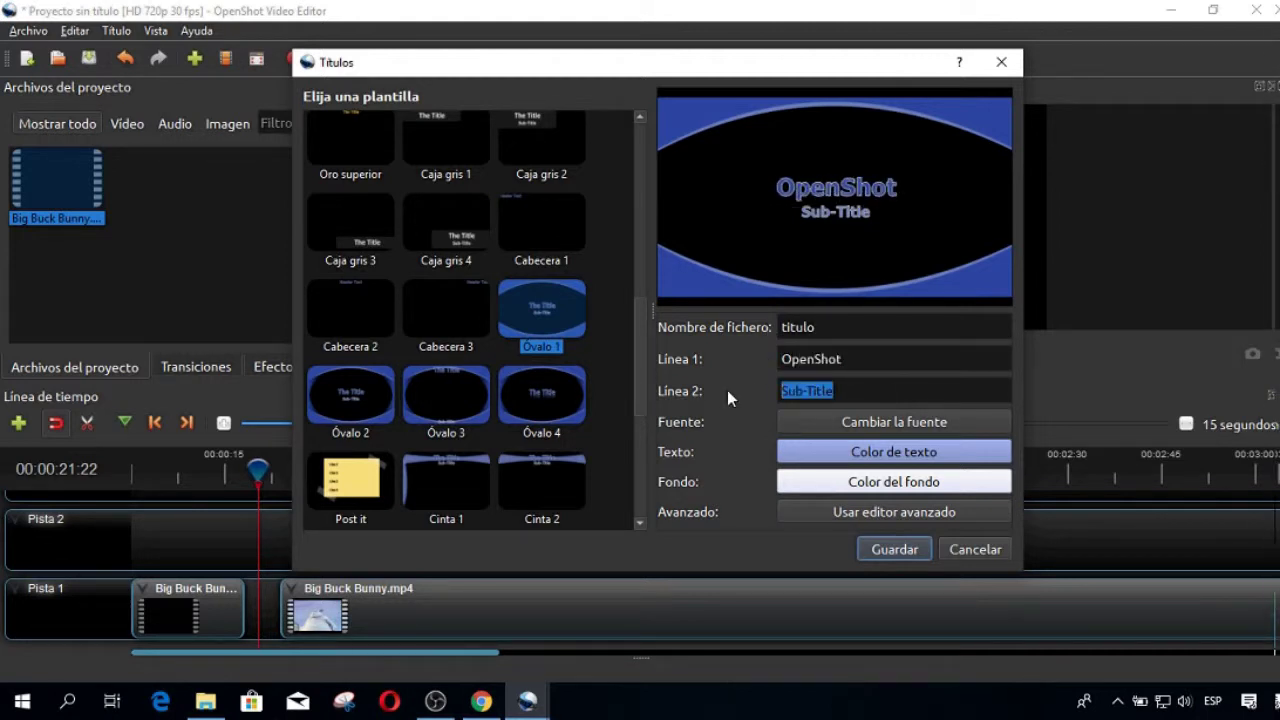
{"action": "type", "text": "Big"}
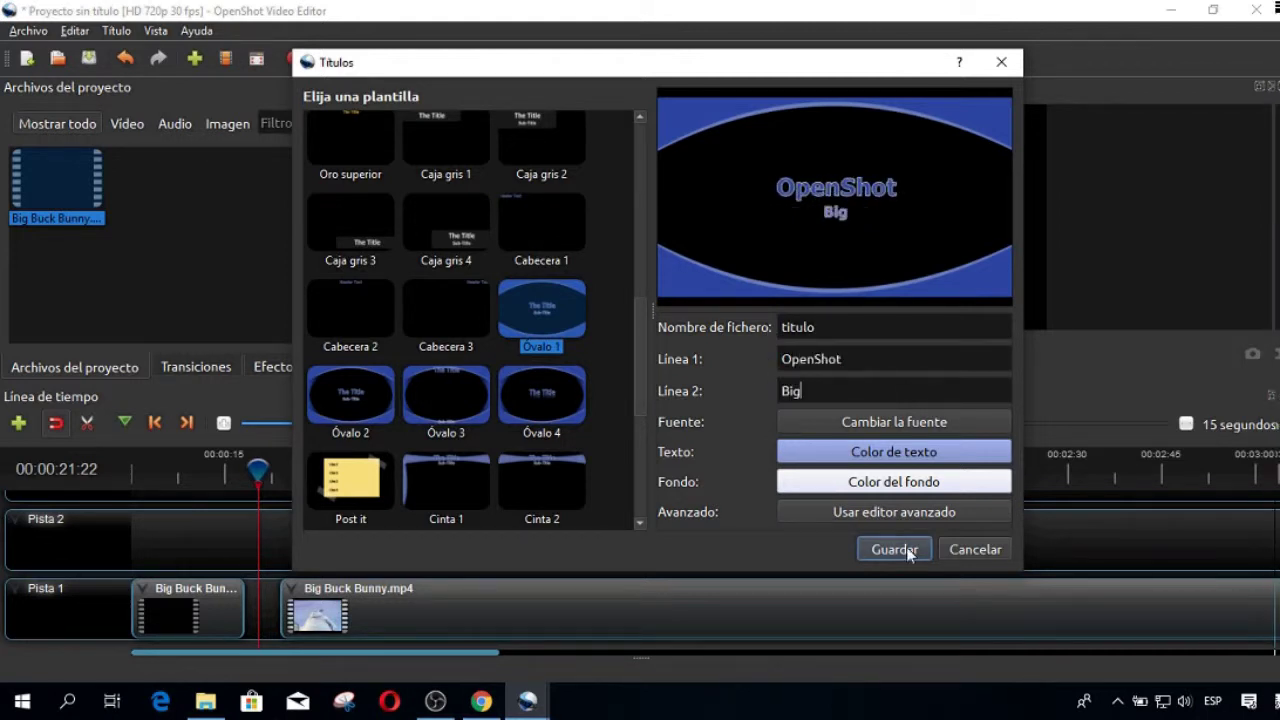
{"action": "left_click", "coordinate": [905, 550]}
- Place titulo.svg on Pista 2 above the video and play it back
{"action": "left_click_drag", "start_coordinate": [152, 180], "coordinate": [240, 528]}
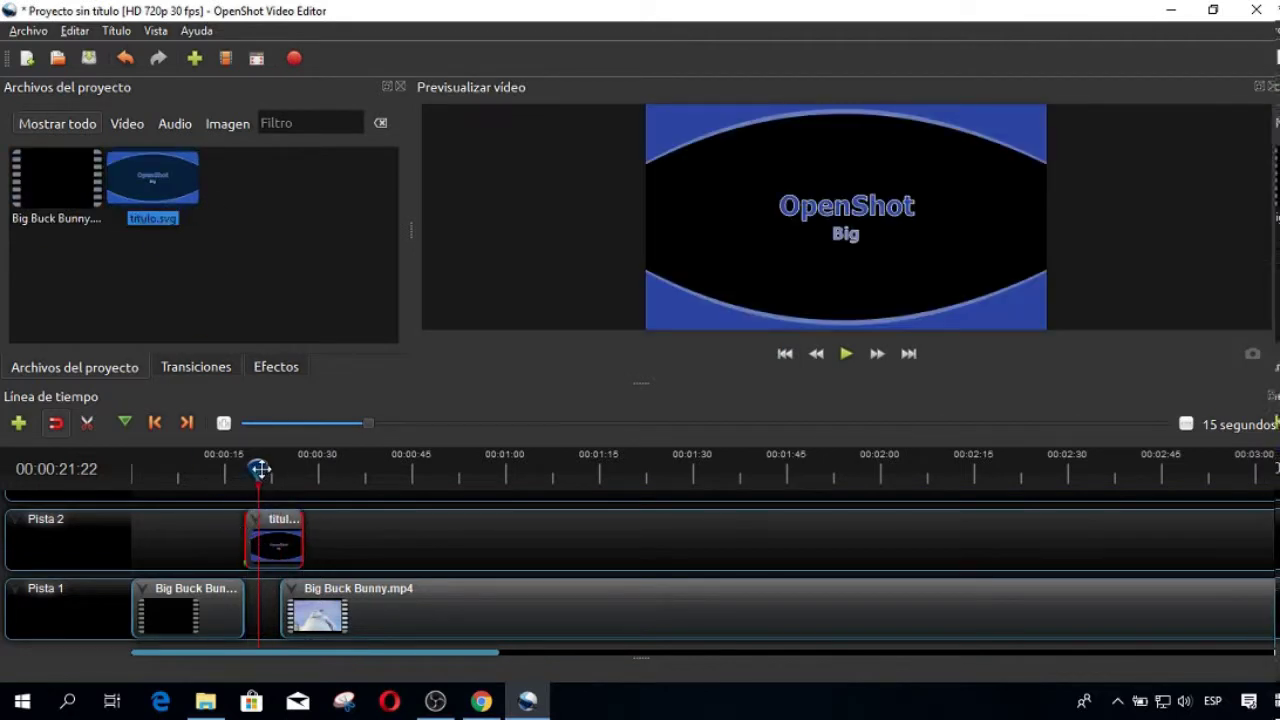
{"action": "left_click", "coordinate": [226, 462]}
{"action": "left_click", "coordinate": [846, 354]}
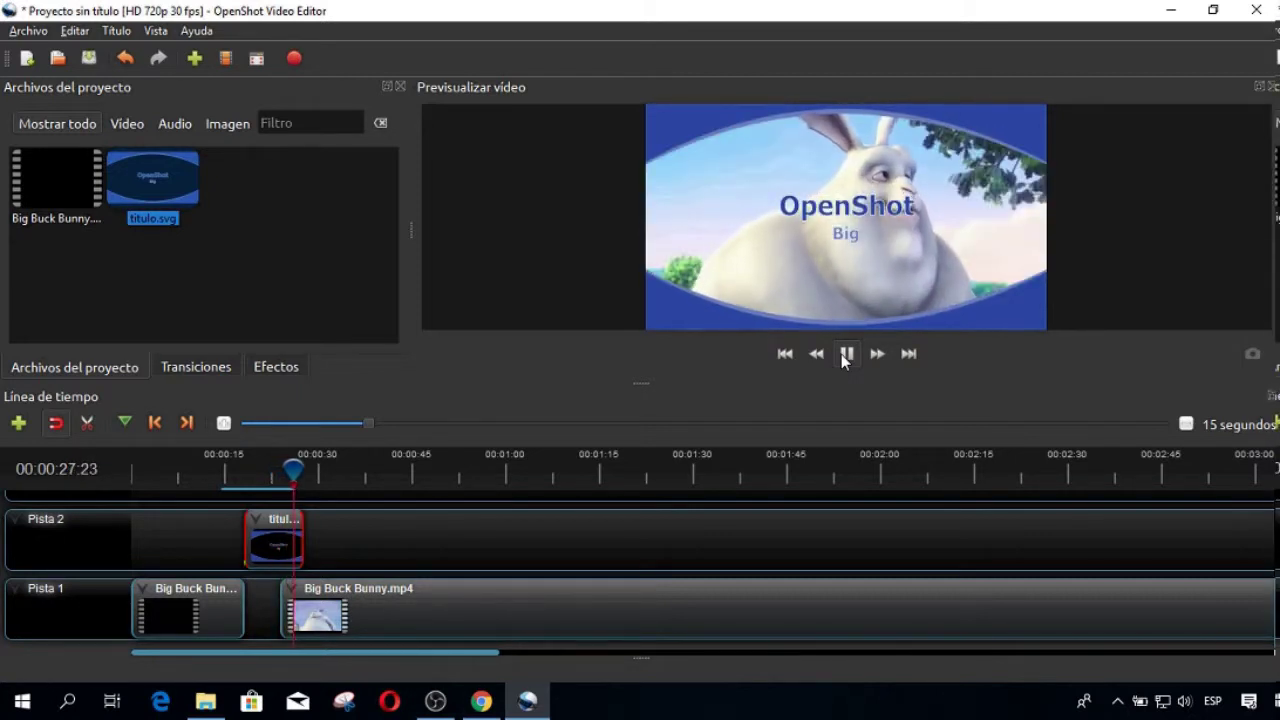
{"action": "left_click", "coordinate": [845, 356]}
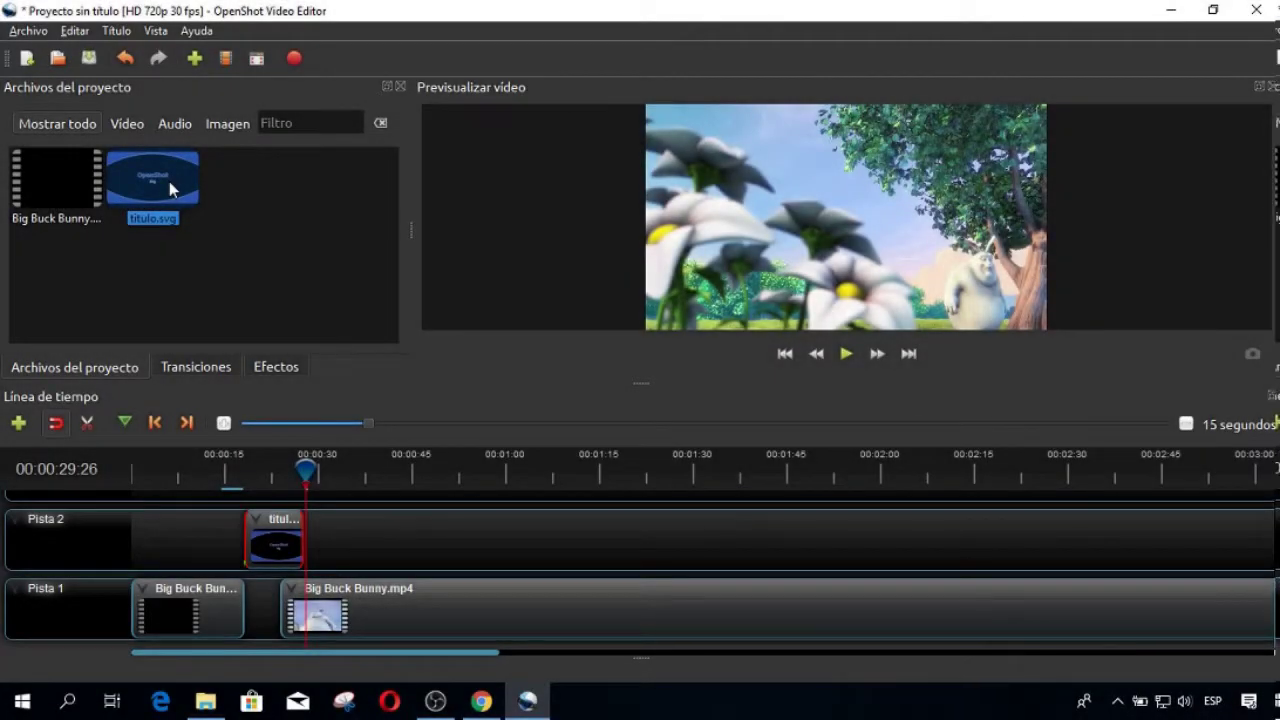
- Try editing titulo.svg in the advanced editor, dismiss the Inkscape-missing message, and cancel unchanged
{"action": "right_click", "coordinate": [169, 181]}
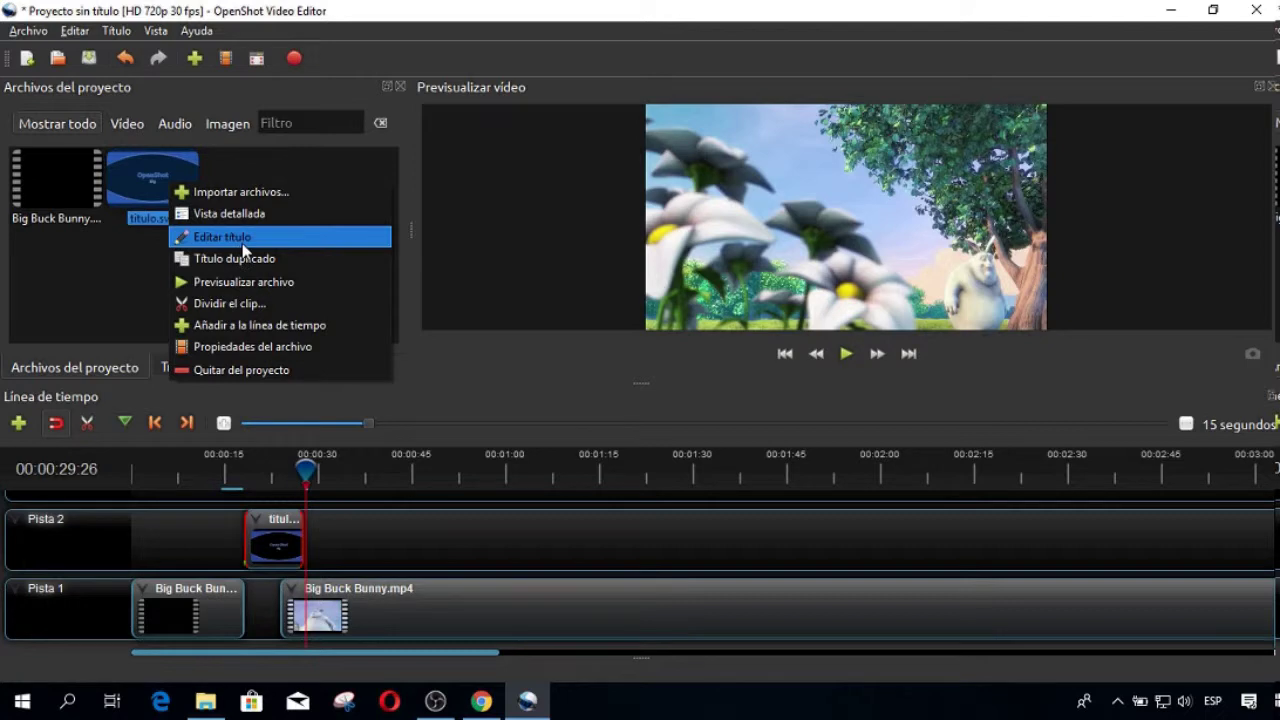
{"action": "left_click", "coordinate": [240, 241]}
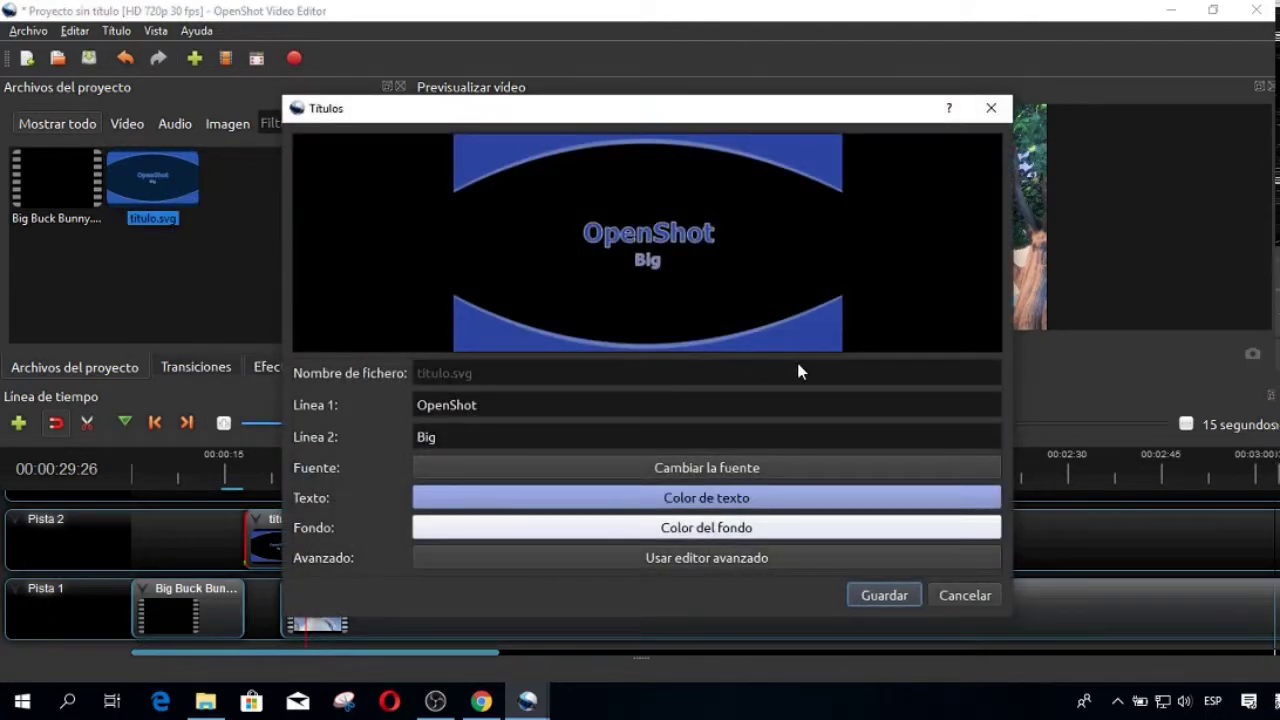
{"action": "left_click", "coordinate": [694, 560]}
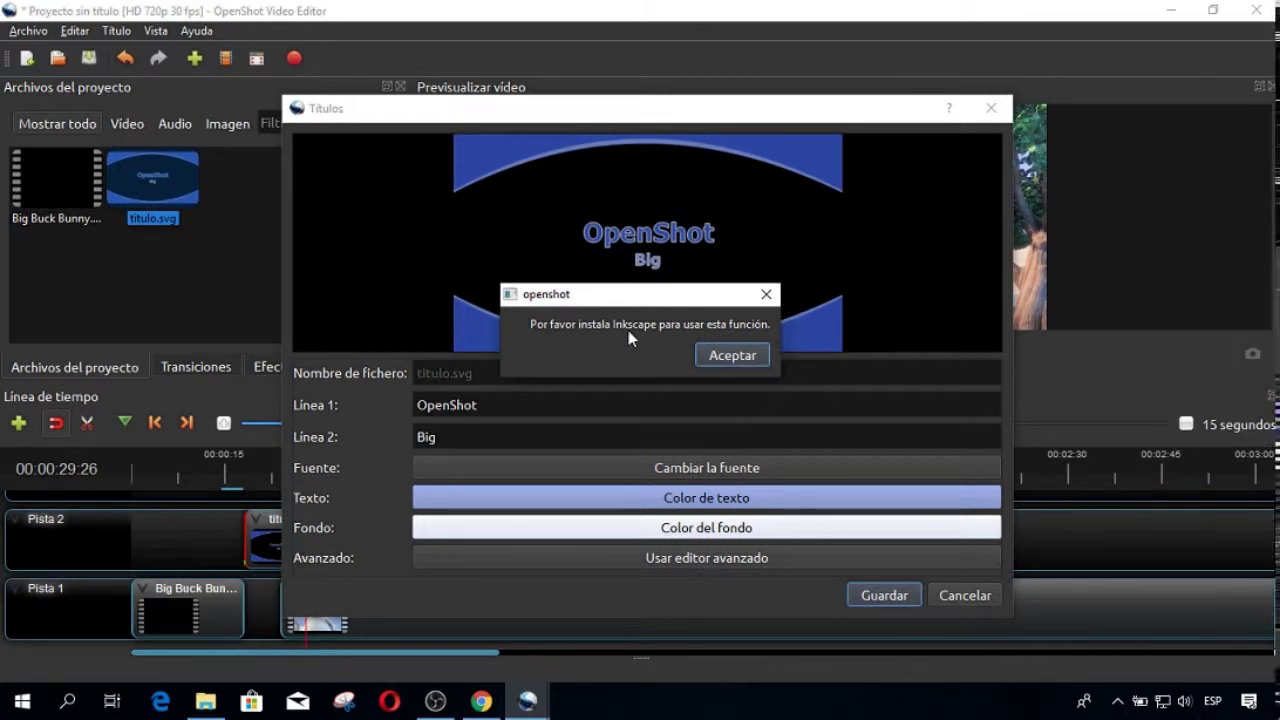
{"action": "left_click", "coordinate": [733, 357]}
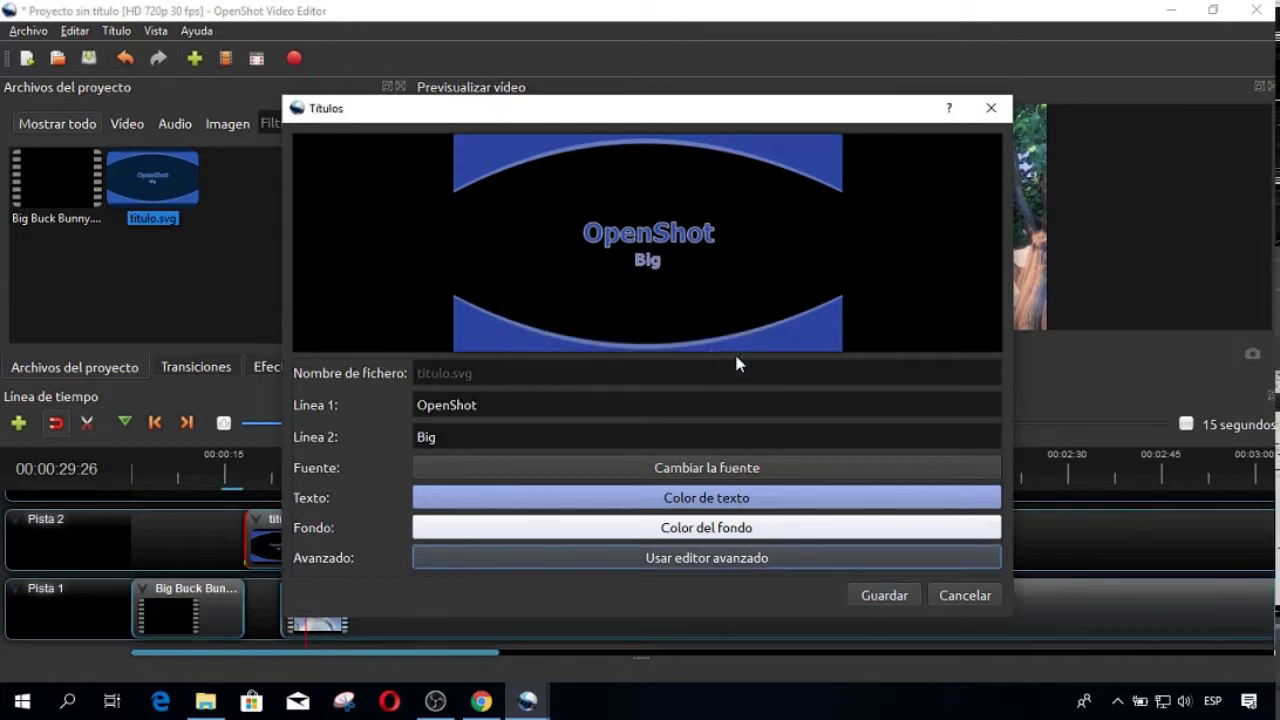
{"action": "left_click", "coordinate": [965, 600]}
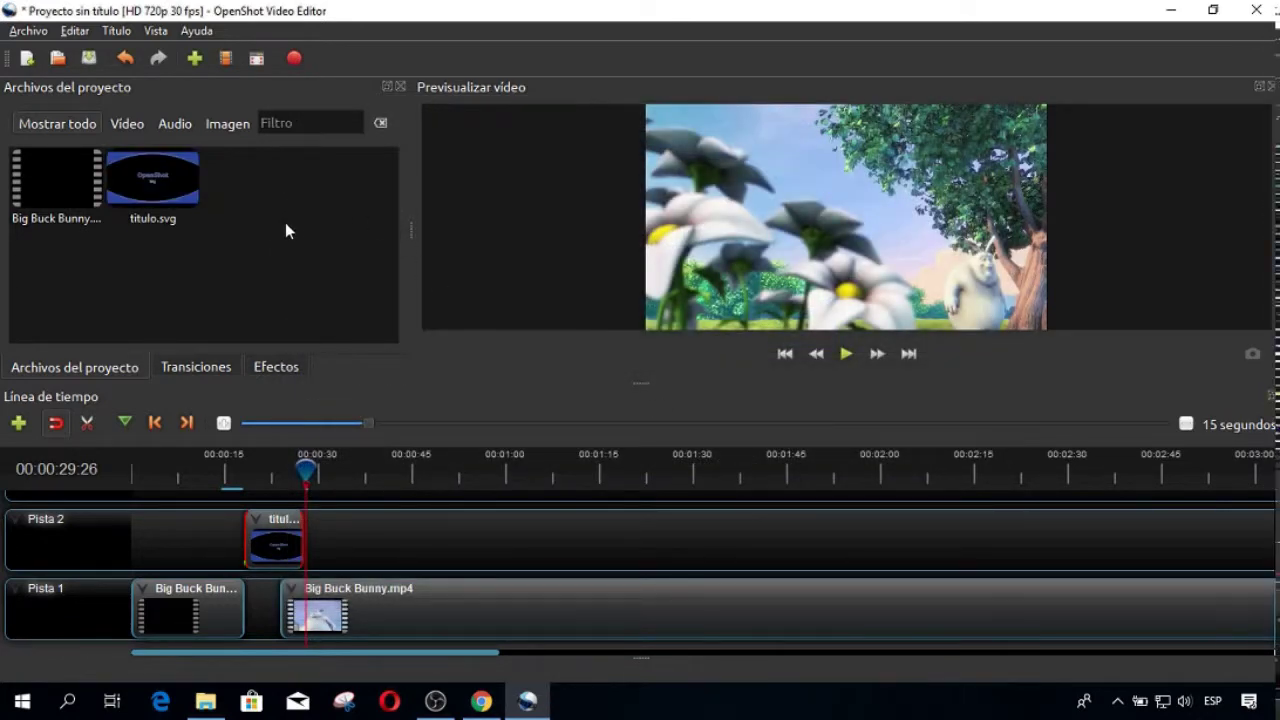
{"action": "left_click", "coordinate": [116, 31]}
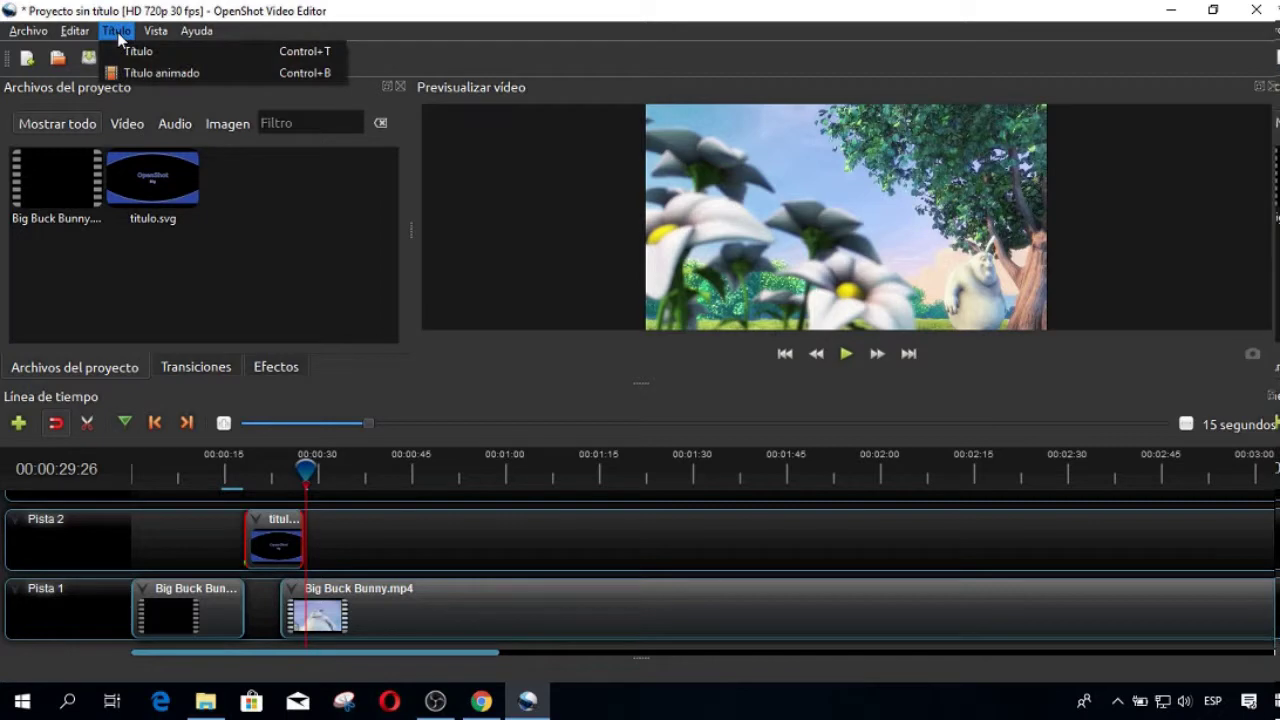
- Try the Mapamundi animated title, cancel it after the Blender-required warning, and close OpenShot
{"action": "left_click", "coordinate": [153, 75]}
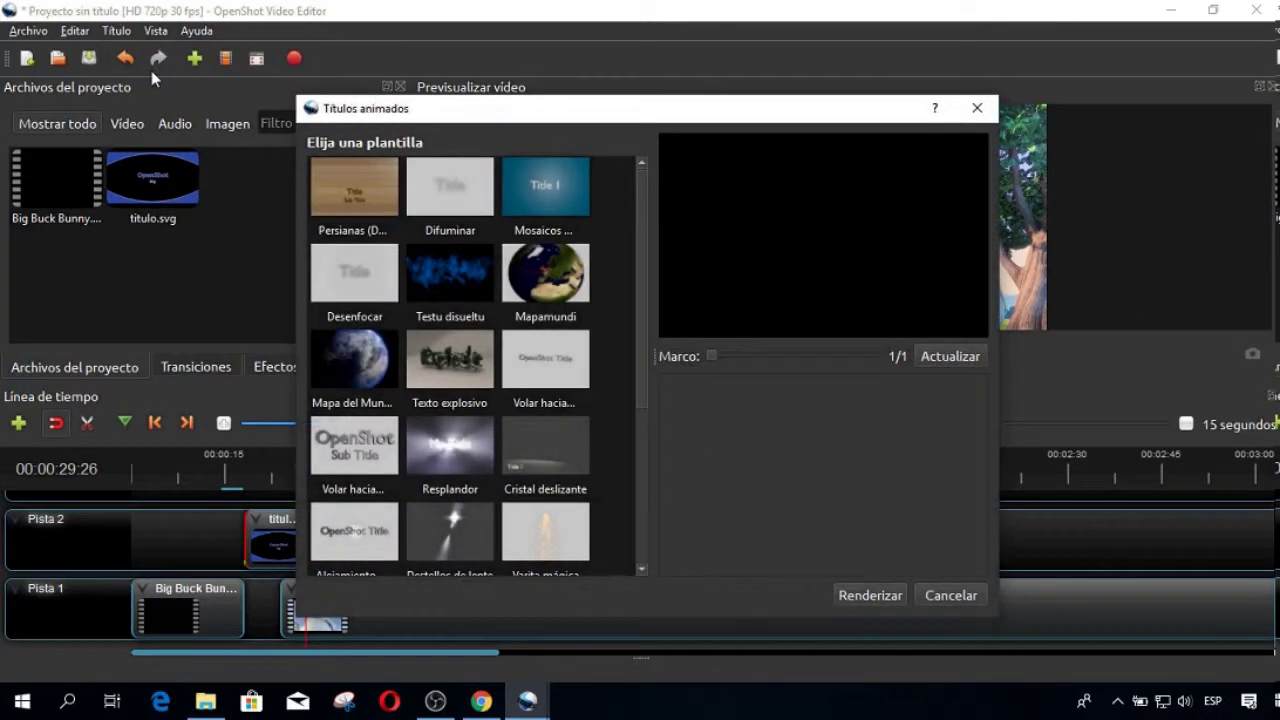
{"action": "left_click", "coordinate": [540, 275]}
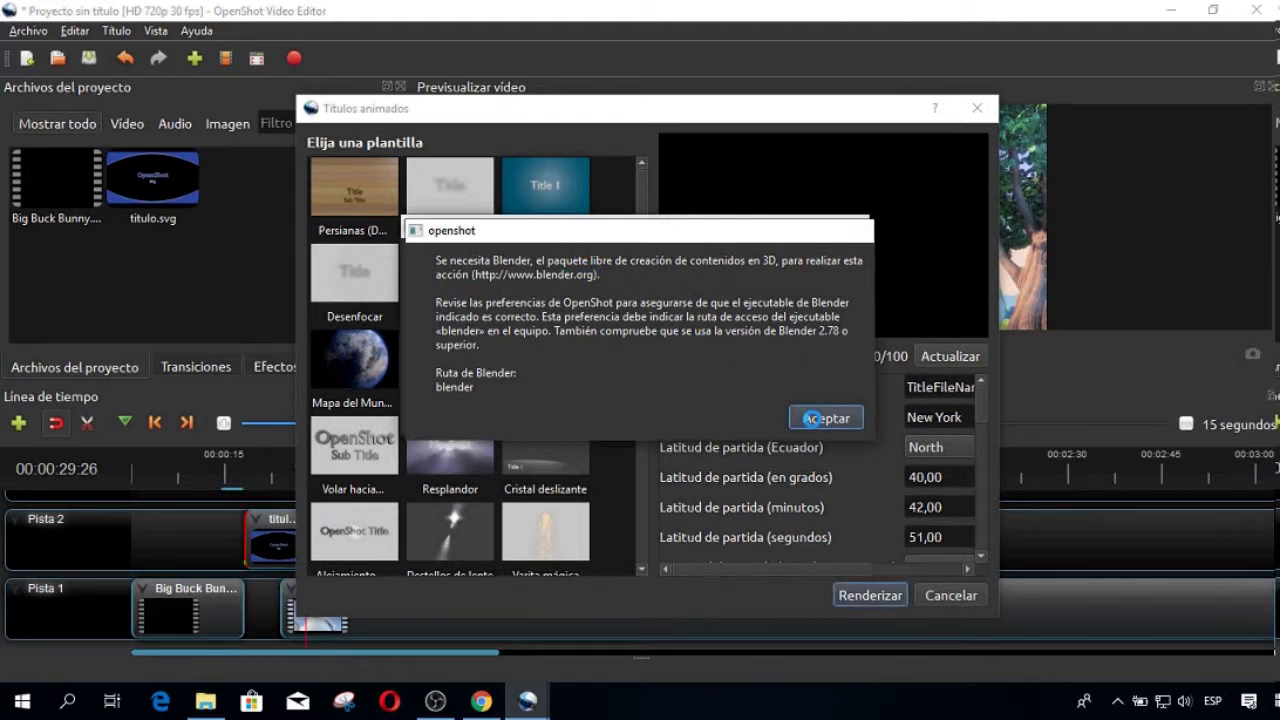
{"action": "left_click", "coordinate": [818, 412]}
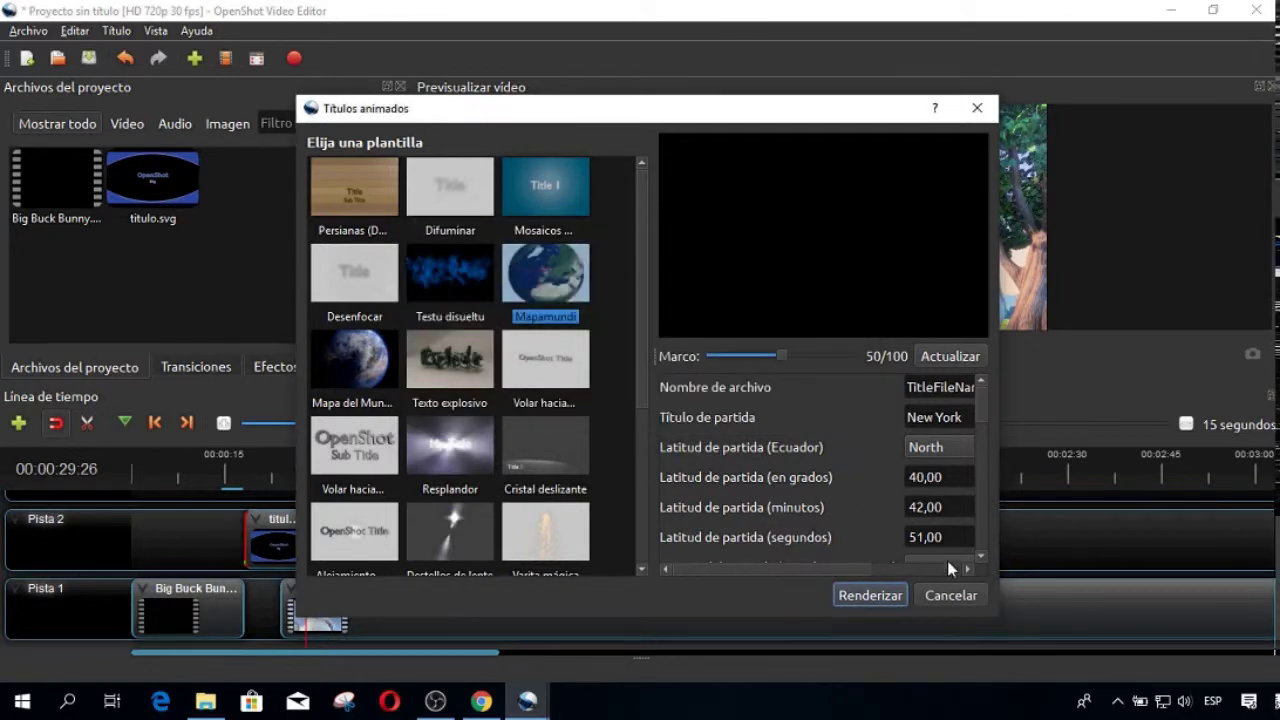
{"action": "left_click", "coordinate": [950, 597]}
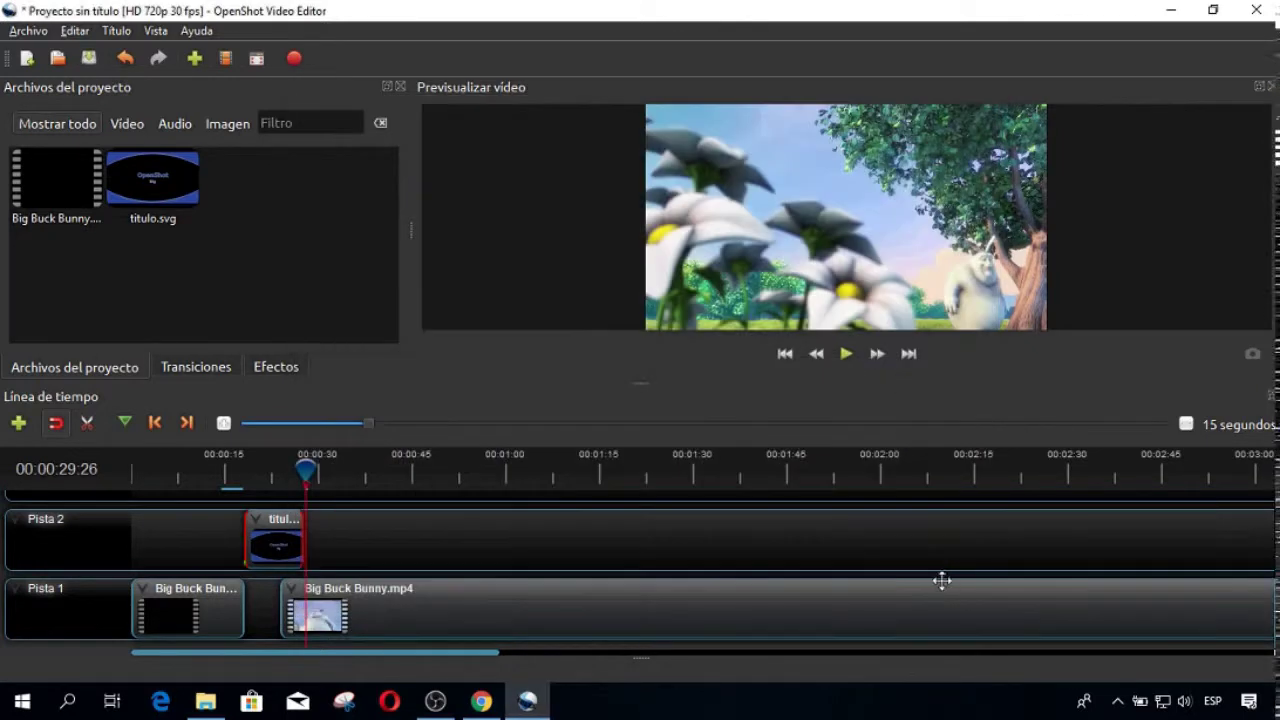
{"action": "left_click", "coordinate": [1264, 12]}
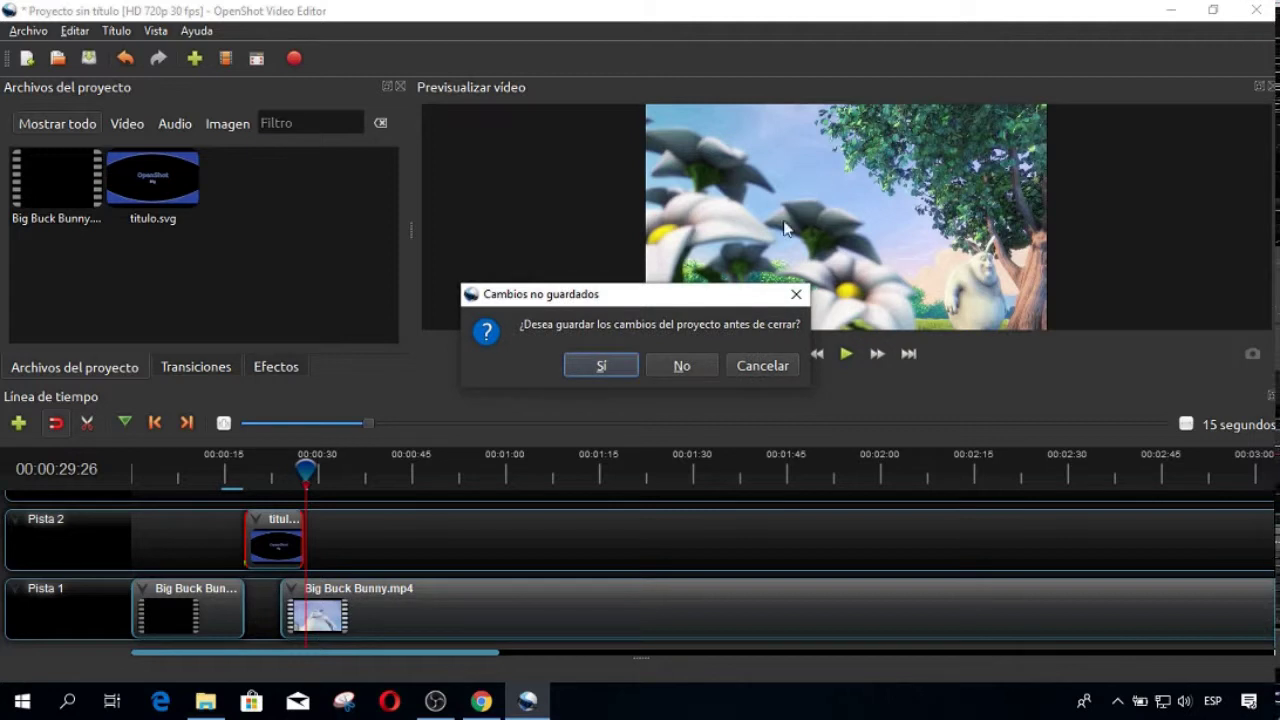
- Save the project as 'Video-editado-1' in the Vídeos folder before closing
{"action": "left_click", "coordinate": [600, 368]}
{"action": "double_click", "coordinate": [436, 312]}
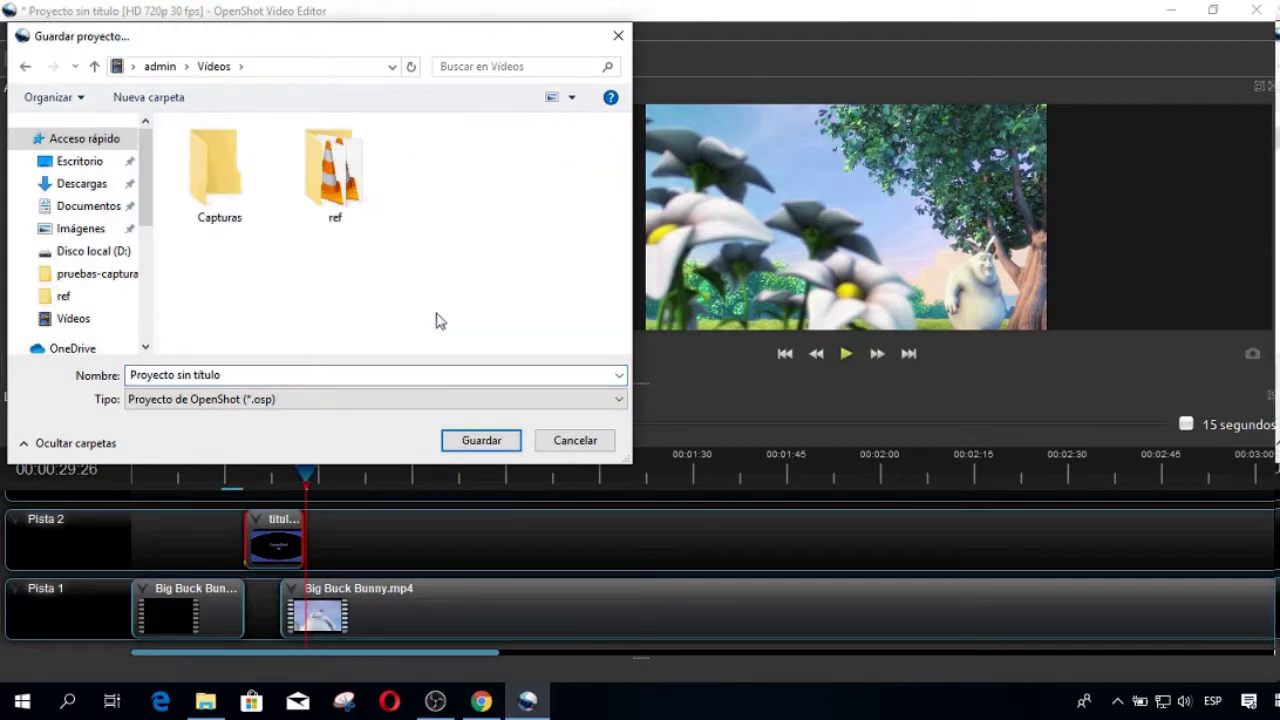
{"action": "type", "text": "Video-editado-1"}
{"action": "left_click", "coordinate": [471, 441]}
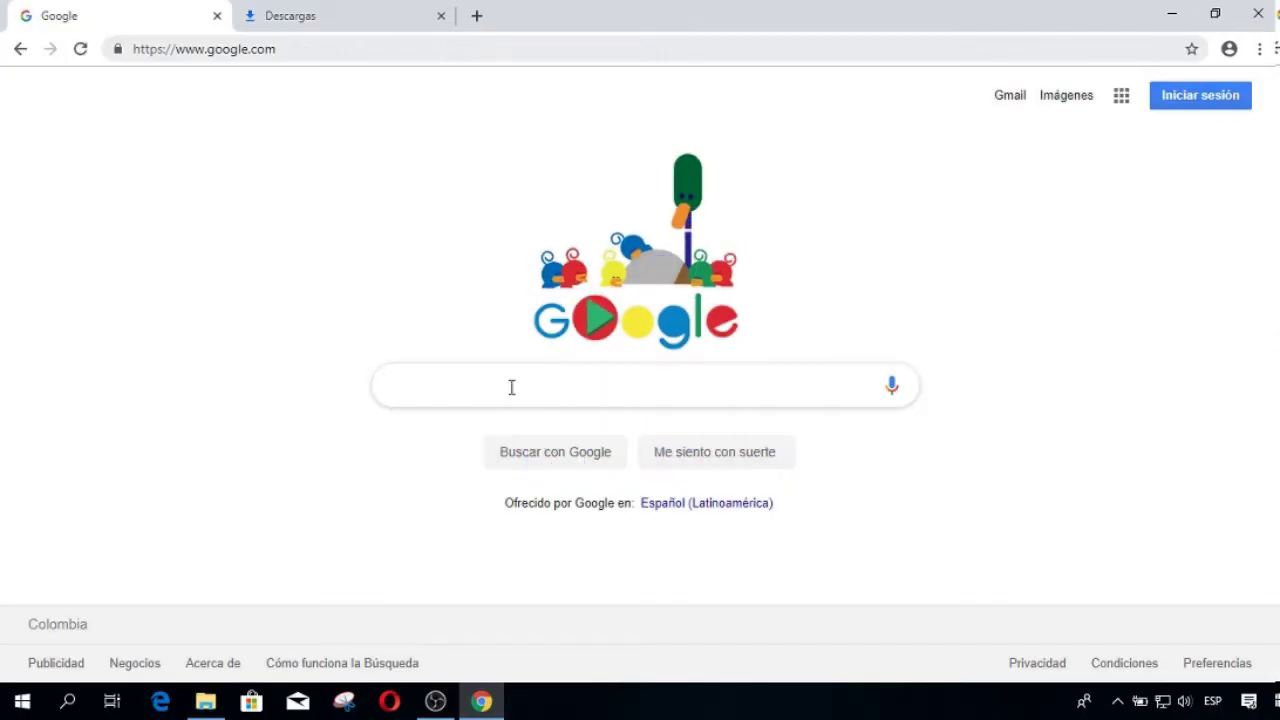
- Search Google for 'inkscape'
{"action": "type", "text": "inkscape"}
{"action": "key", "text": "Return"}
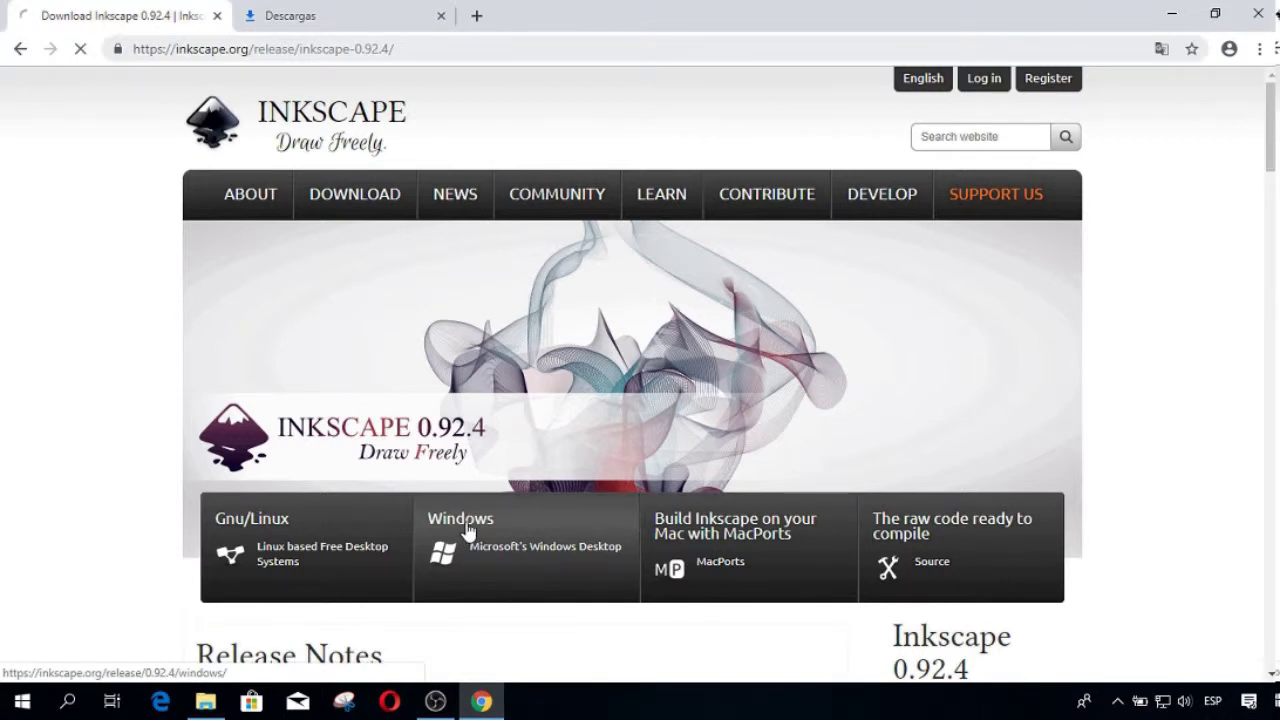
- Download the 64-bit Windows inkscape-0.92.4-x64.msi package and show Chrome's downloads list
{"action": "left_click", "coordinate": [467, 531]}
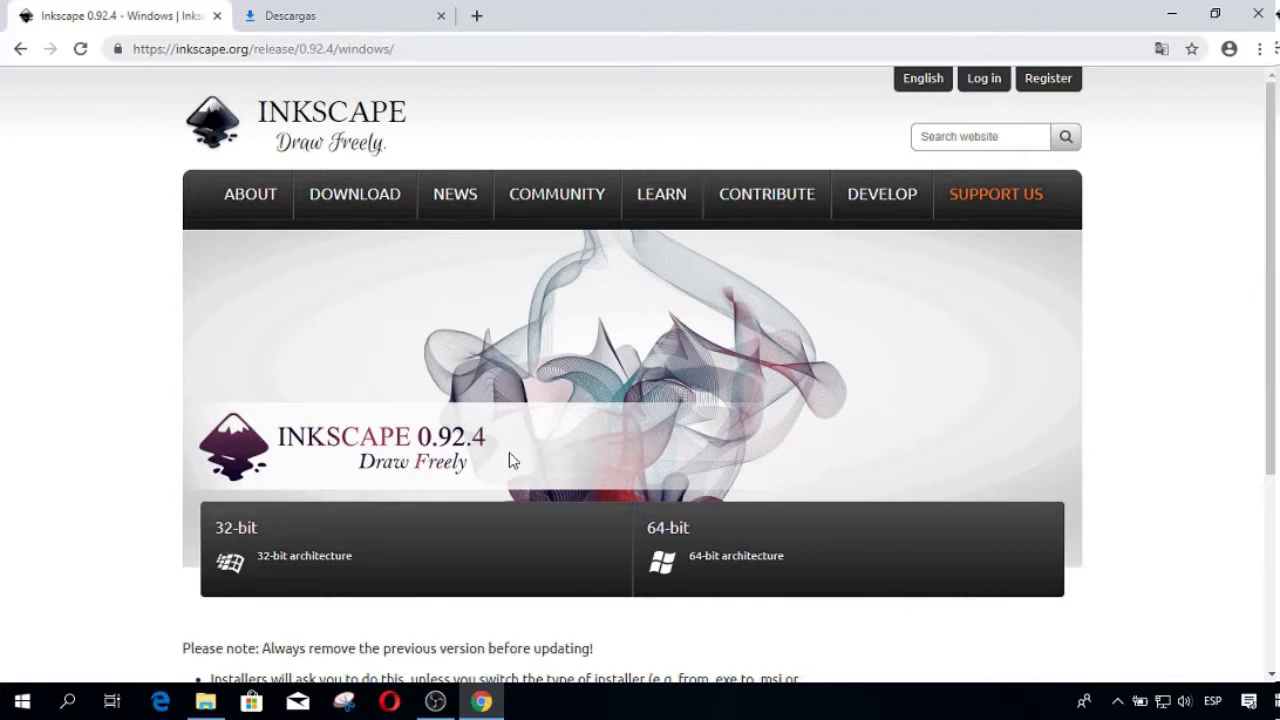
{"action": "left_click", "coordinate": [727, 541]}
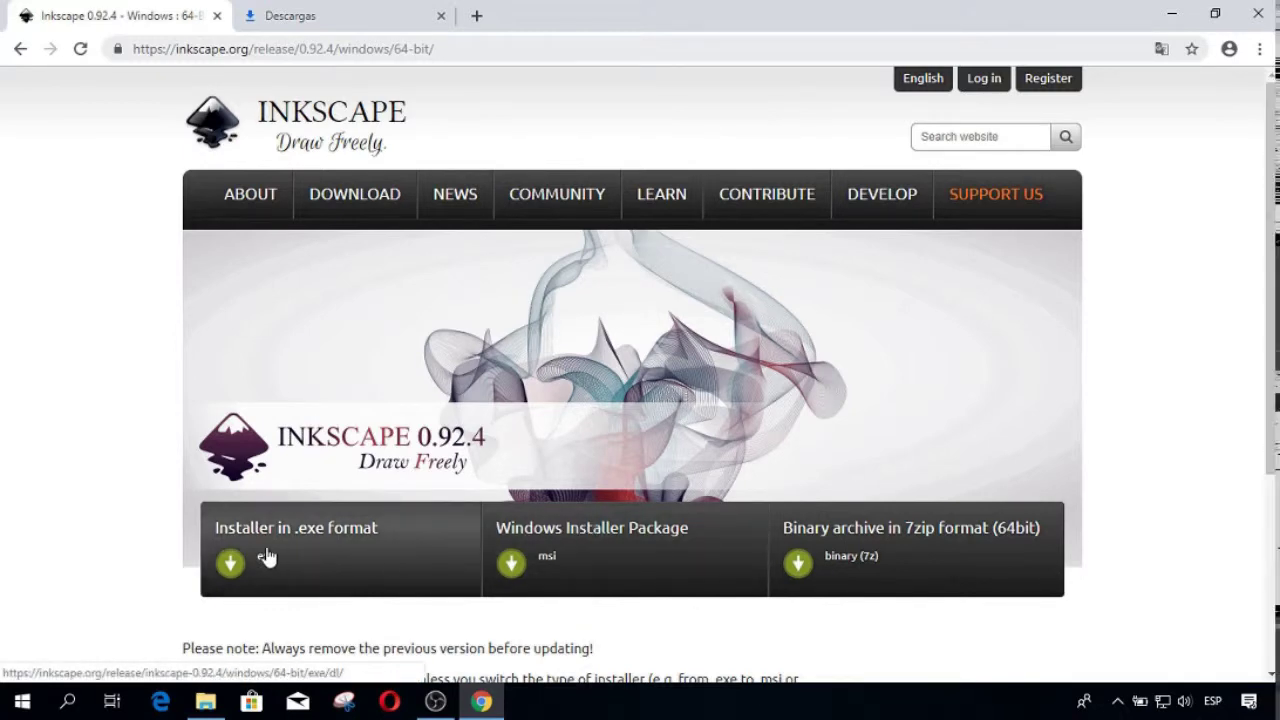
{"action": "scroll", "coordinate": [586, 545], "scroll_direction": "down", "scroll_amount": 1}
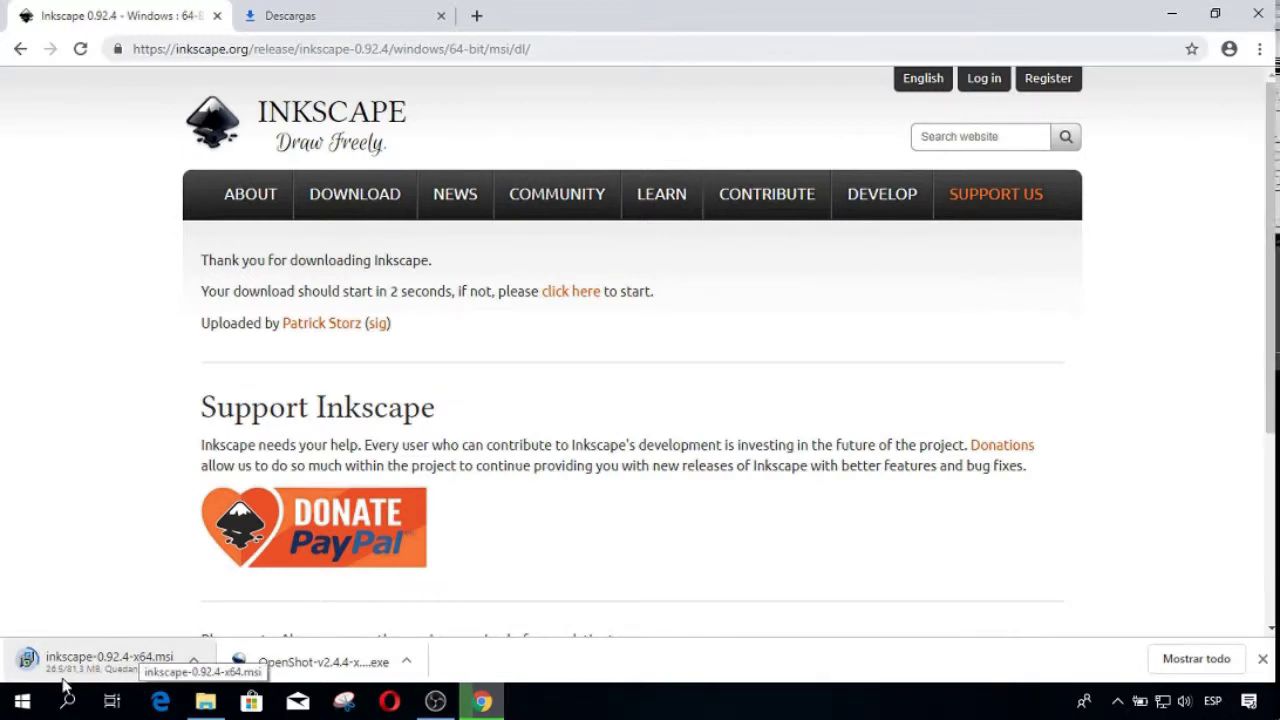
{"action": "left_click", "coordinate": [290, 15]}
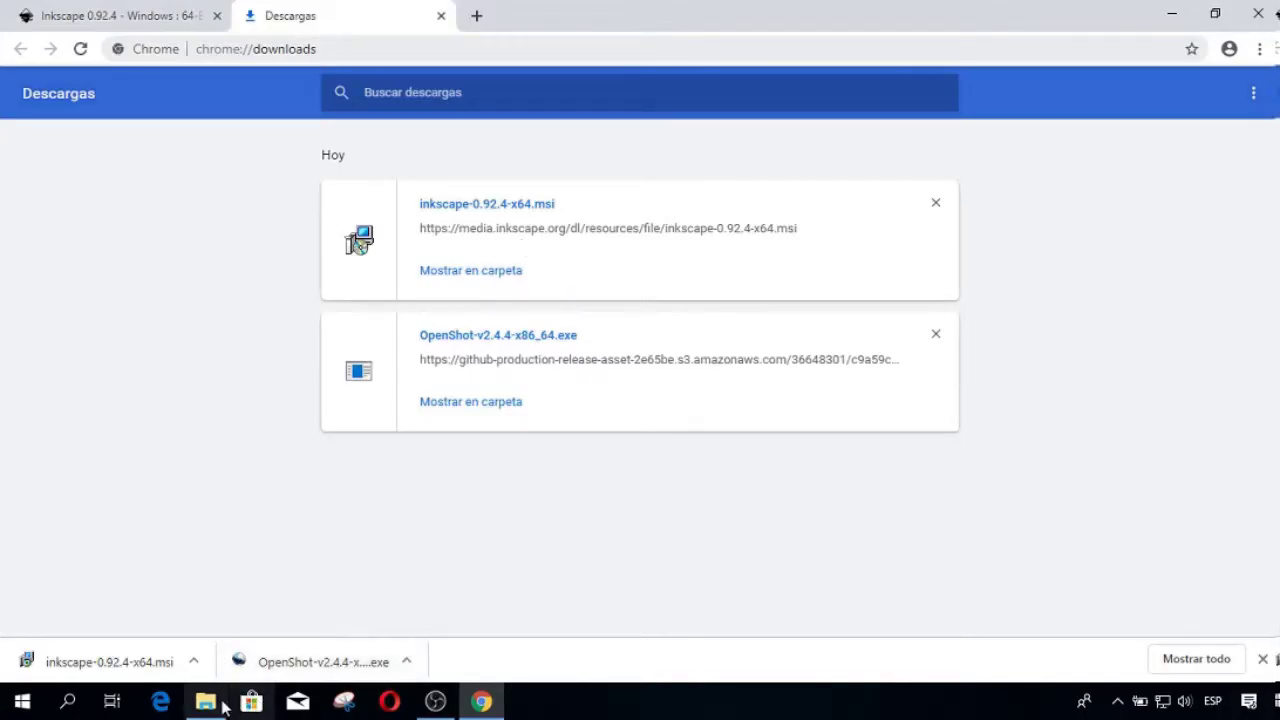
- Run inkscape-0.92.4-x64 from Descargas and complete setup with default options, accepting the license
{"action": "left_click", "coordinate": [205, 703]}
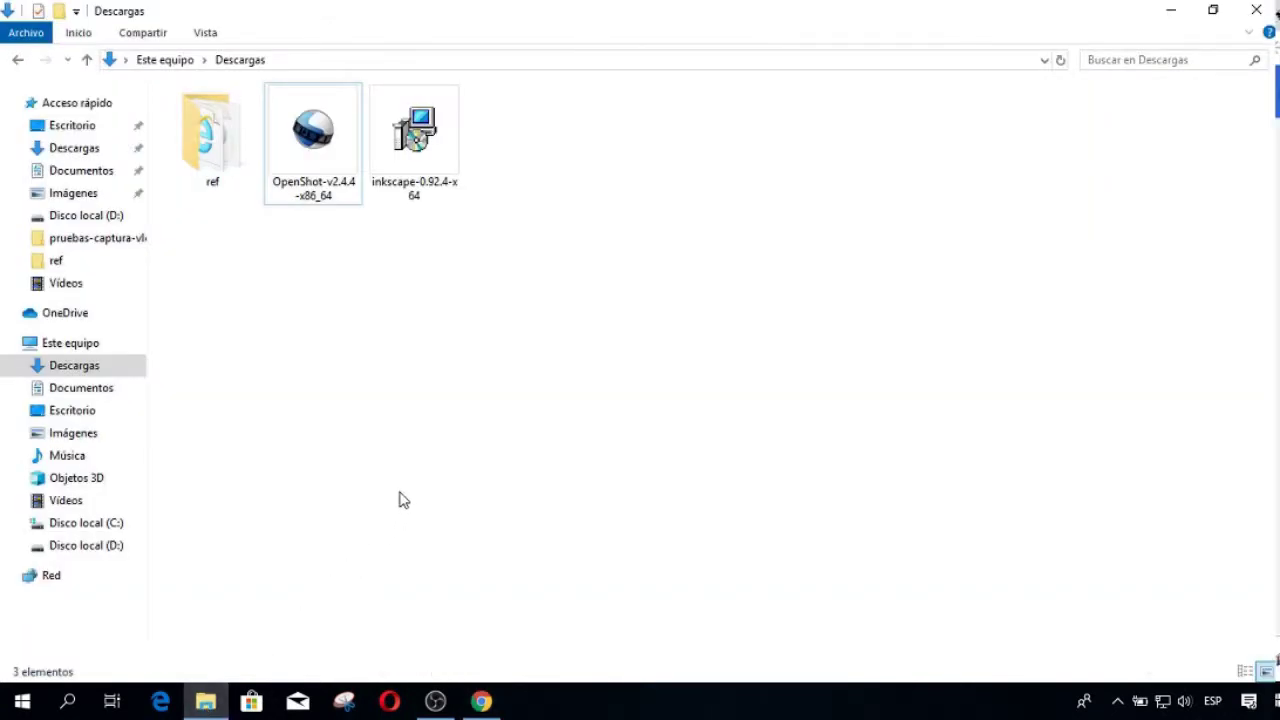
{"action": "double_click", "coordinate": [424, 133]}
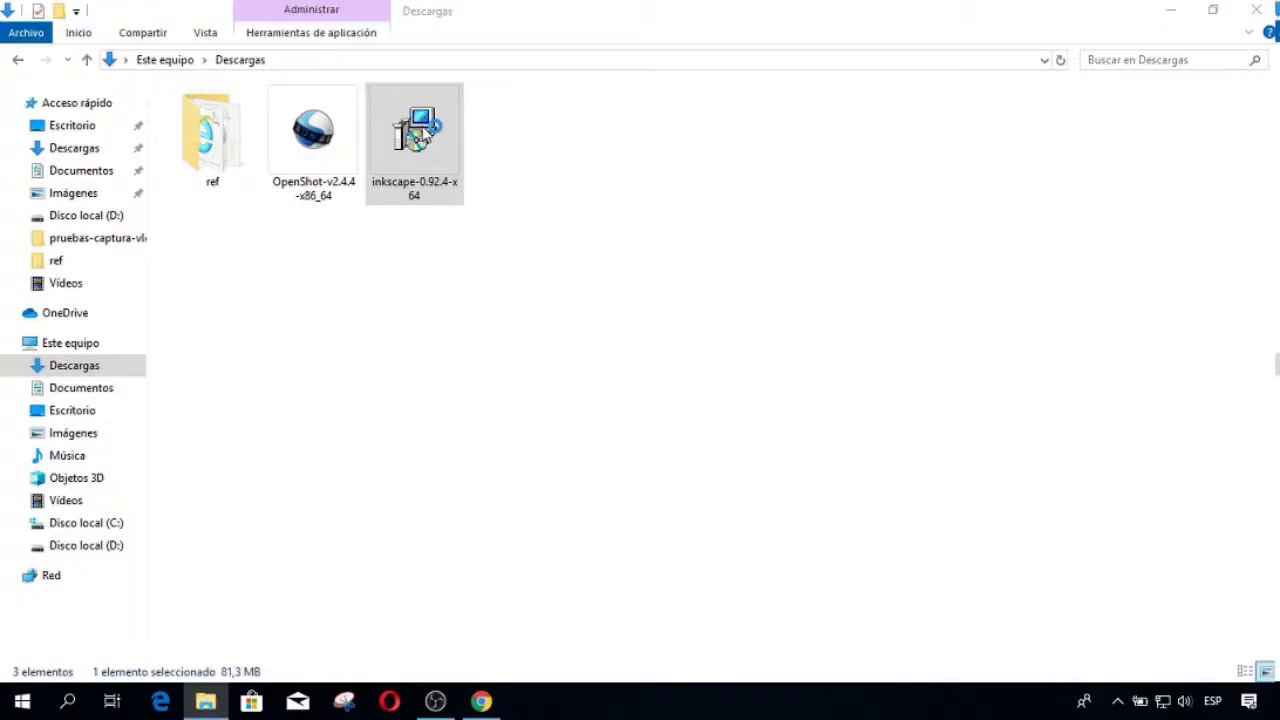
{"action": "left_click", "coordinate": [737, 496]}
{"action": "left_click", "coordinate": [530, 456]}
{"action": "left_click", "coordinate": [740, 498]}
{"action": "left_click", "coordinate": [522, 272]}
{"action": "left_click", "coordinate": [734, 496]}
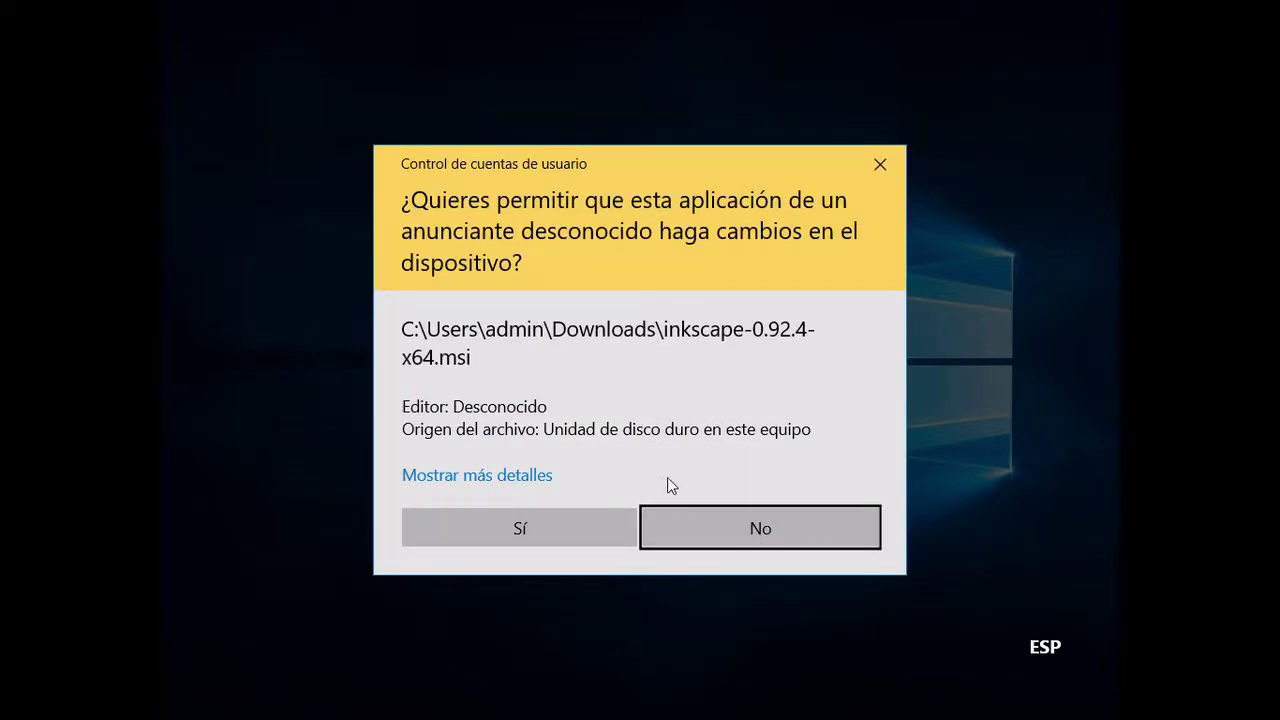
{"action": "left_click", "coordinate": [548, 525]}
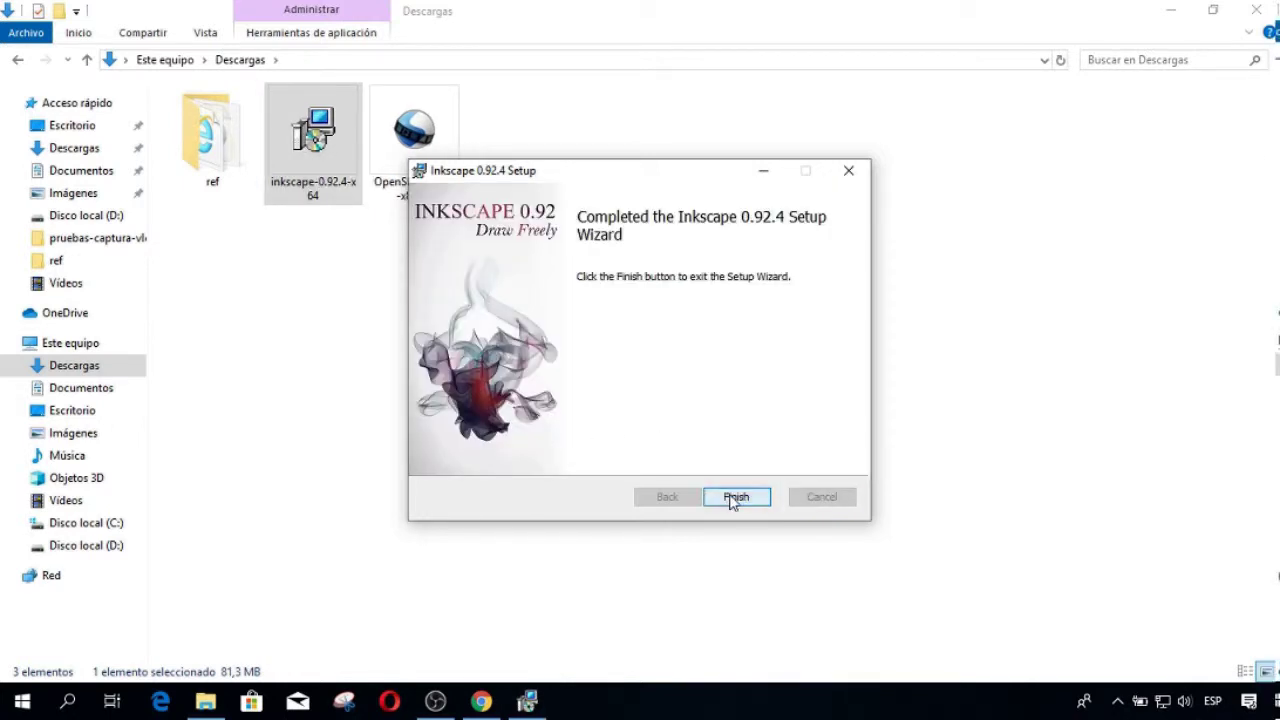
{"action": "left_click", "coordinate": [733, 498]}
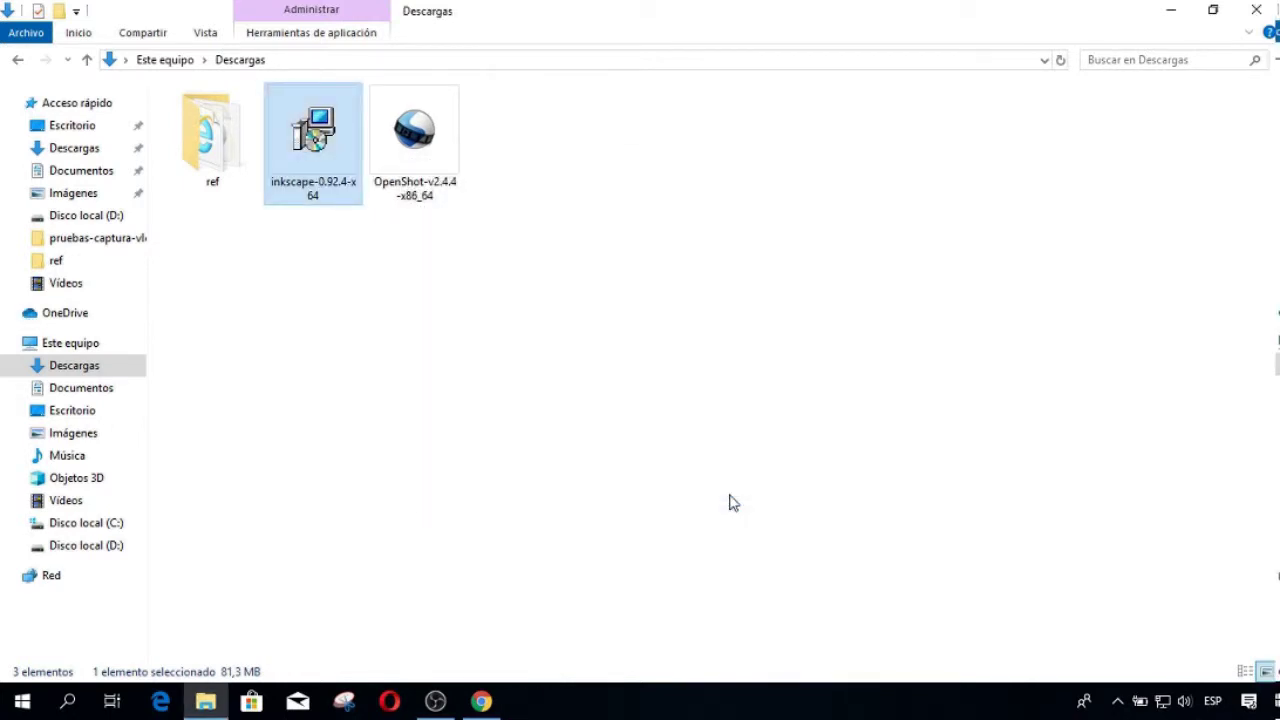
{"action": "left_click", "coordinate": [617, 383]}
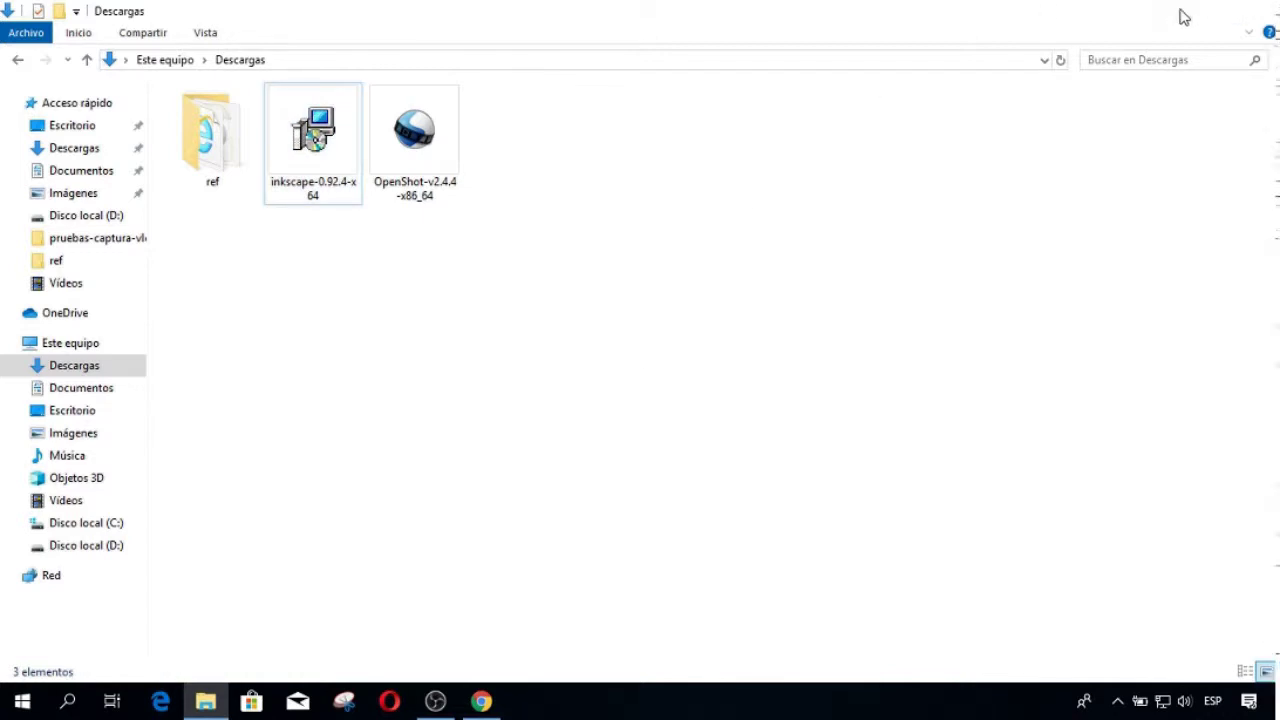
- Minimize File Explorer and Chrome, then launch Inkscape 0.92.4 from its desktop shortcut
{"action": "left_click", "coordinate": [1172, 12]}
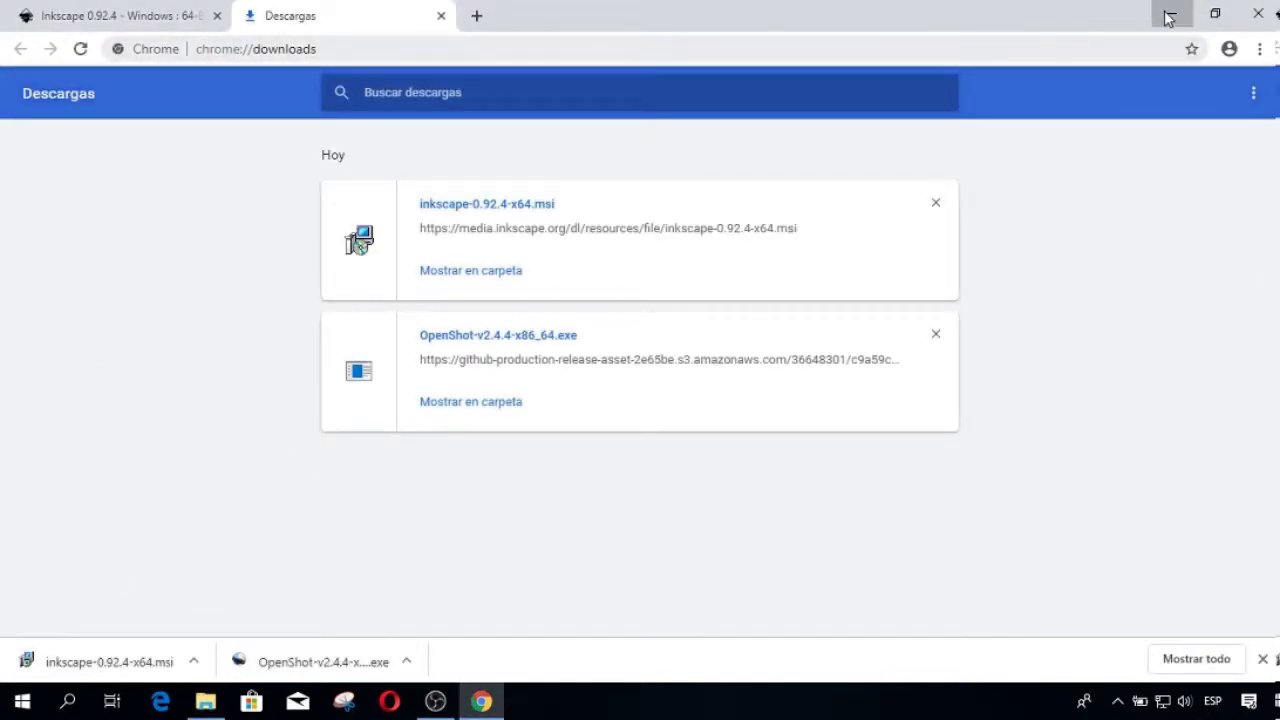
{"action": "left_click", "coordinate": [1168, 16]}
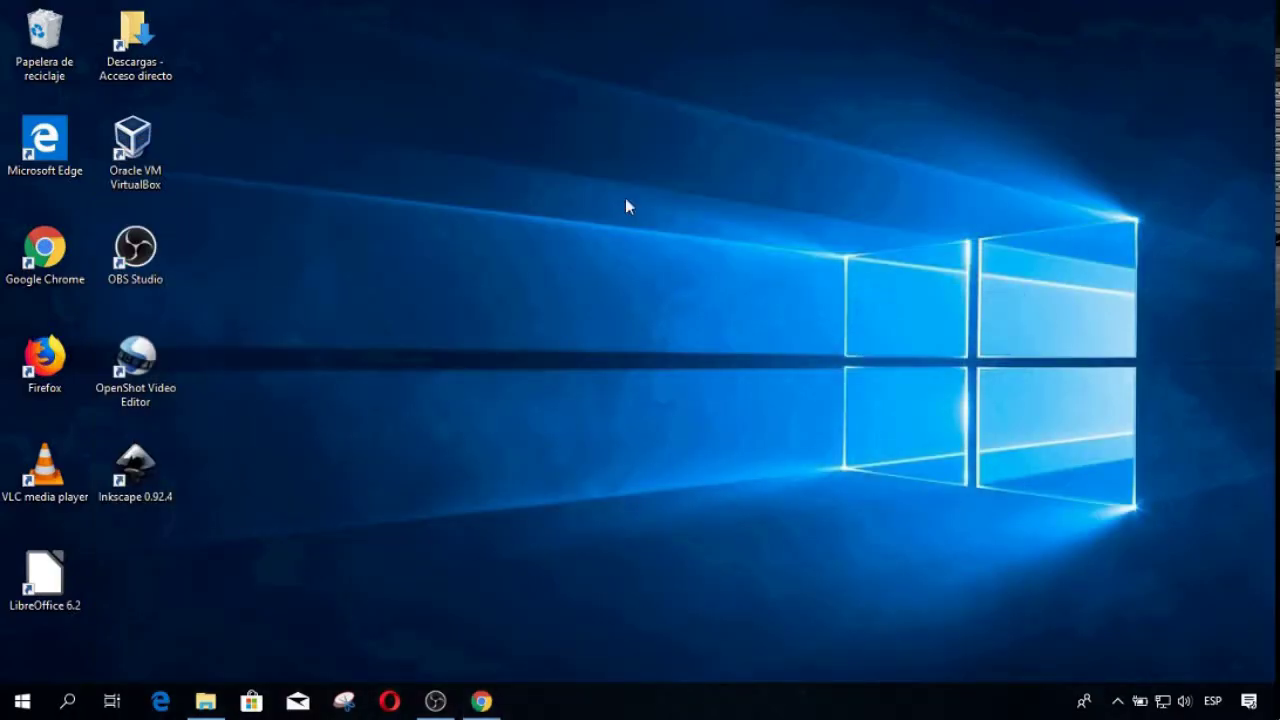
{"action": "double_click", "coordinate": [130, 462]}
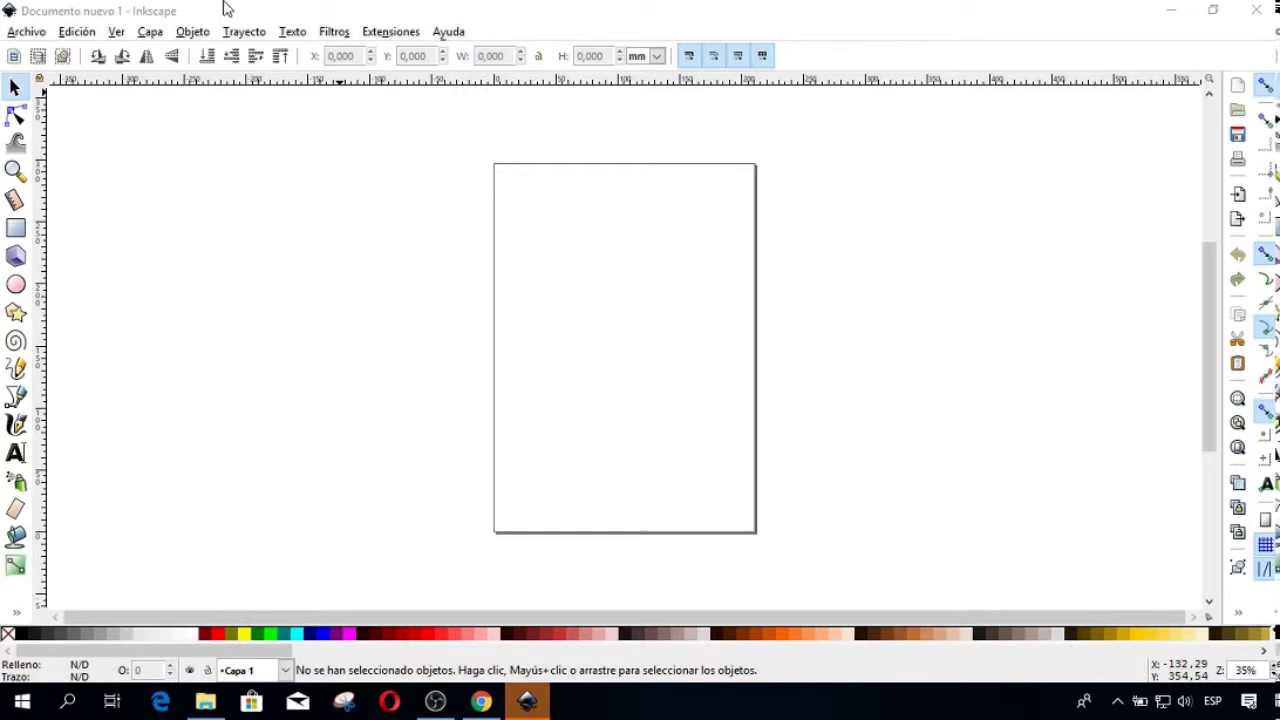
{"action": "left_click", "coordinate": [449, 33]}
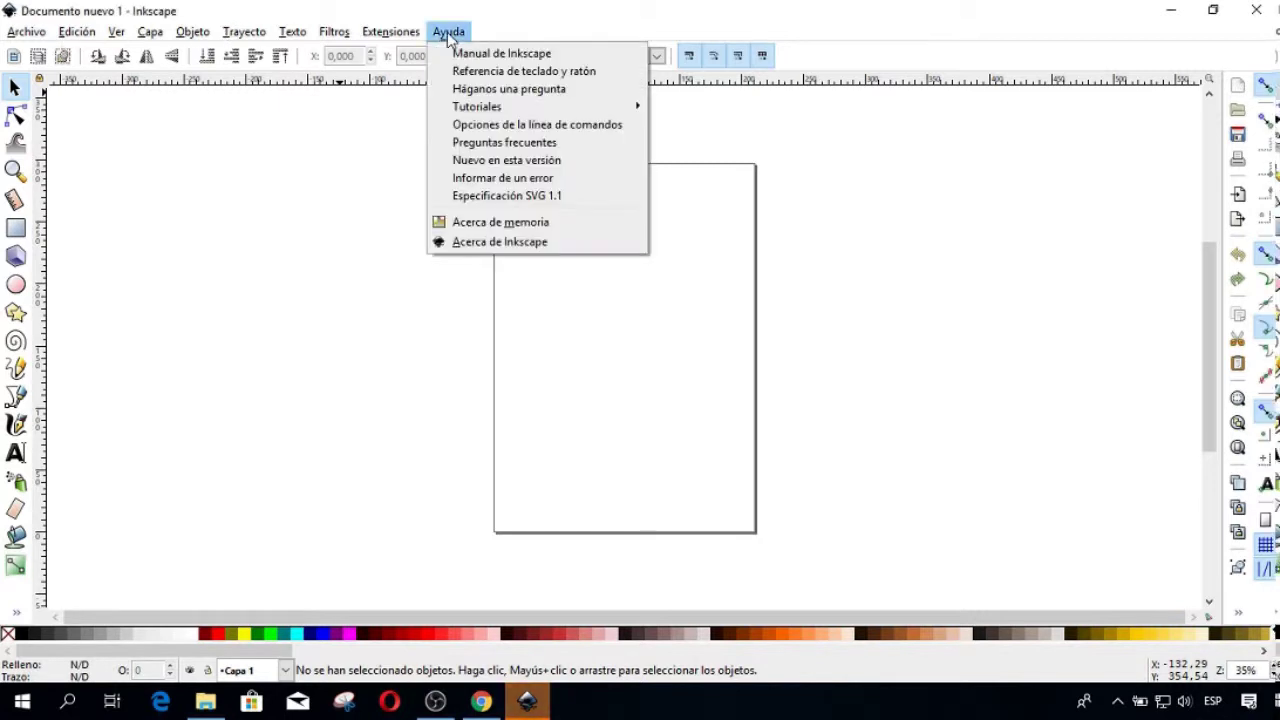
{"action": "left_click", "coordinate": [486, 246]}
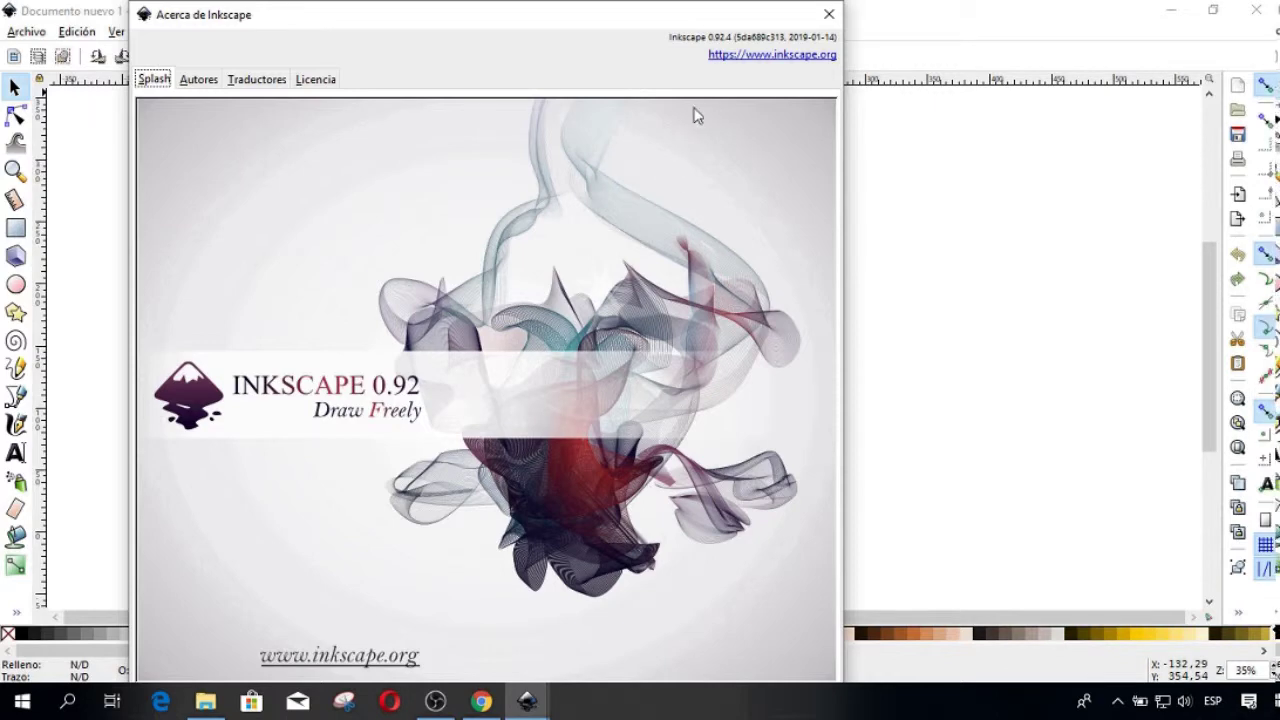
{"action": "left_click", "coordinate": [192, 80]}
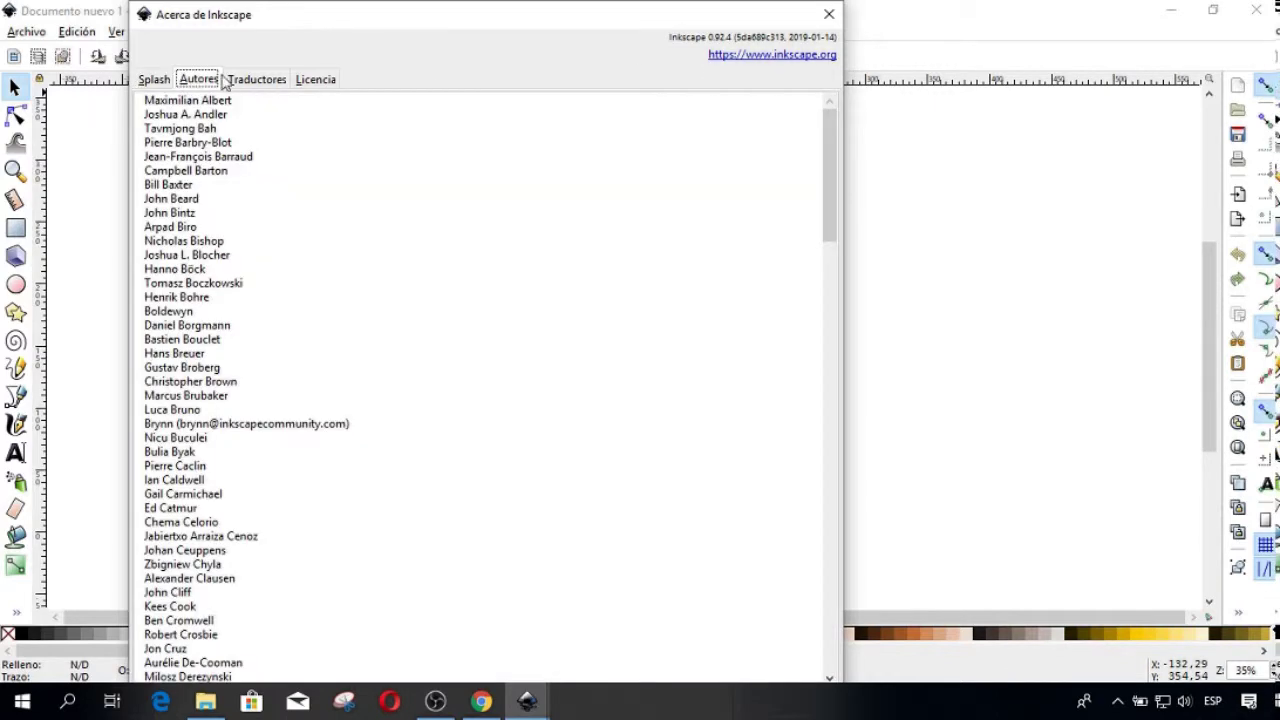
{"action": "left_click", "coordinate": [253, 80]}
{"action": "left_click", "coordinate": [309, 86]}
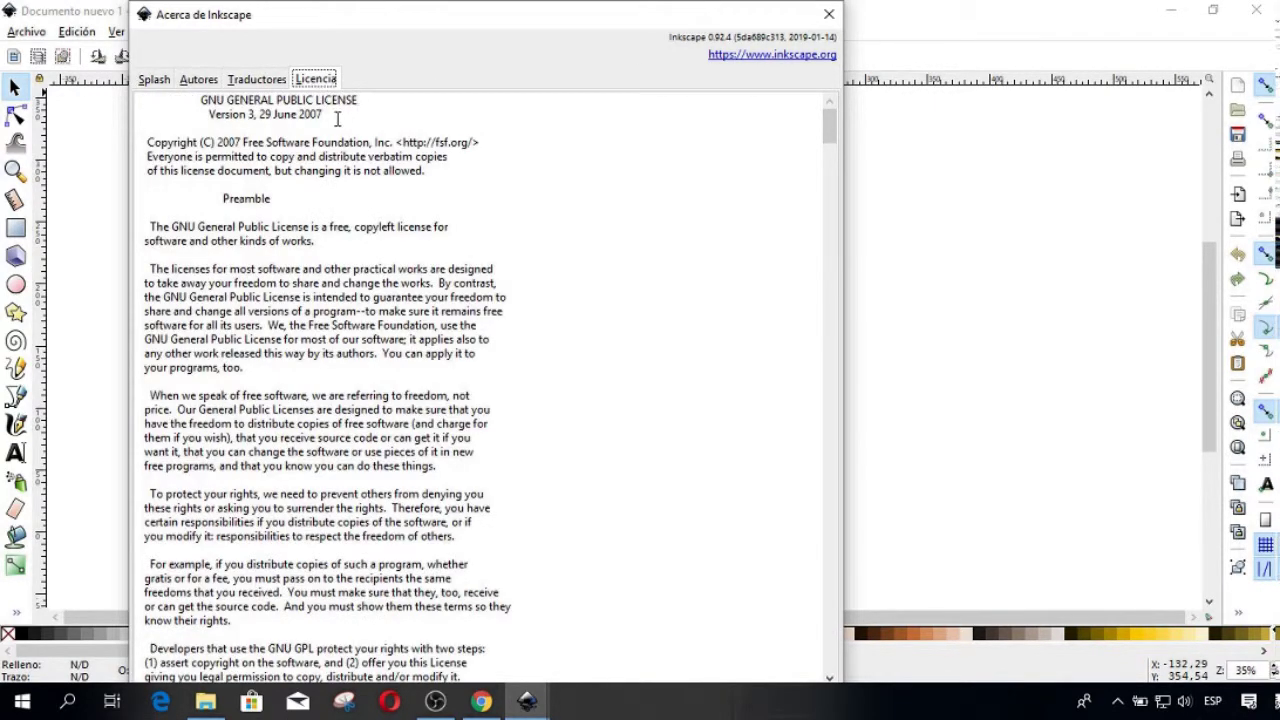
{"action": "left_click", "coordinate": [831, 16]}
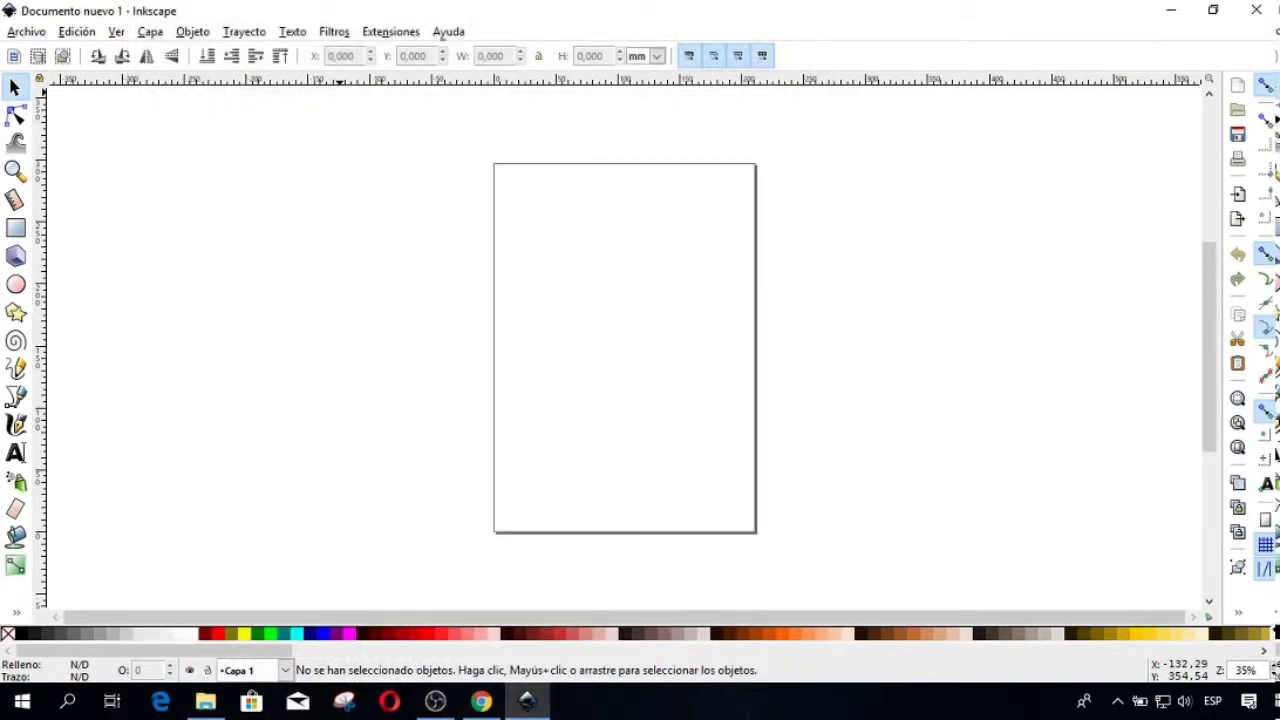
{"action": "left_click", "coordinate": [1262, 12]}
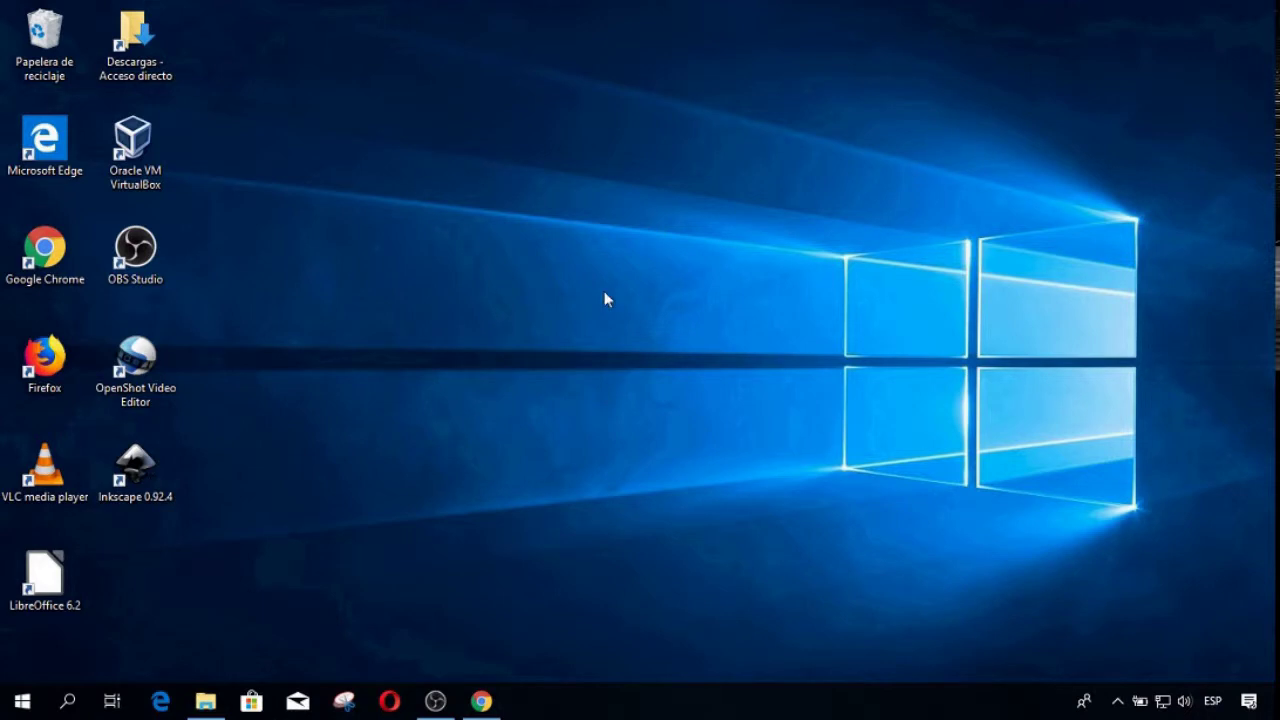
- Launch OpenShot and reopen Video-editado-1.osp from recent projects, showing Pista 2 and Pista 1
{"action": "double_click", "coordinate": [148, 365]}
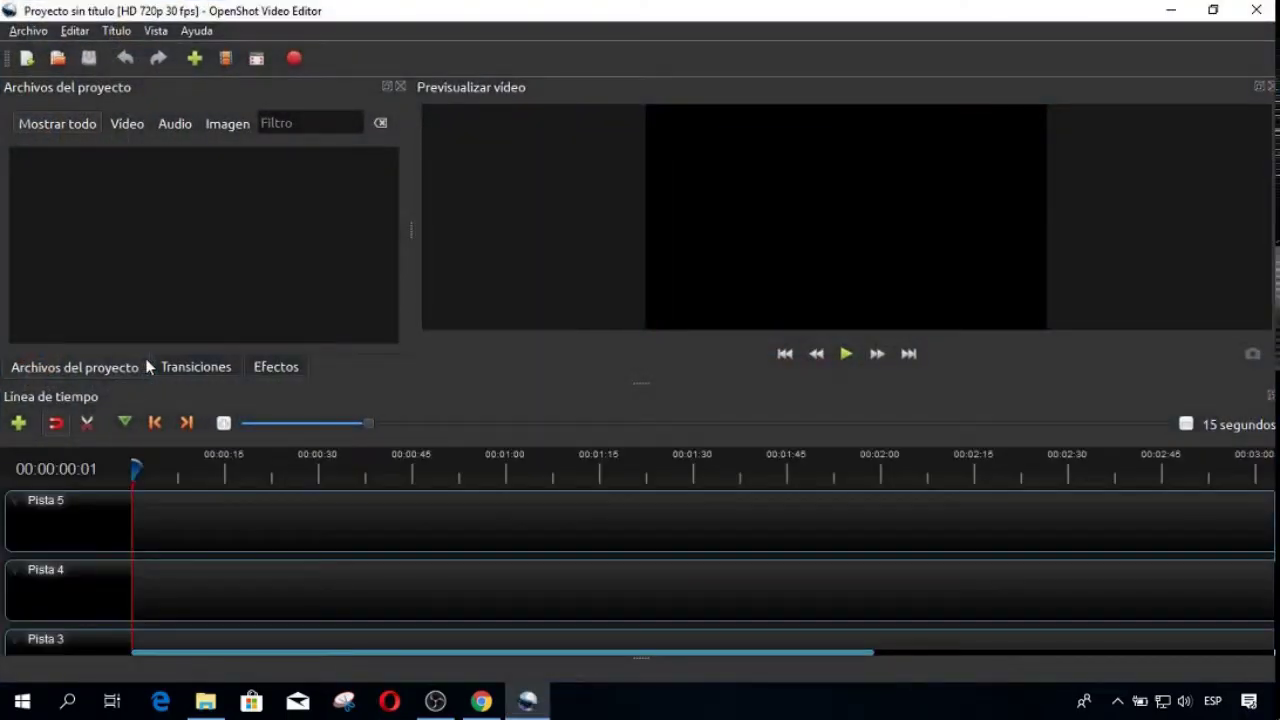
{"action": "left_click", "coordinate": [30, 32]}
{"action": "mouse_move", "coordinate": [69, 94]}
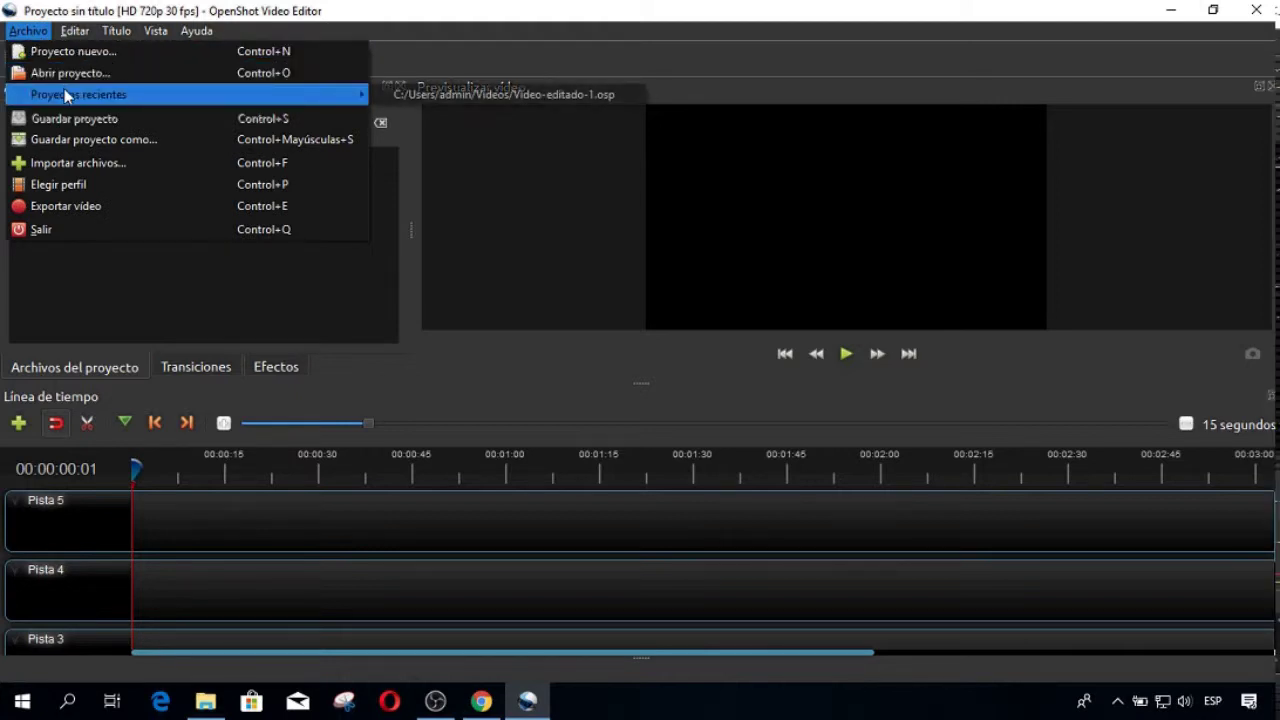
{"action": "left_click", "coordinate": [461, 94]}
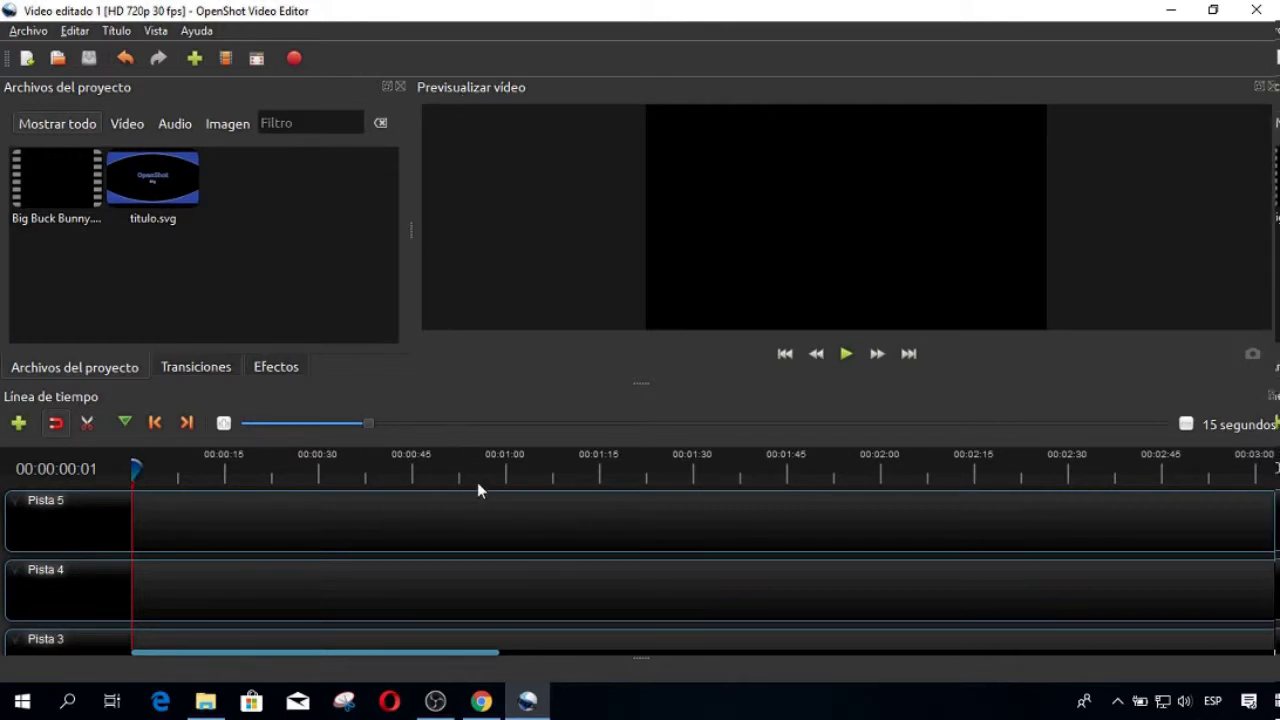
{"action": "scroll", "coordinate": [570, 560], "scroll_direction": "down", "scroll_amount": 3}
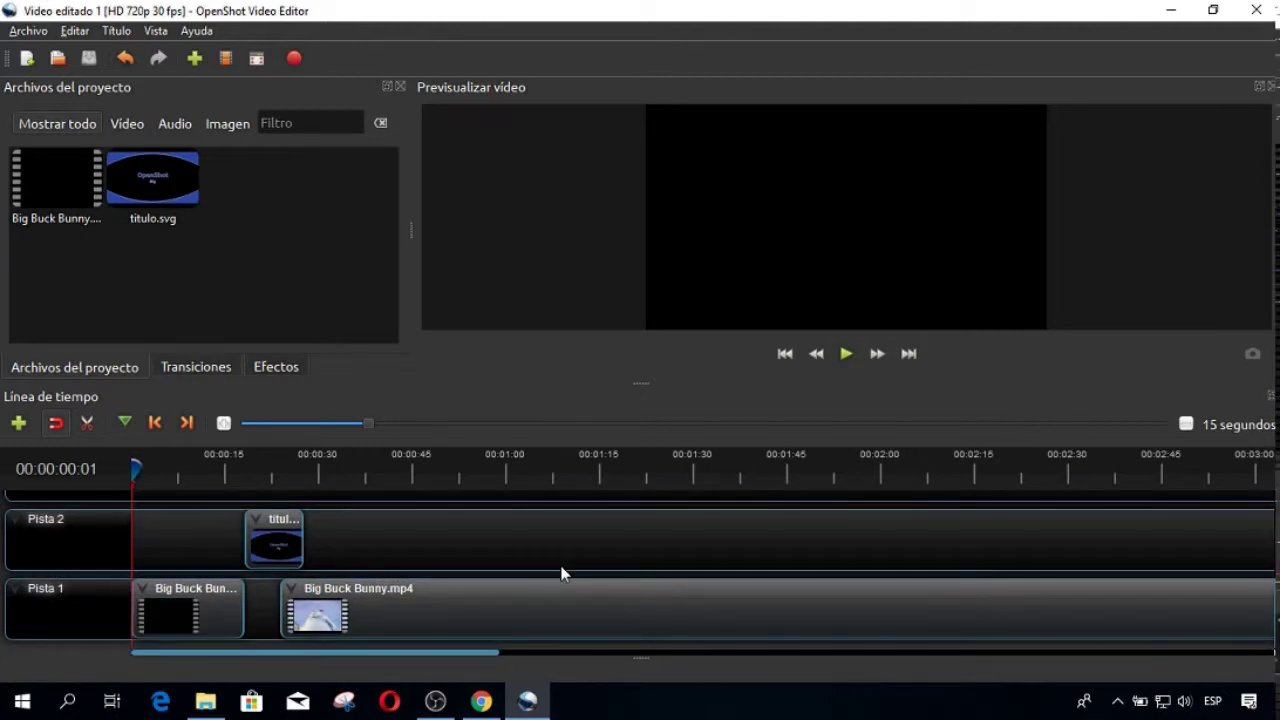
{"action": "left_click", "coordinate": [287, 540]}
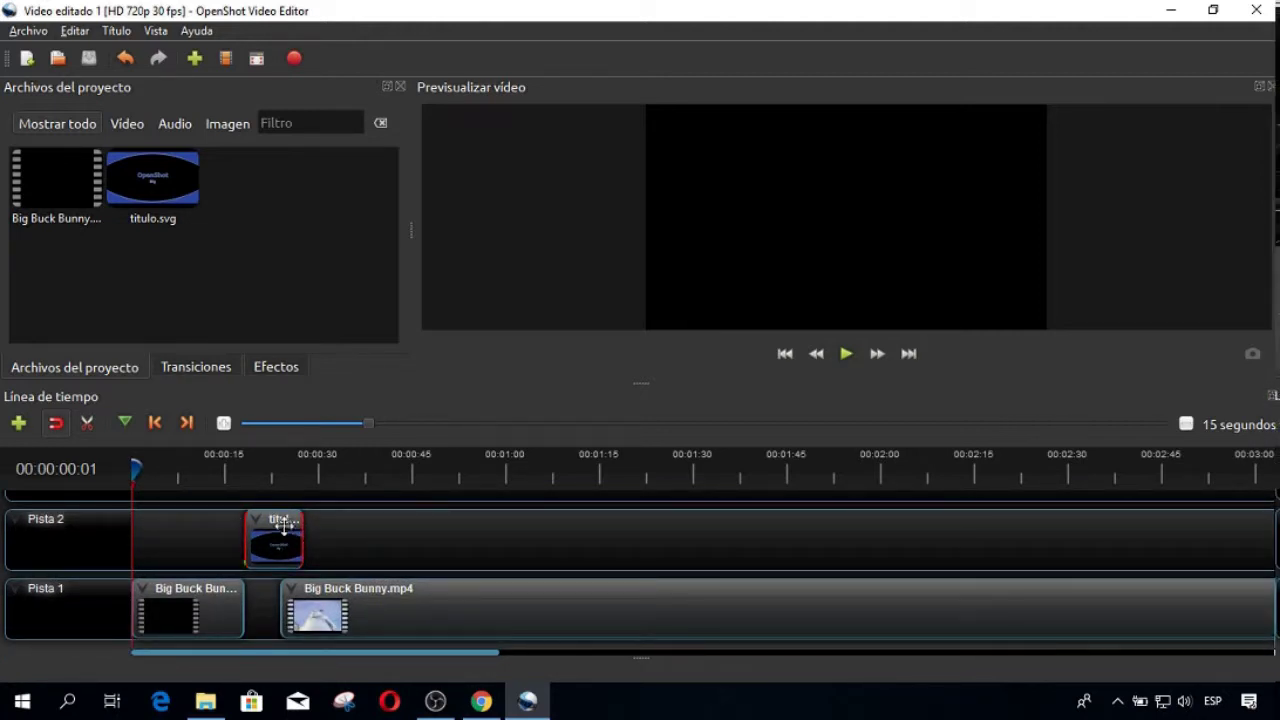
{"action": "left_click", "coordinate": [163, 205]}
{"action": "right_click", "coordinate": [164, 186]}
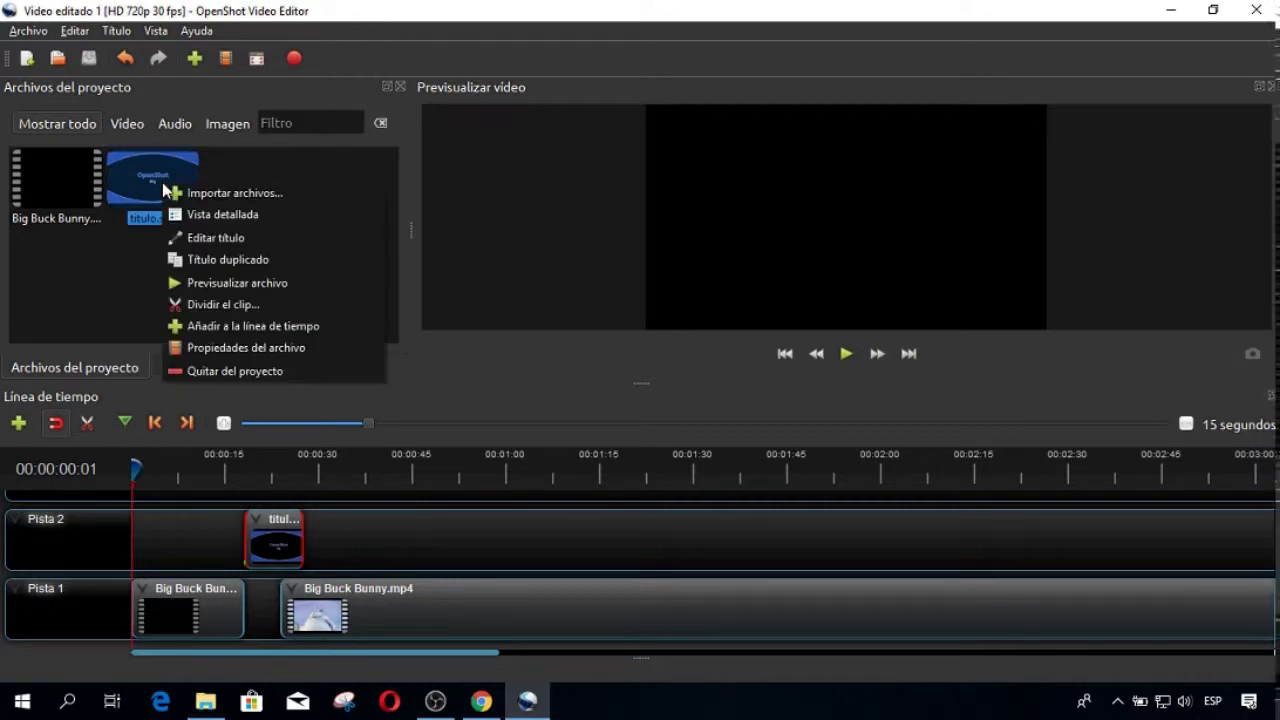
{"action": "left_click", "coordinate": [229, 245]}
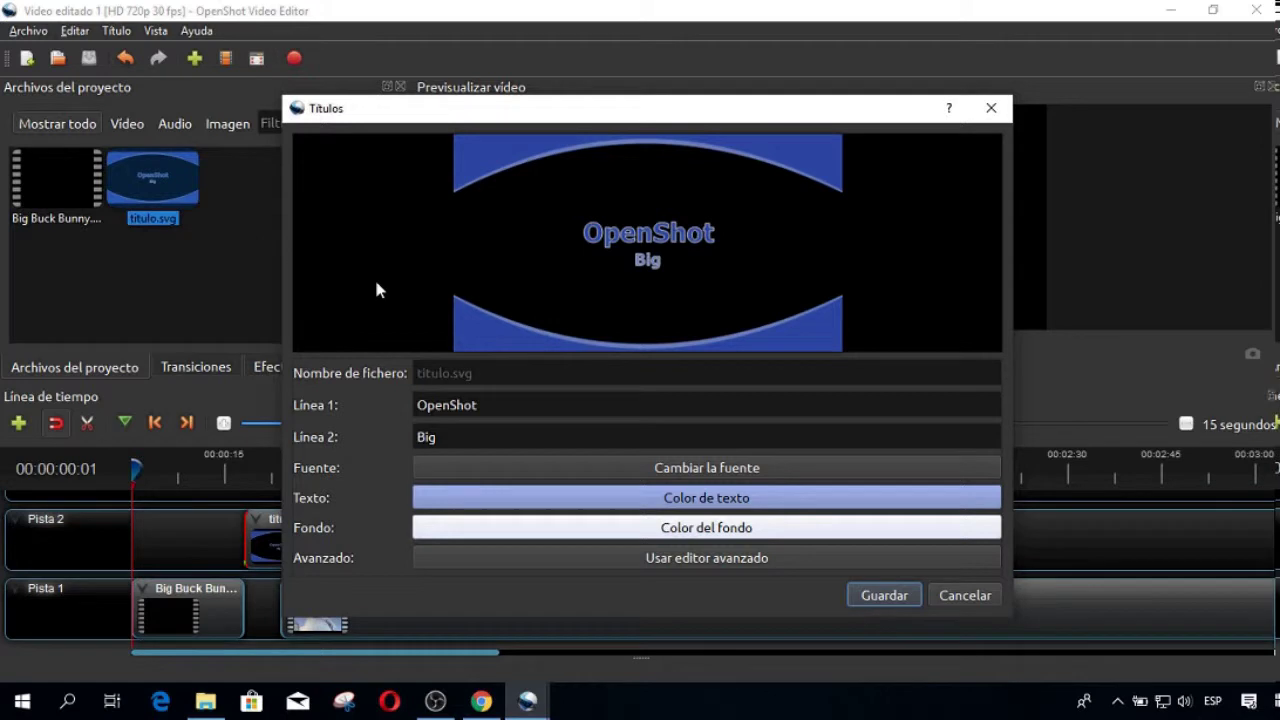
{"action": "left_click", "coordinate": [659, 558]}
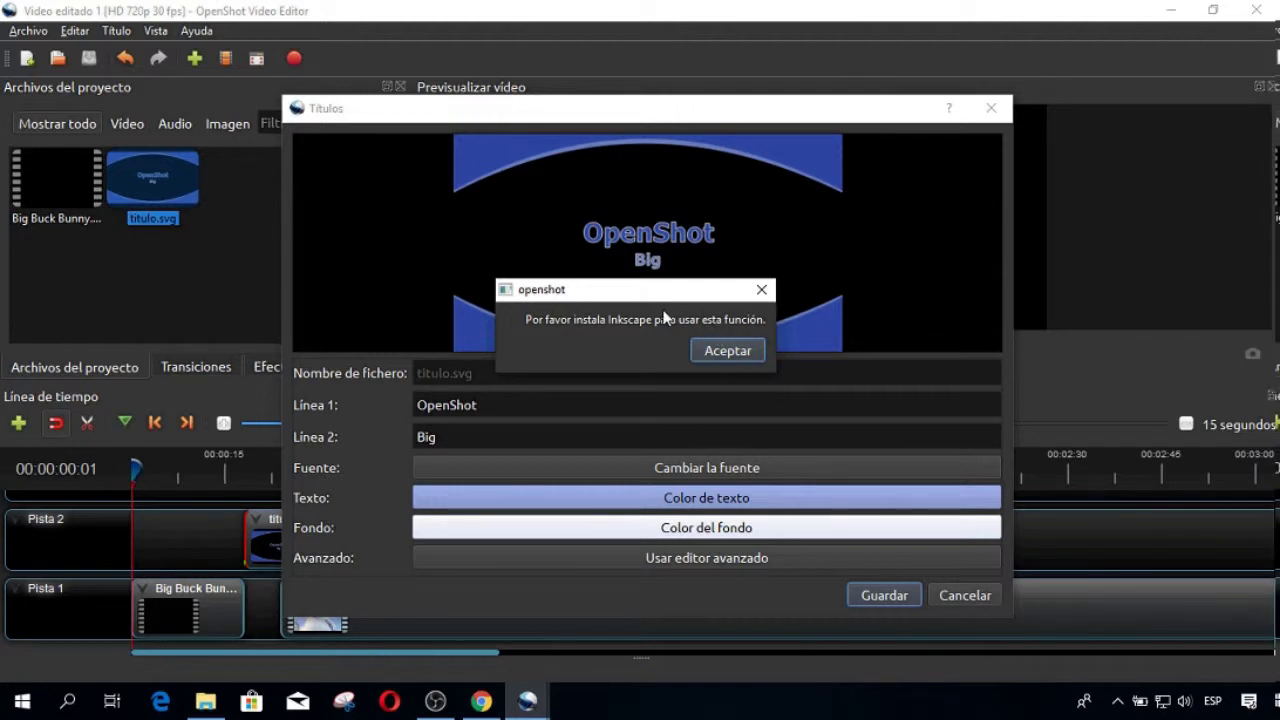
{"action": "left_click", "coordinate": [720, 349]}
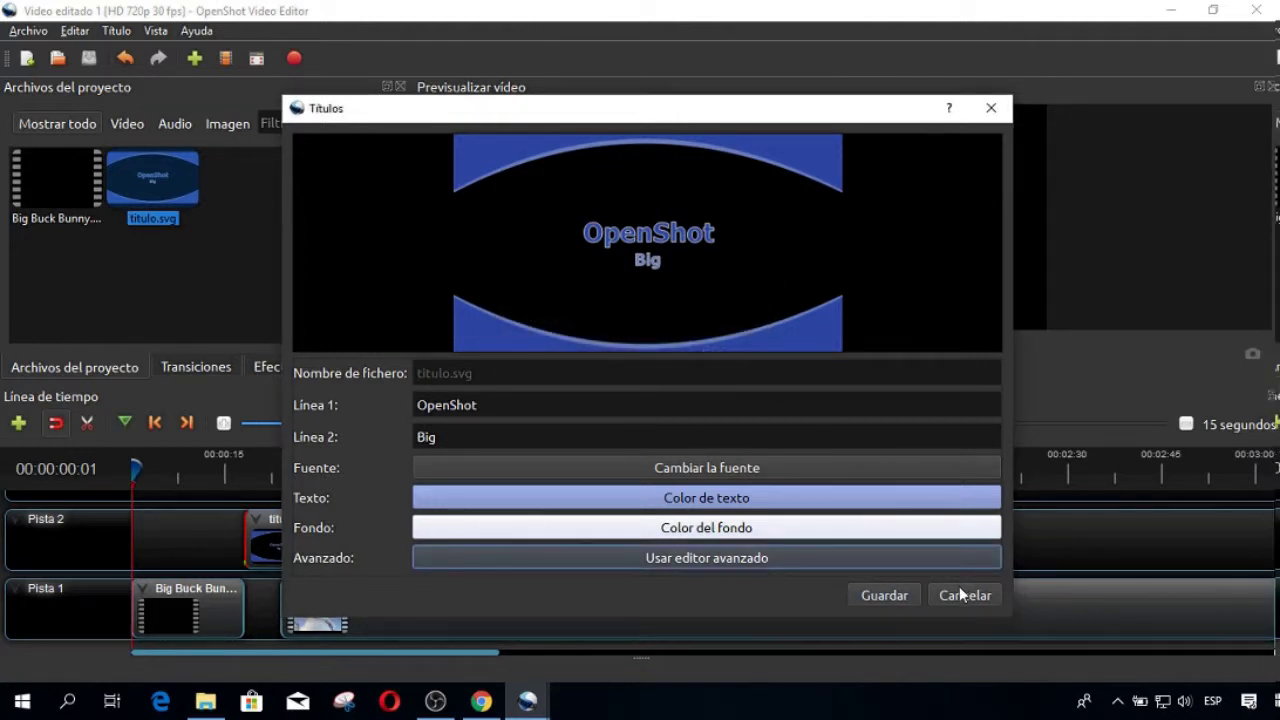
{"action": "left_click", "coordinate": [963, 594]}
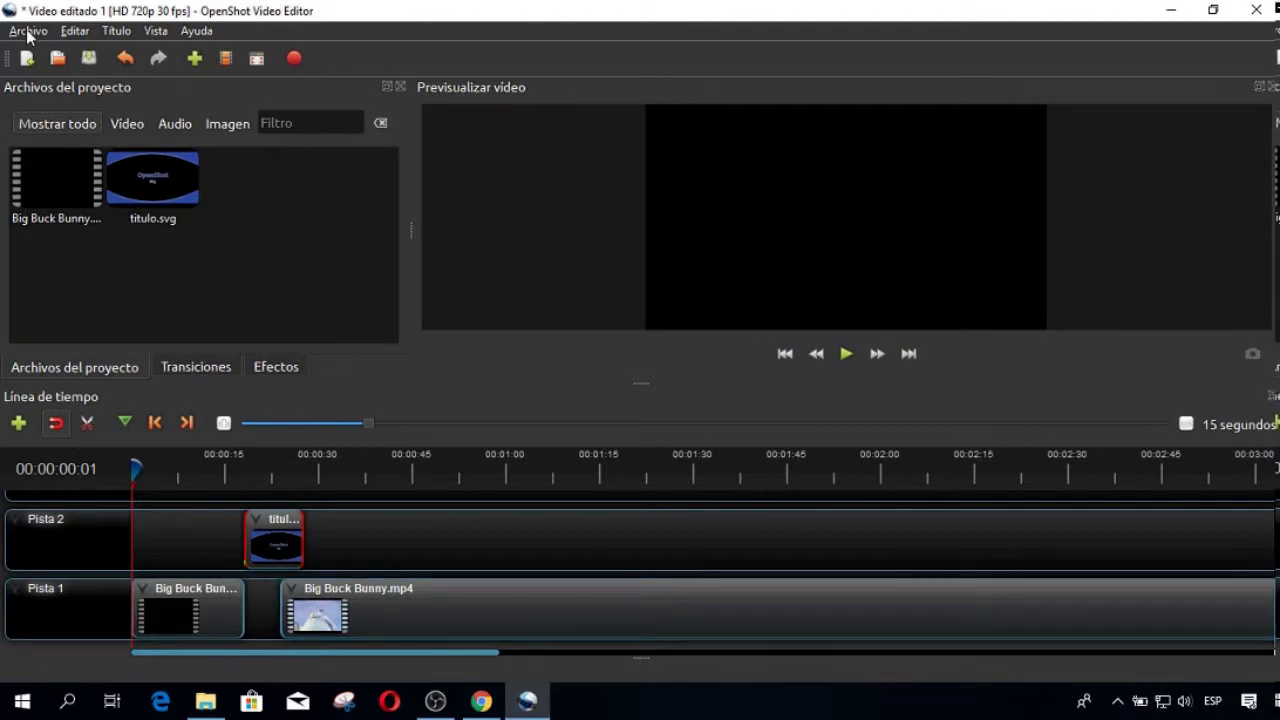
- In Preferences, browse for the advanced title editor into Archivos de programa/Inkscape
{"action": "left_click", "coordinate": [28, 33]}
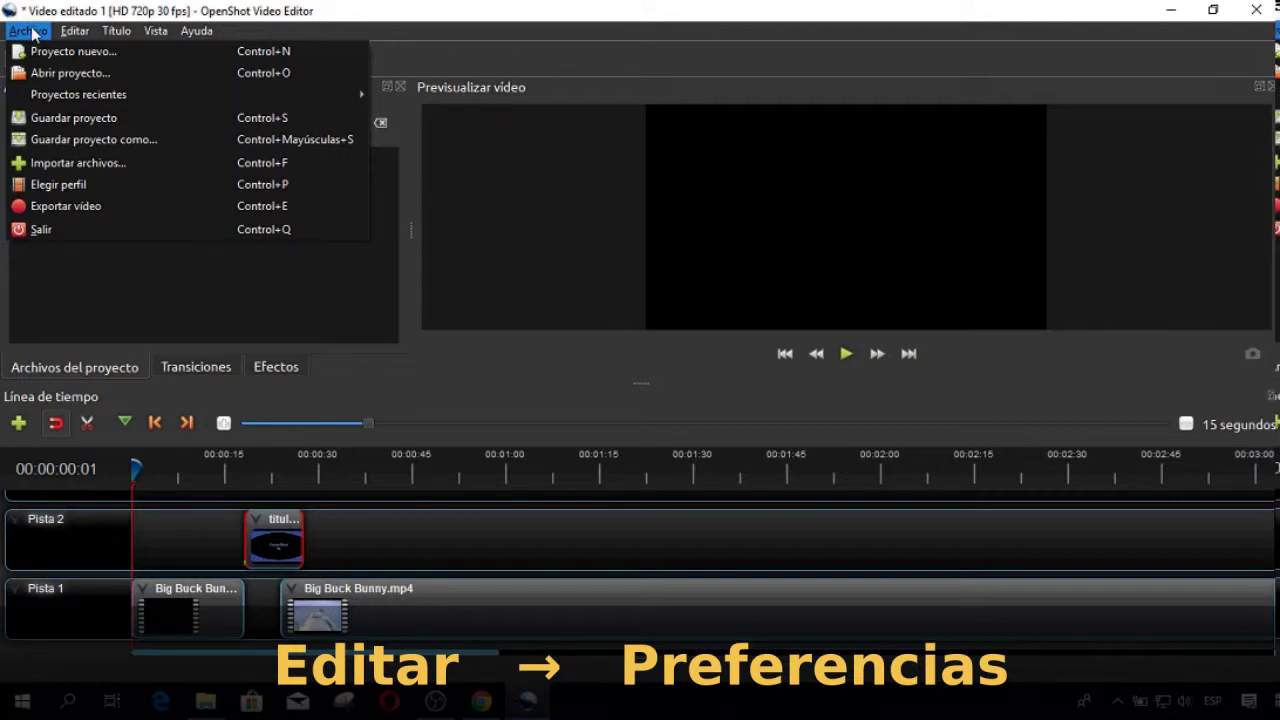
{"action": "mouse_move", "coordinate": [73, 33]}
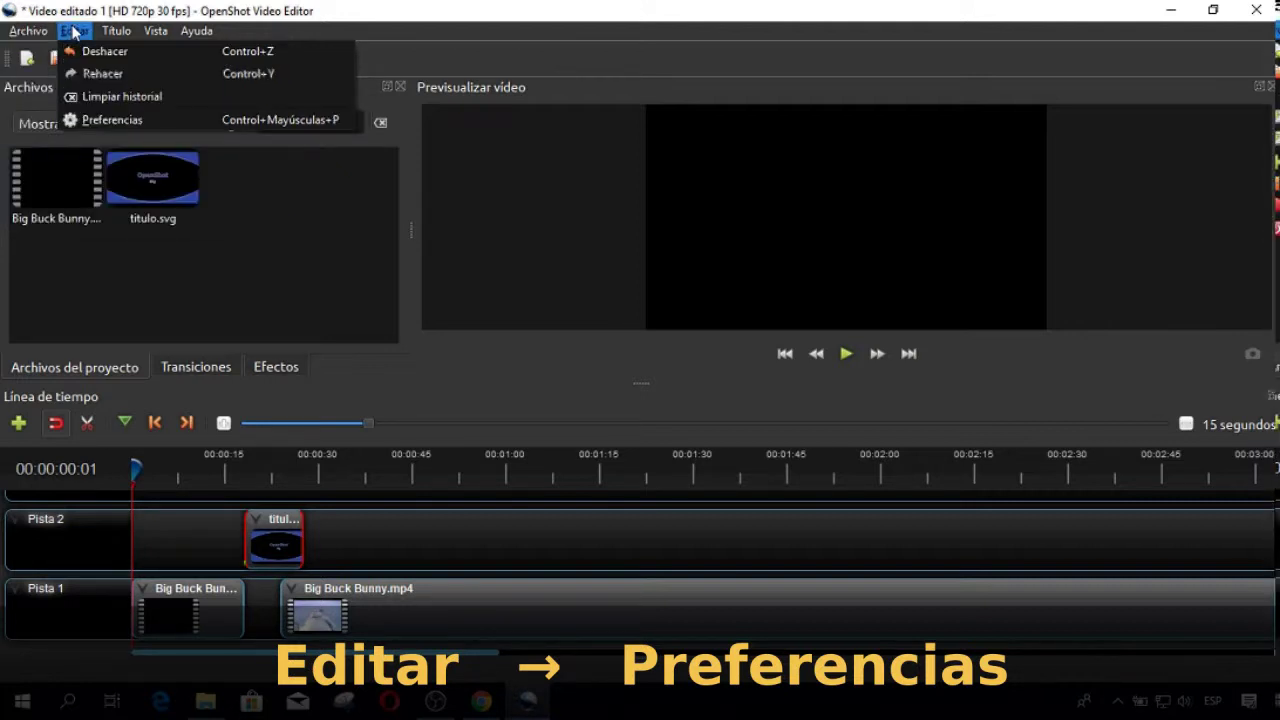
{"action": "left_click", "coordinate": [101, 121]}
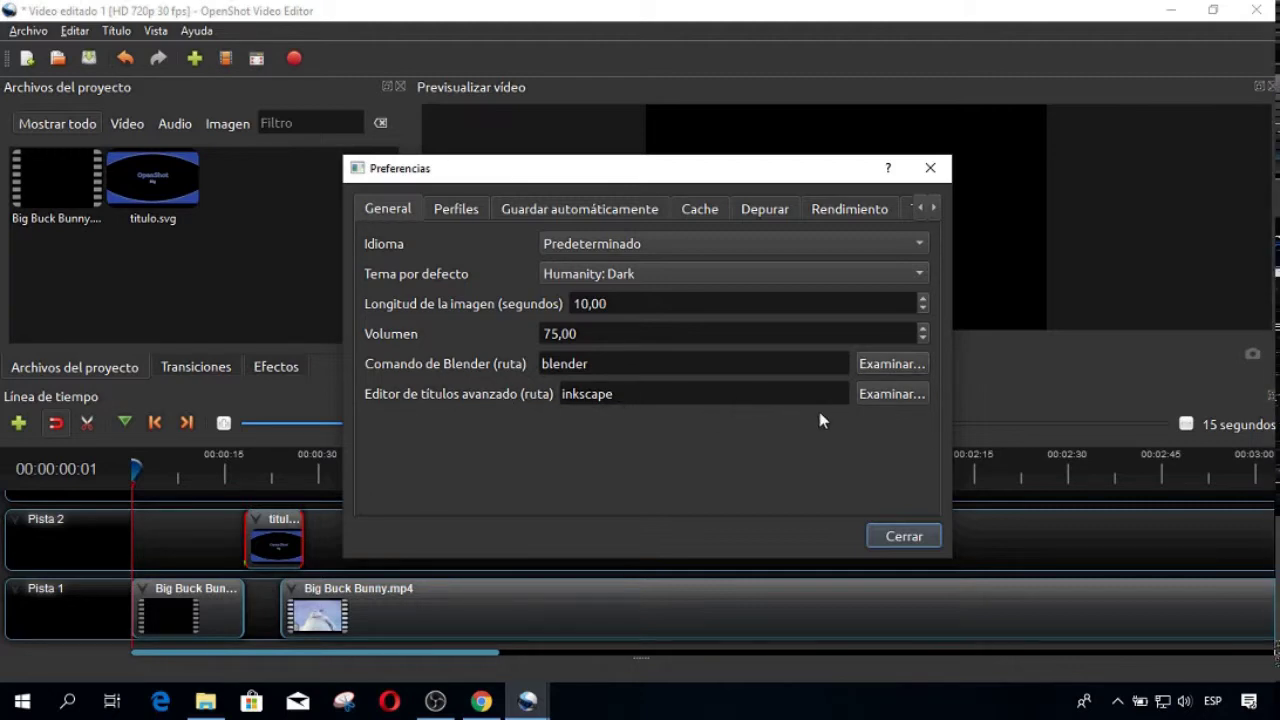
{"action": "left_click", "coordinate": [888, 396]}
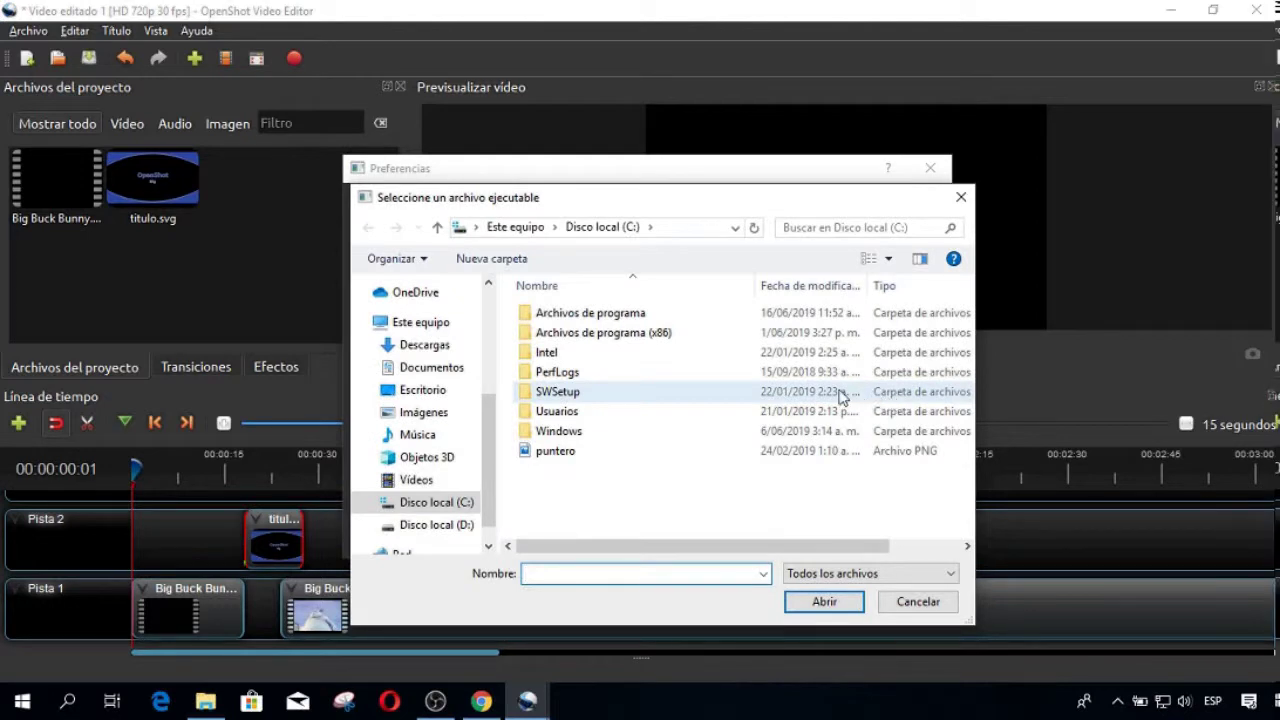
{"action": "double_click", "coordinate": [641, 316]}
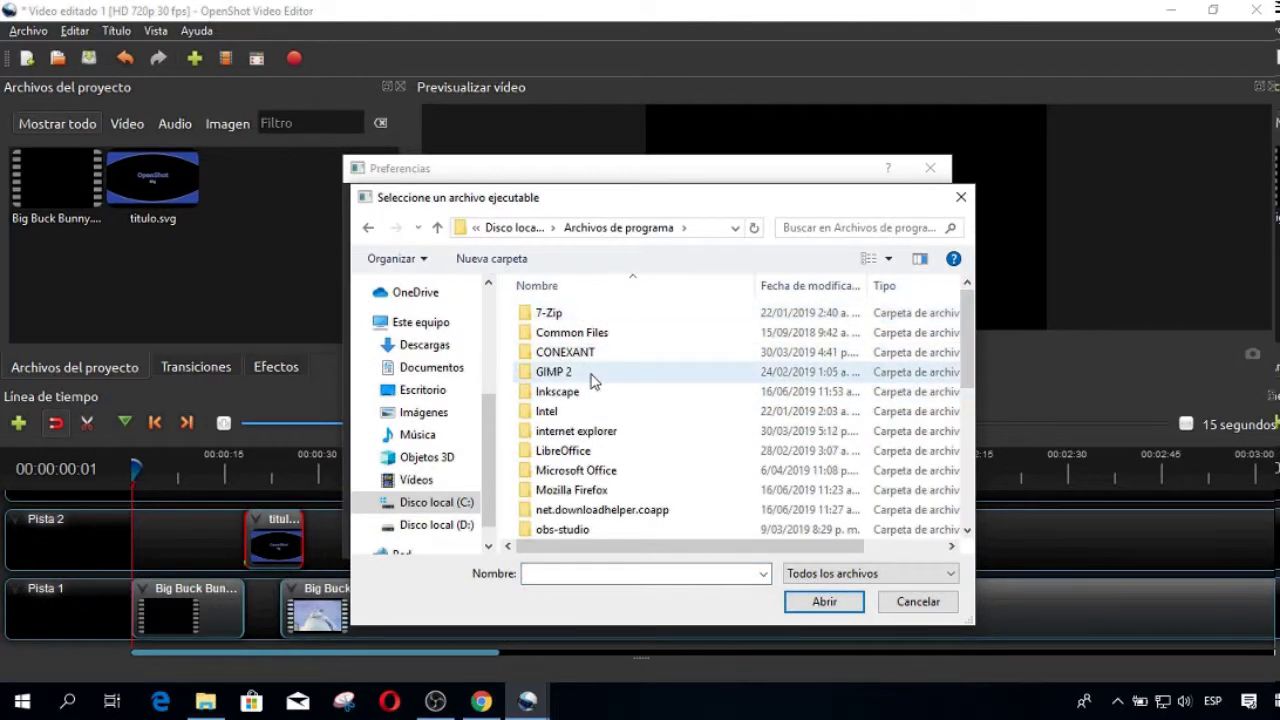
{"action": "double_click", "coordinate": [565, 395]}
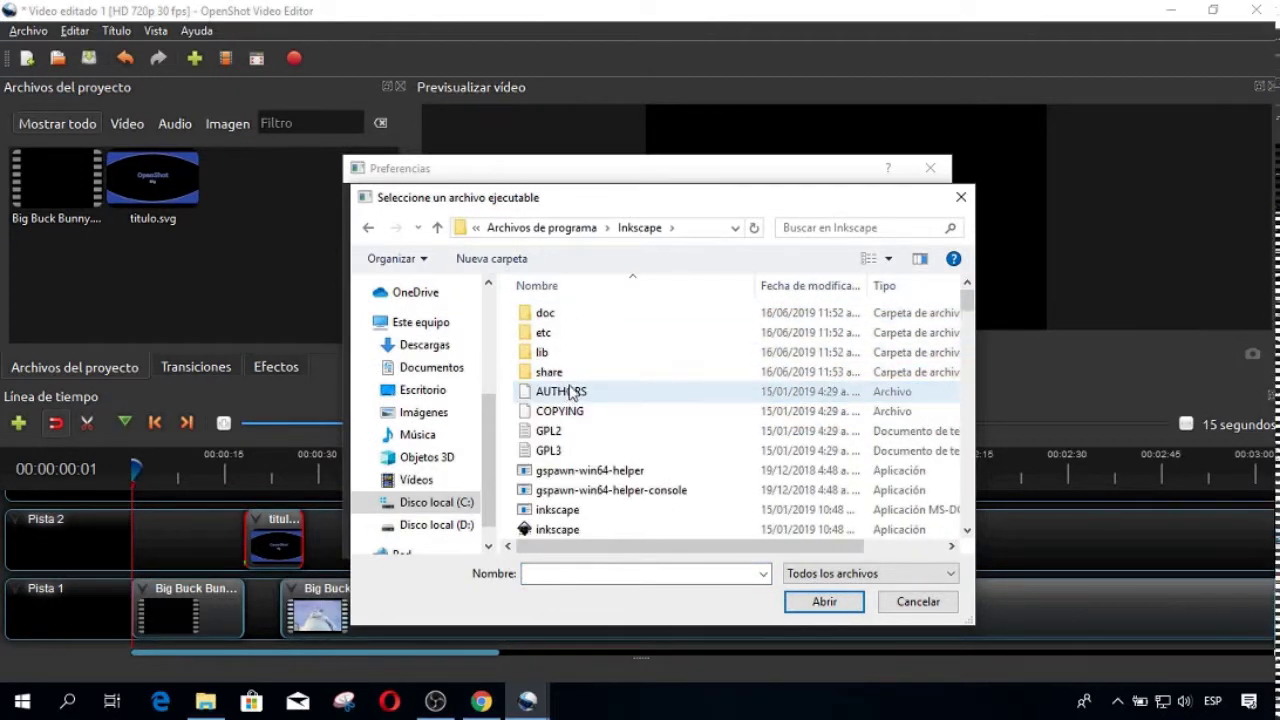
- Set inkscape.exe as the advanced title editor and close Preferences
{"action": "scroll", "coordinate": [570, 392], "scroll_direction": "down", "scroll_amount": 1}
{"action": "scroll", "coordinate": [570, 392], "scroll_direction": "down", "scroll_amount": 1}
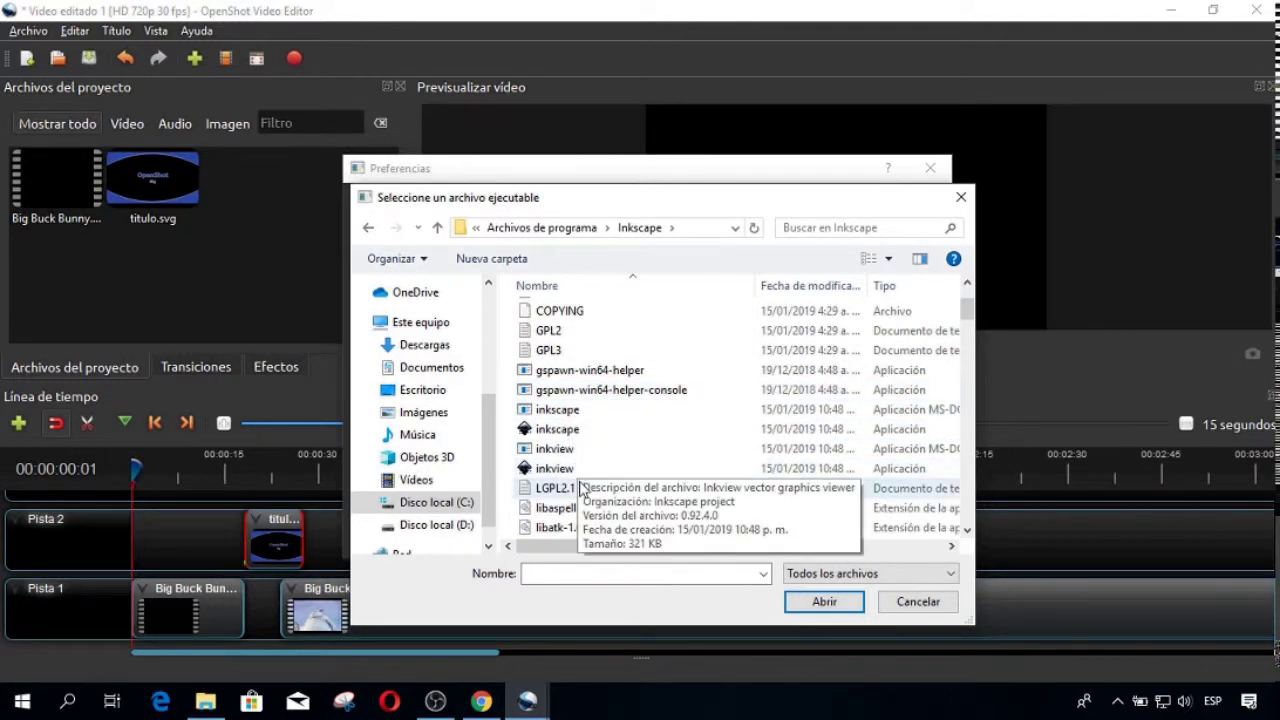
{"action": "mouse_move", "coordinate": [573, 430]}
{"action": "left_click", "coordinate": [573, 430]}
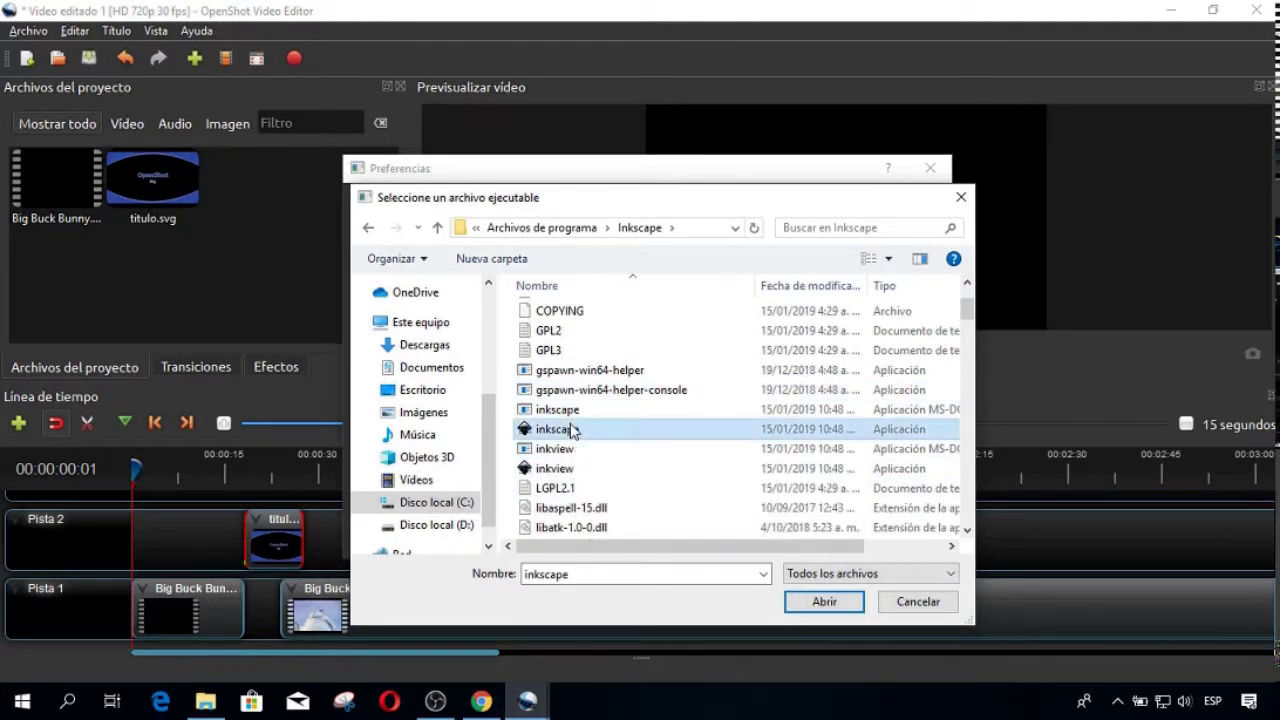
{"action": "left_click", "coordinate": [822, 601]}
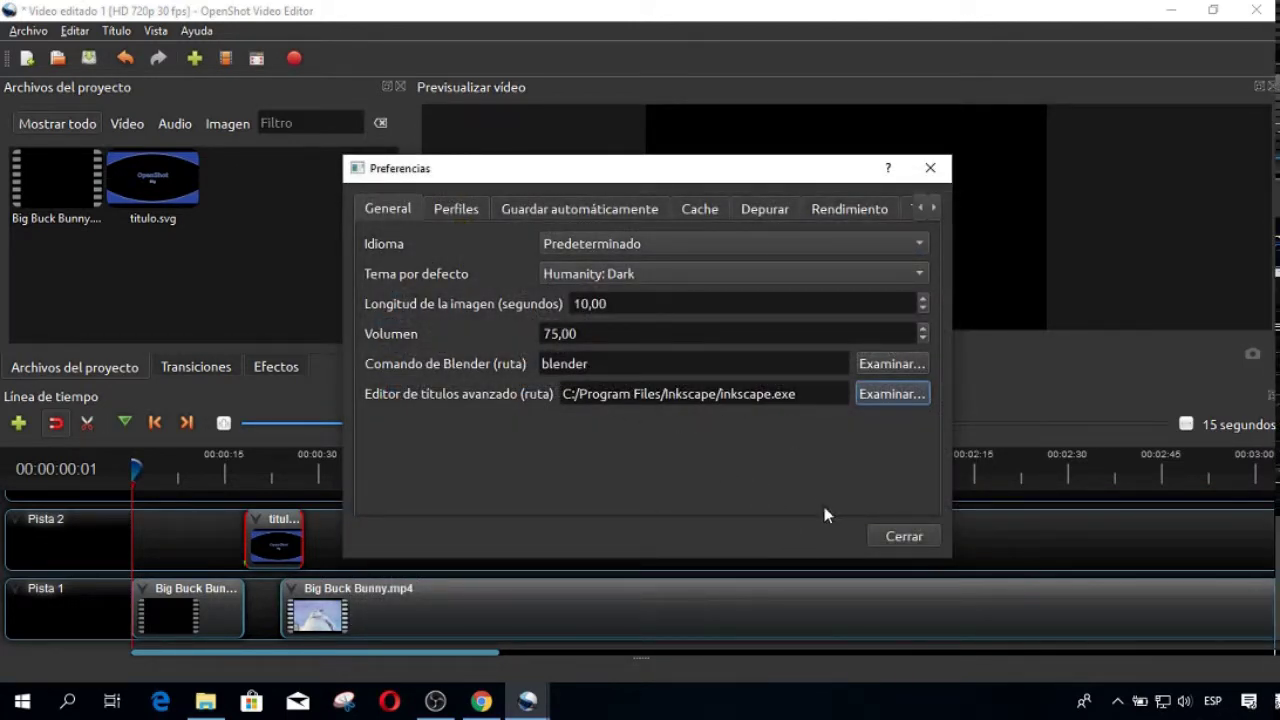
{"action": "left_click", "coordinate": [914, 538]}
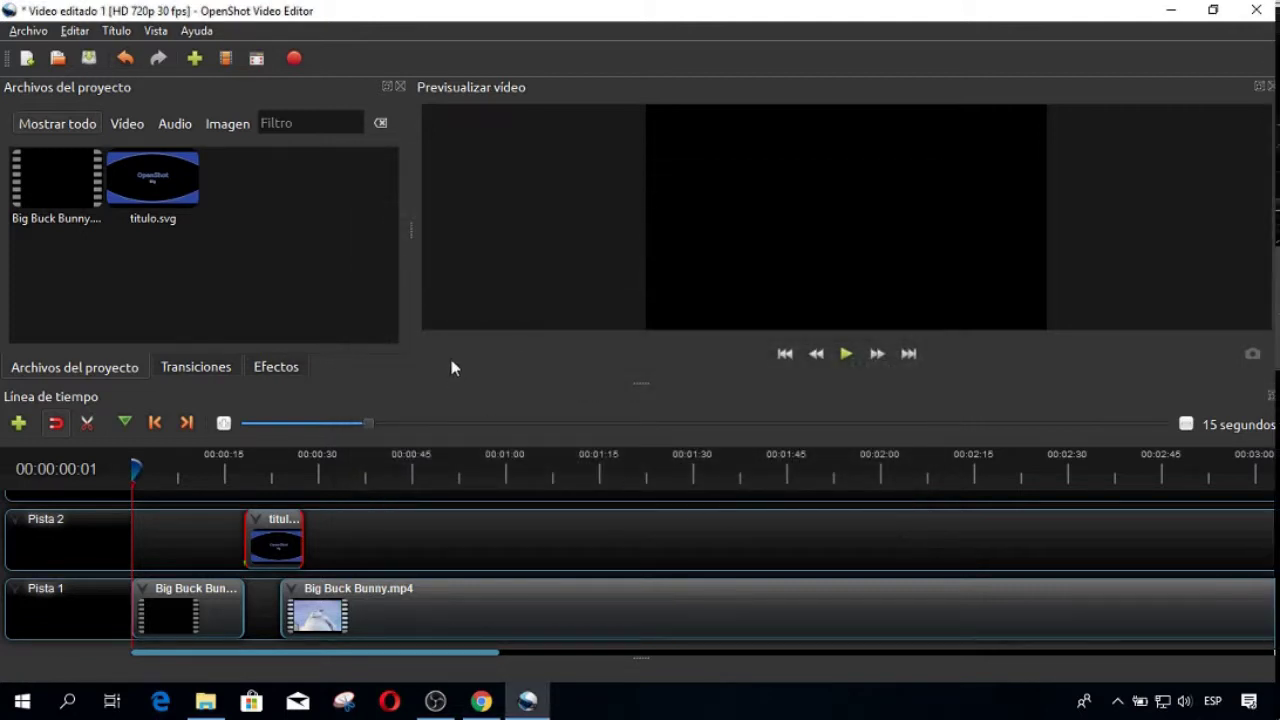
{"action": "left_click", "coordinate": [167, 196]}
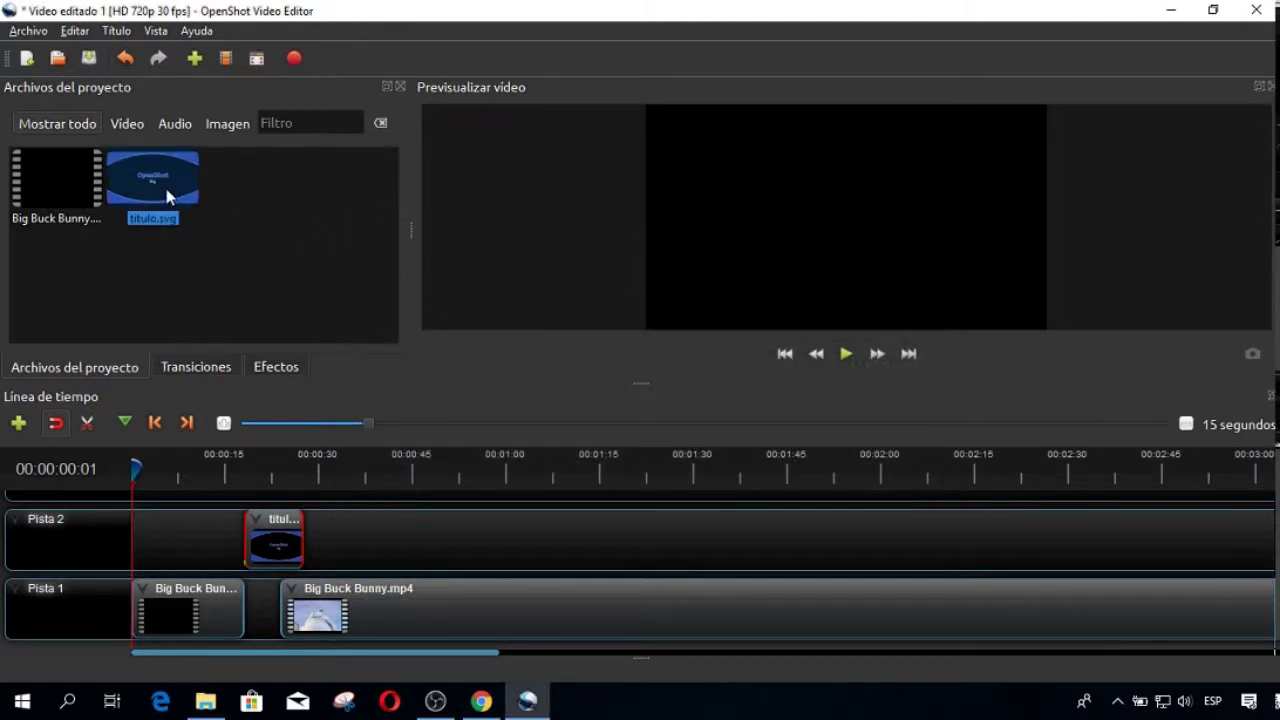
- Open titulo.svg in Inkscape through Editar título's advanced editor option
{"action": "right_click", "coordinate": [167, 196]}
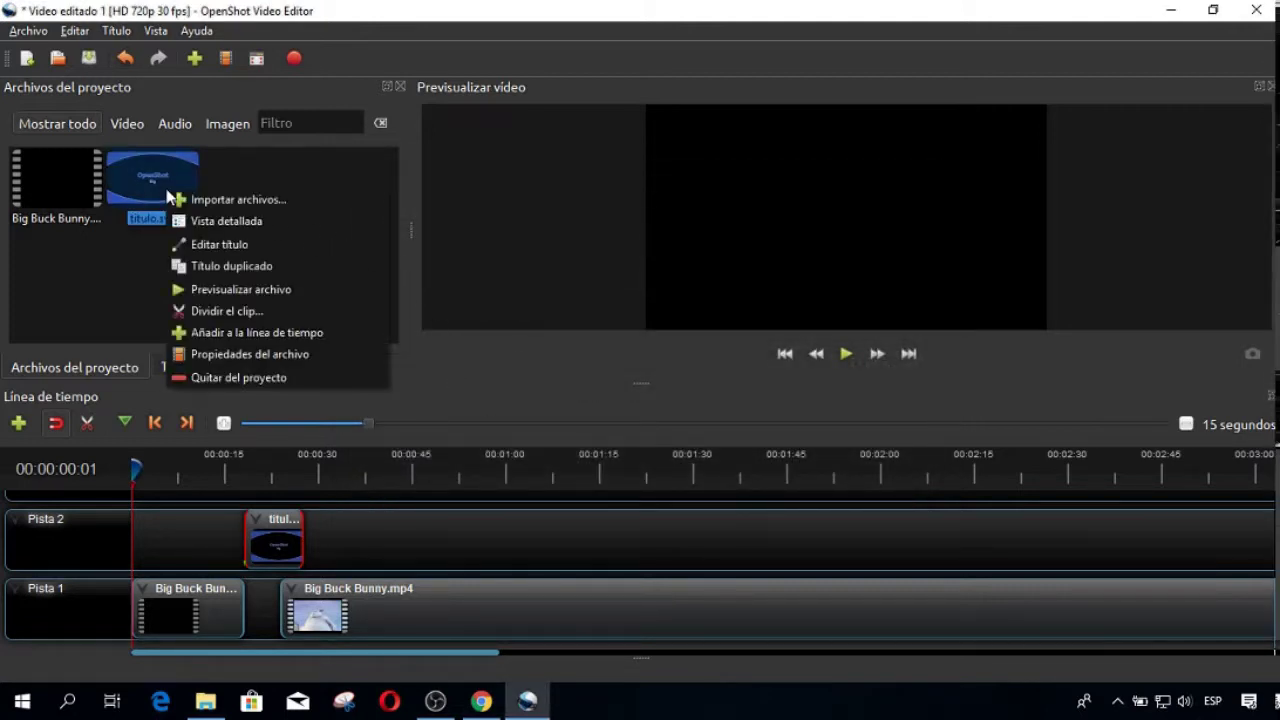
{"action": "left_click", "coordinate": [248, 243]}
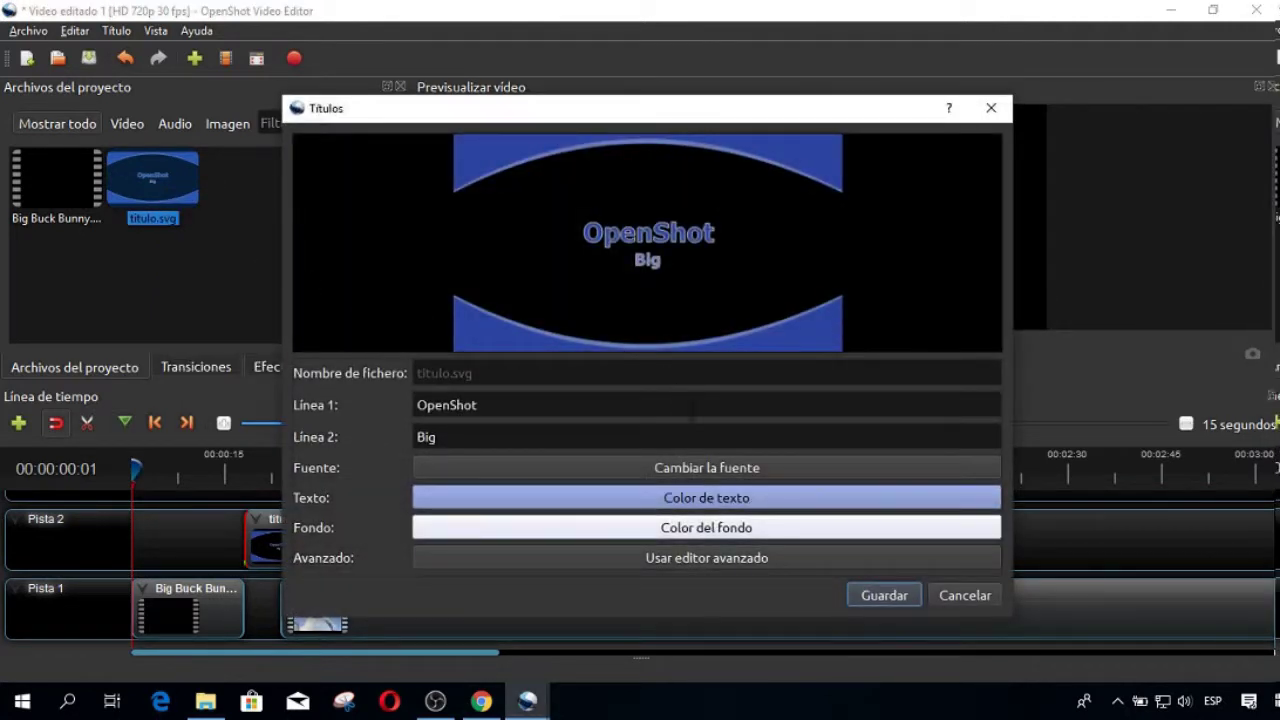
{"action": "left_click", "coordinate": [667, 557]}
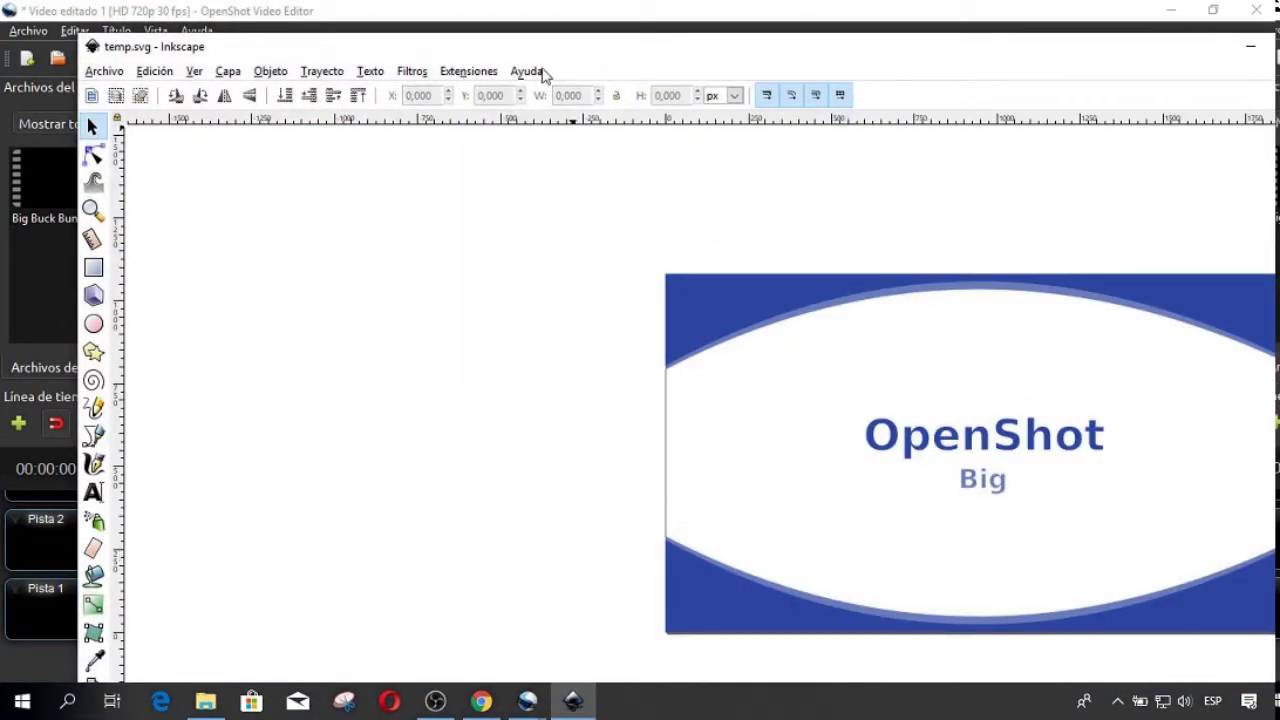
- Maximize Inkscape, zoom out, and add an INK SCAPE text line below Big at size 72
{"action": "left_click_drag", "start_coordinate": [588, 49], "coordinate": [418, 17]}
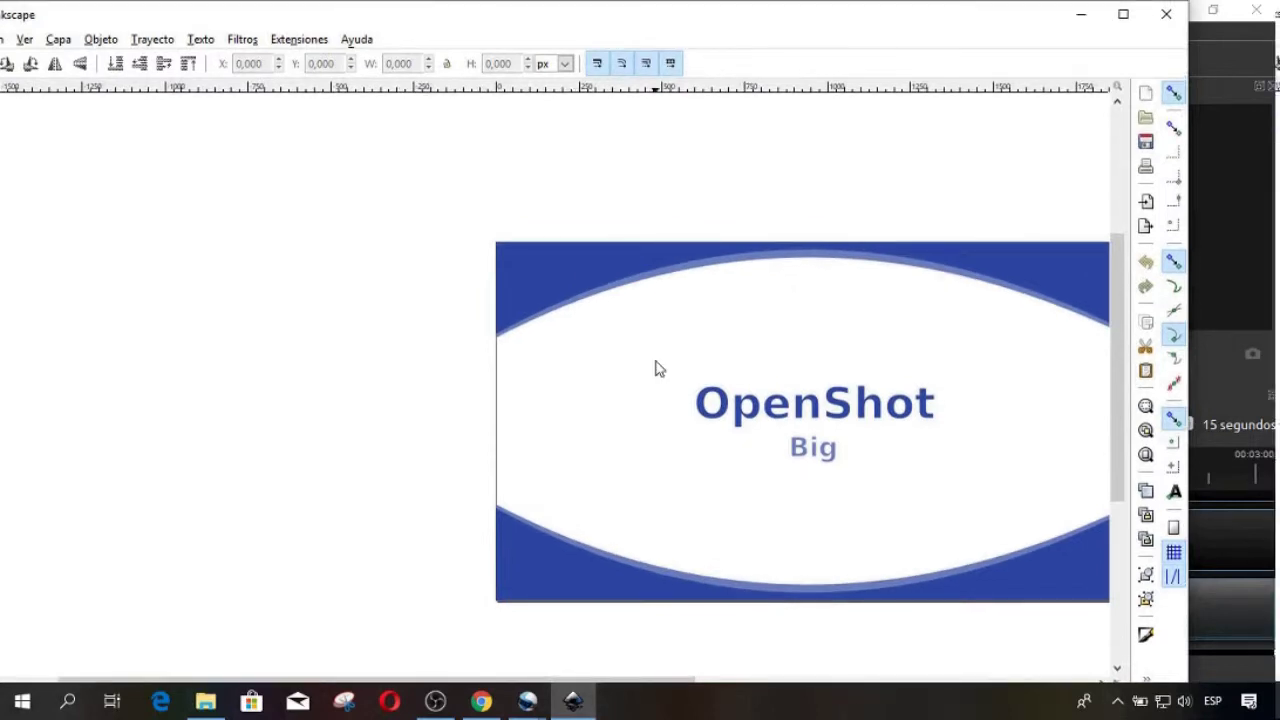
{"action": "scroll", "coordinate": [820, 445], "scroll_direction": "left", "scroll_amount": 3}
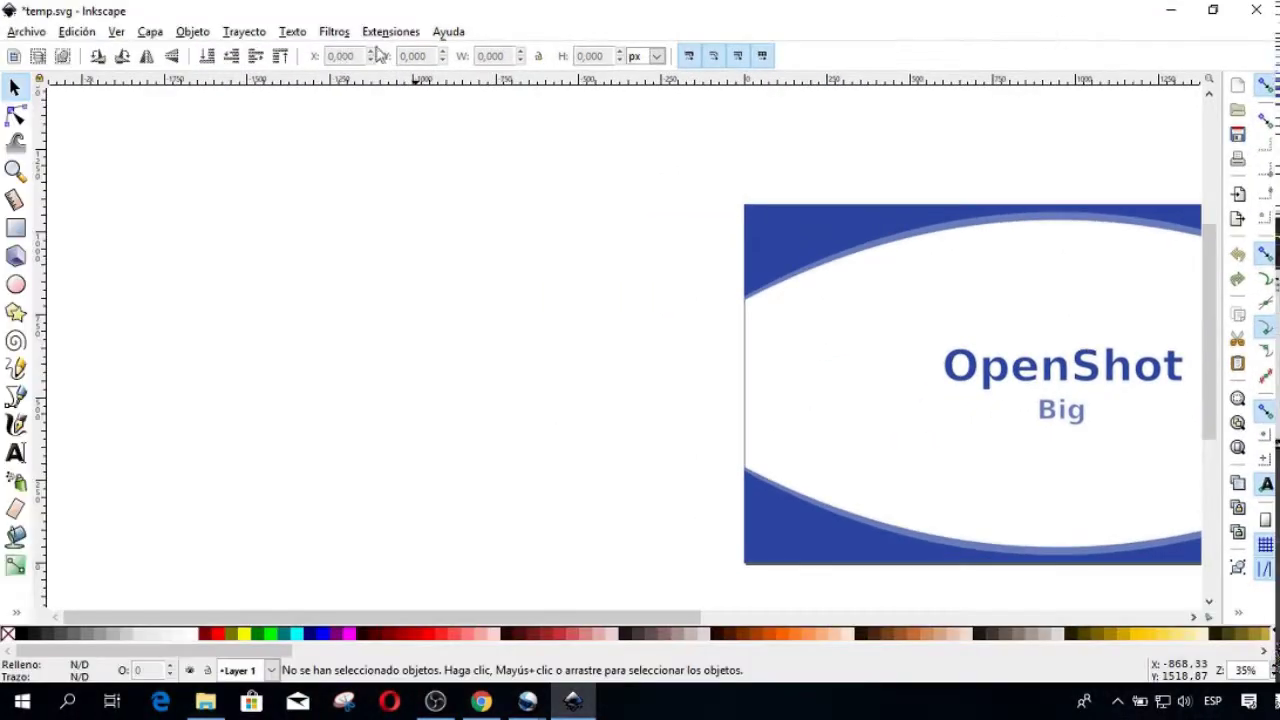
{"action": "left_click", "coordinate": [116, 31]}
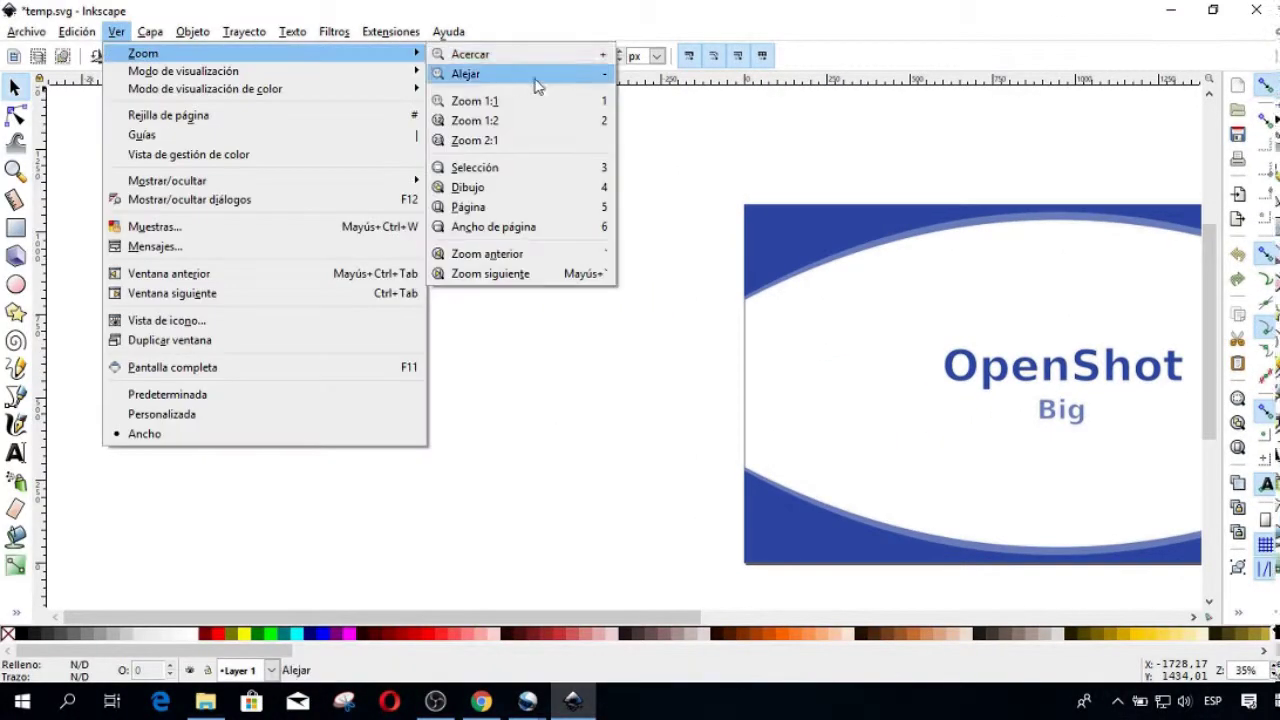
{"action": "left_click", "coordinate": [535, 80]}
{"action": "left_click", "coordinate": [15, 452]}
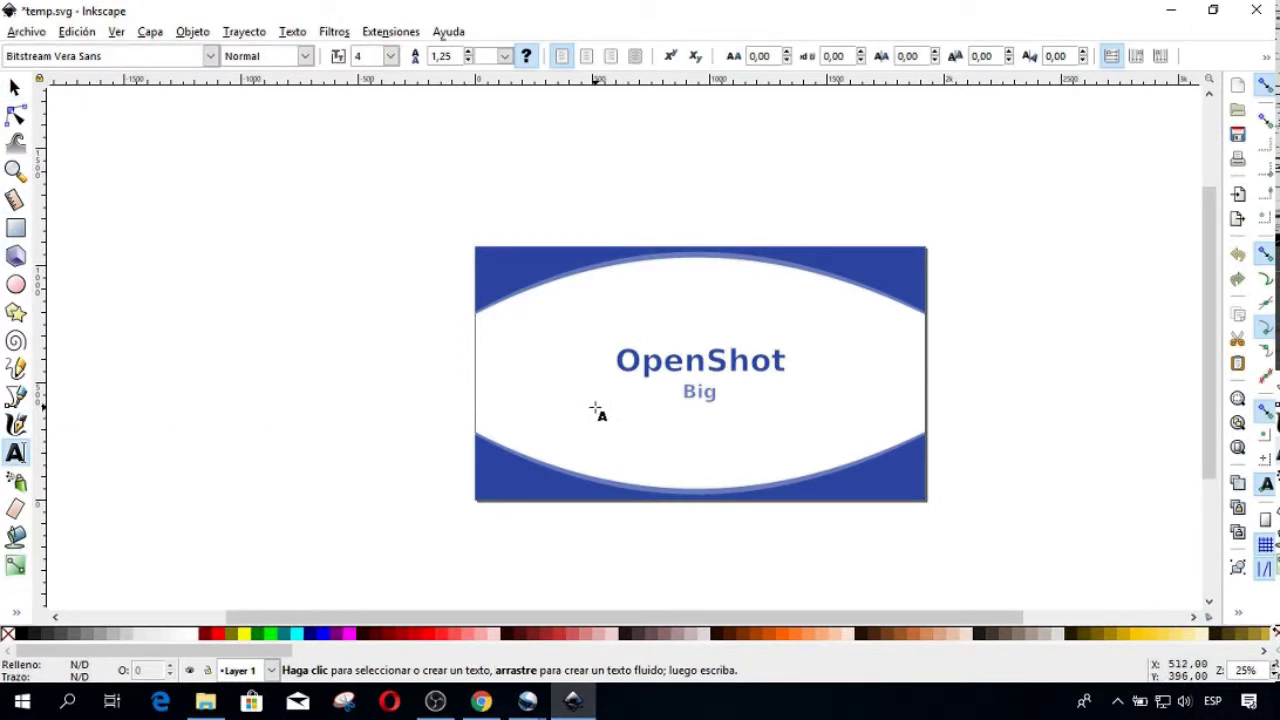
{"action": "left_click_drag", "start_coordinate": [595, 407], "coordinate": [835, 447]}
{"action": "type", "text": "INK SCAPE"}
{"action": "left_click", "coordinate": [390, 55]}
{"action": "left_click", "coordinate": [366, 532]}
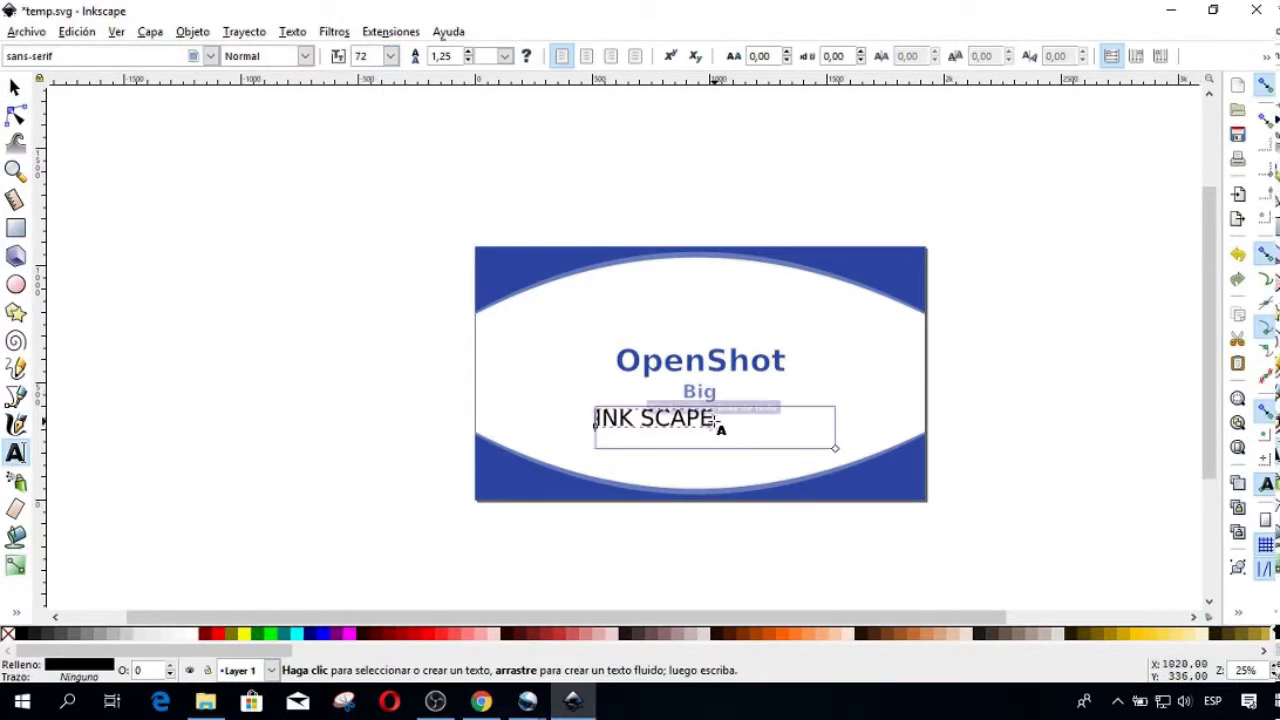
- Enlarge the OpenShot text, shift INK SCAPE right, and stretch Big wider across the title
{"action": "left_click", "coordinate": [790, 357]}
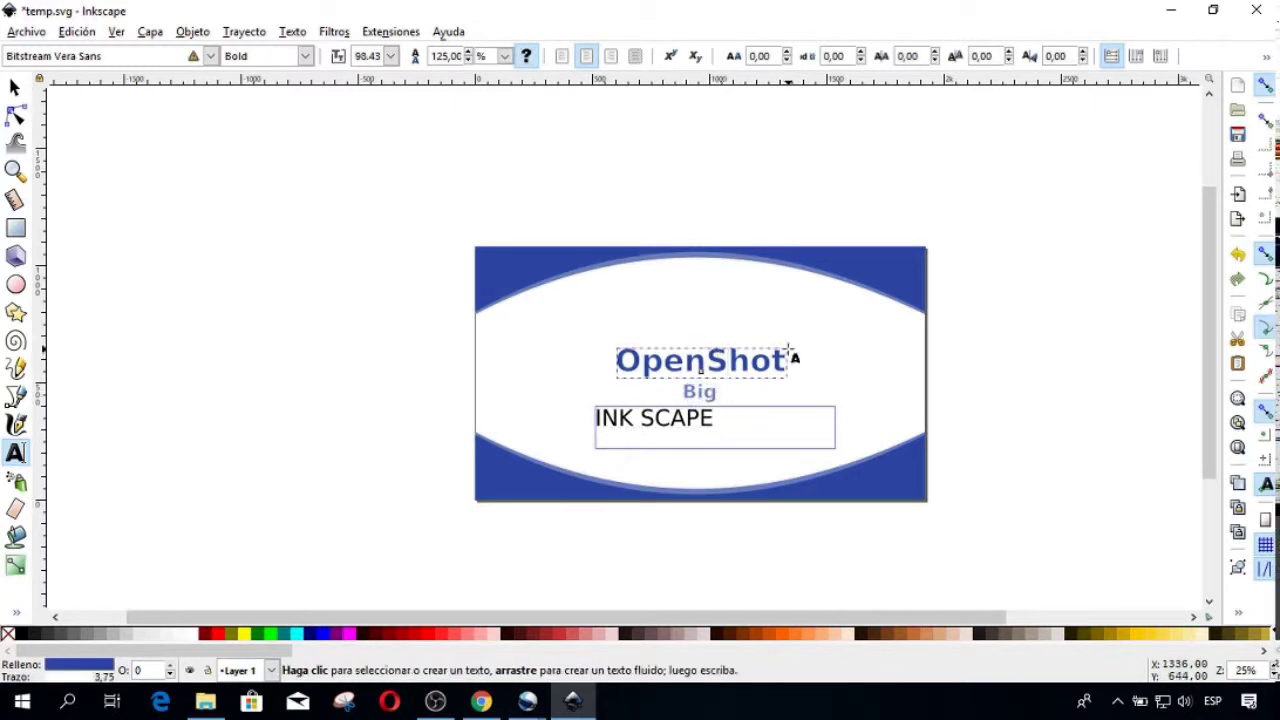
{"action": "key", "text": "F1"}
{"action": "left_click_drag", "start_coordinate": [797, 347], "coordinate": [810, 310]}
{"action": "left_click", "coordinate": [664, 428]}
{"action": "left_click_drag", "start_coordinate": [664, 428], "coordinate": [709, 436]}
{"action": "left_click", "coordinate": [700, 391]}
{"action": "mouse_move", "coordinate": [720, 392]}
{"action": "left_mouse_down"}
{"action": "mouse_move", "coordinate": [780, 406]}
{"action": "mouse_move", "coordinate": [785, 393]}
{"action": "left_mouse_up"}
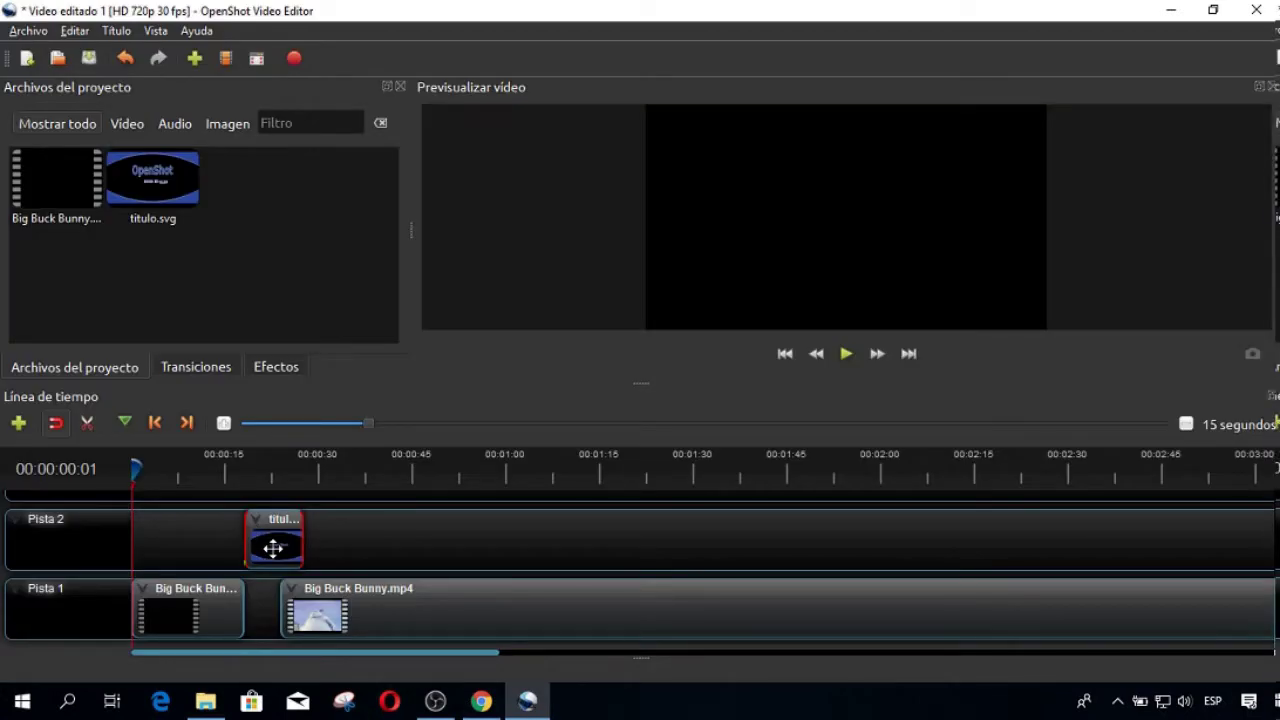
- Replace the old Pista 2 title clip with the updated title and play from about 17 seconds
{"action": "key", "text": "Delete"}
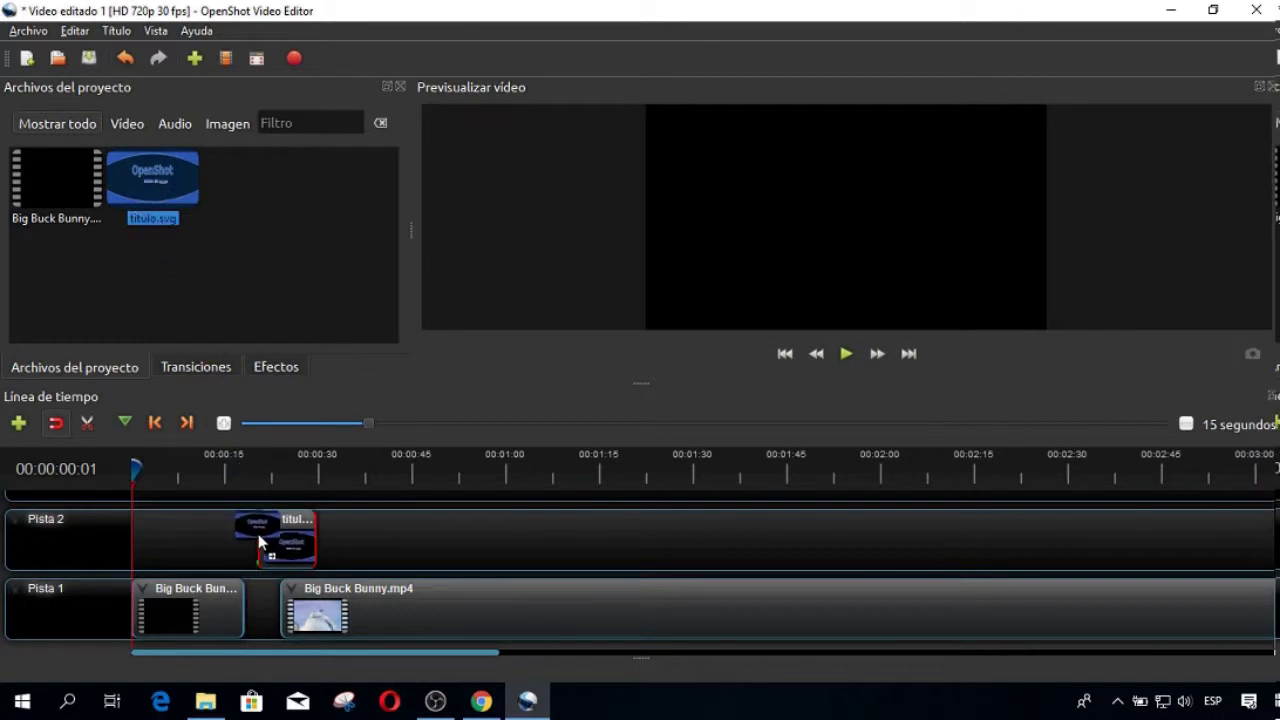
{"action": "left_click_drag", "start_coordinate": [158, 232], "coordinate": [247, 525]}
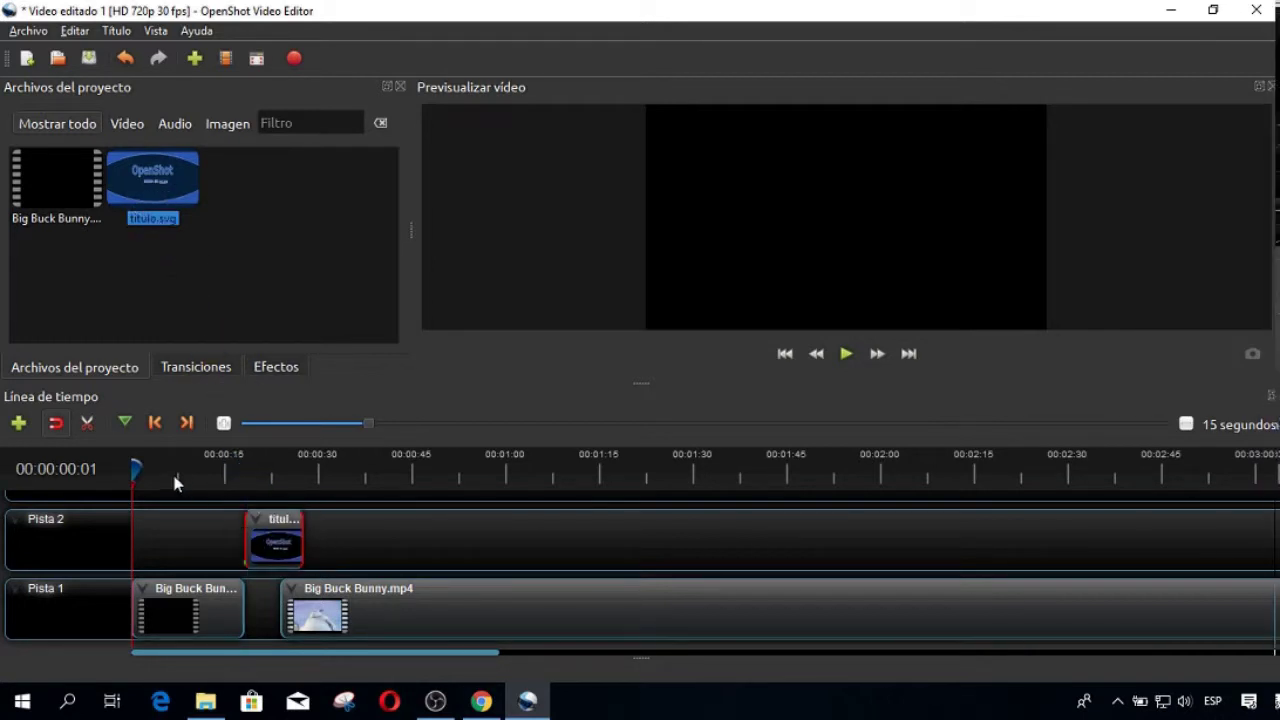
{"action": "left_click_drag", "start_coordinate": [133, 466], "coordinate": [234, 468]}
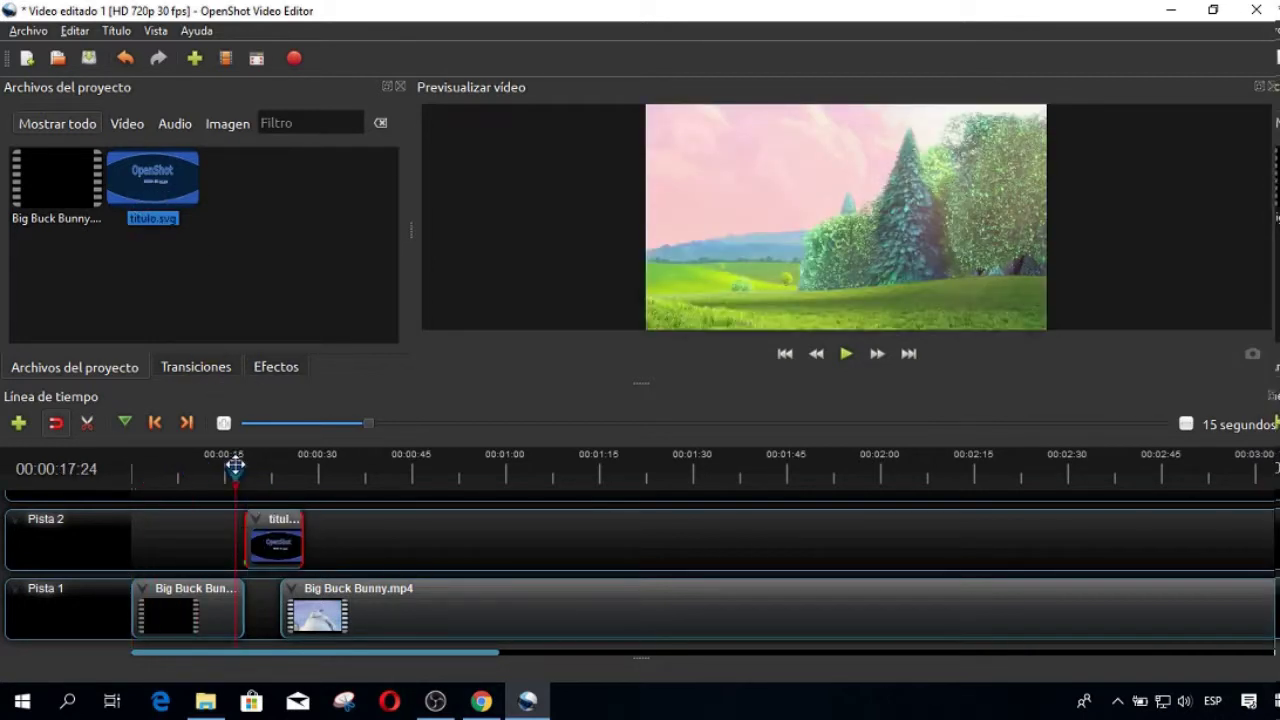
{"action": "left_click", "coordinate": [846, 354]}
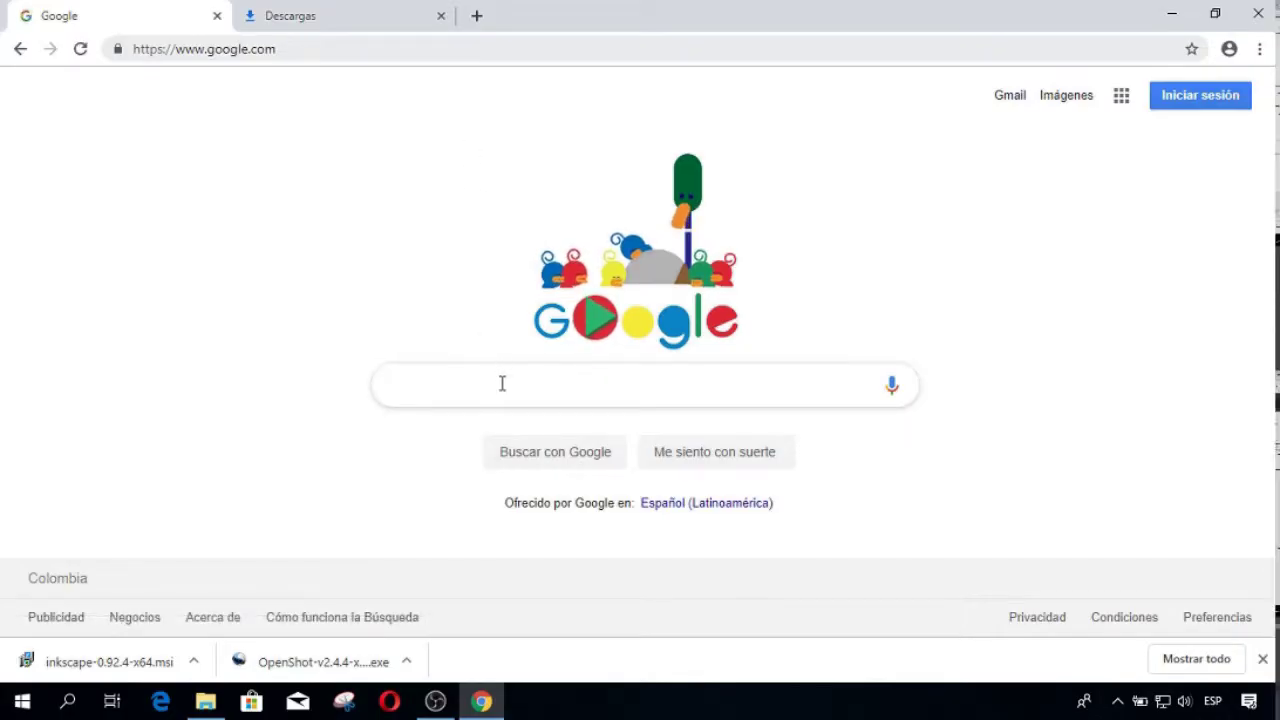
- Search Google for blender and open the official blender.org site
{"action": "type", "text": "blender"}
{"action": "key", "text": "Return"}
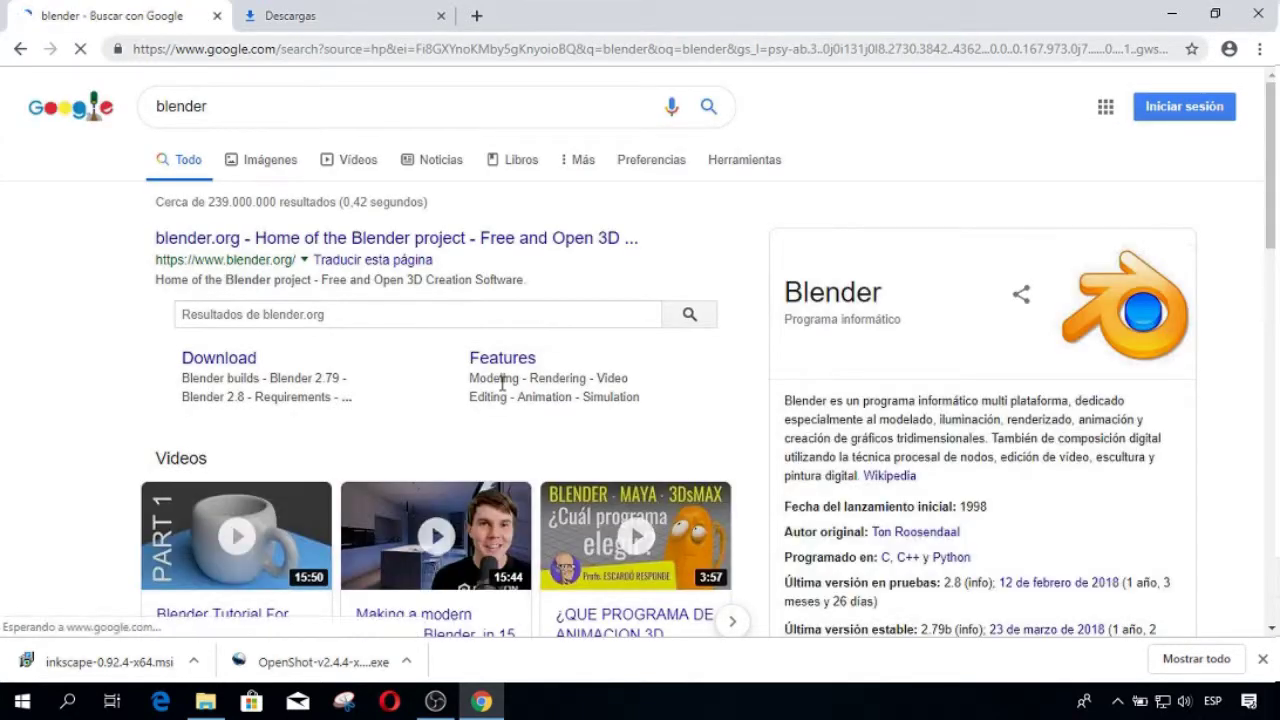
{"action": "left_click", "coordinate": [288, 239]}
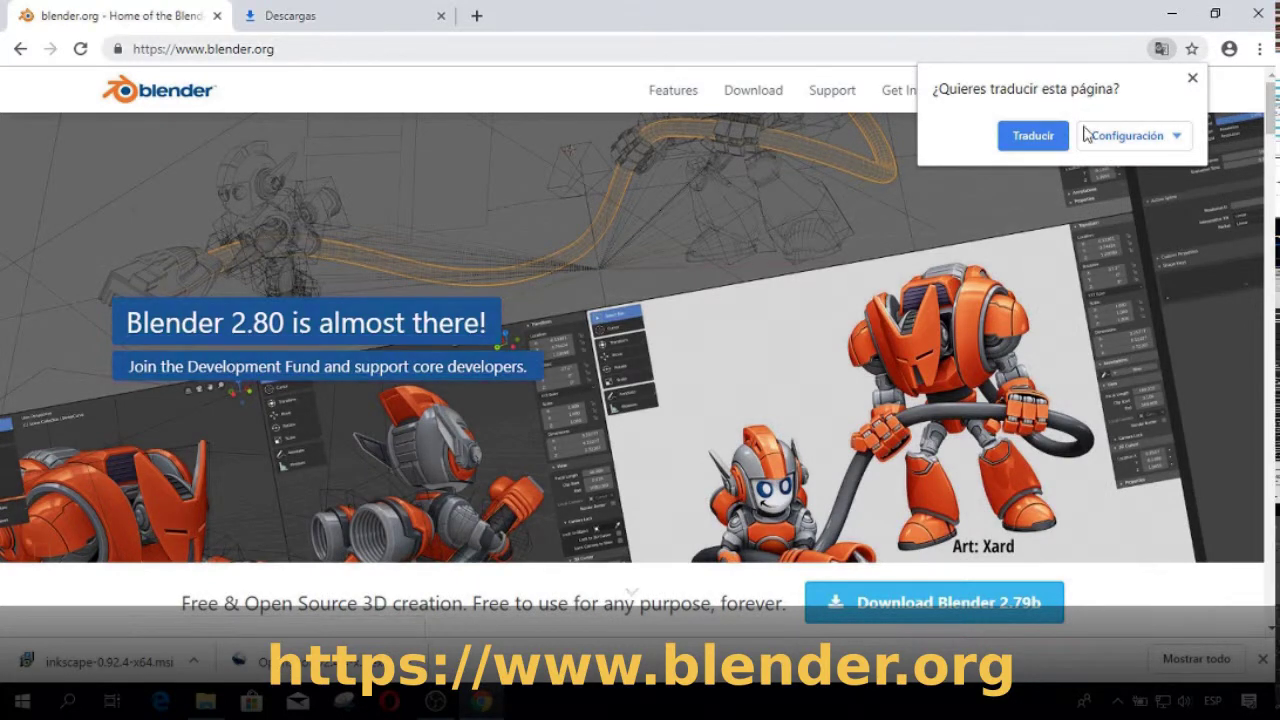
{"action": "left_click", "coordinate": [1192, 78]}
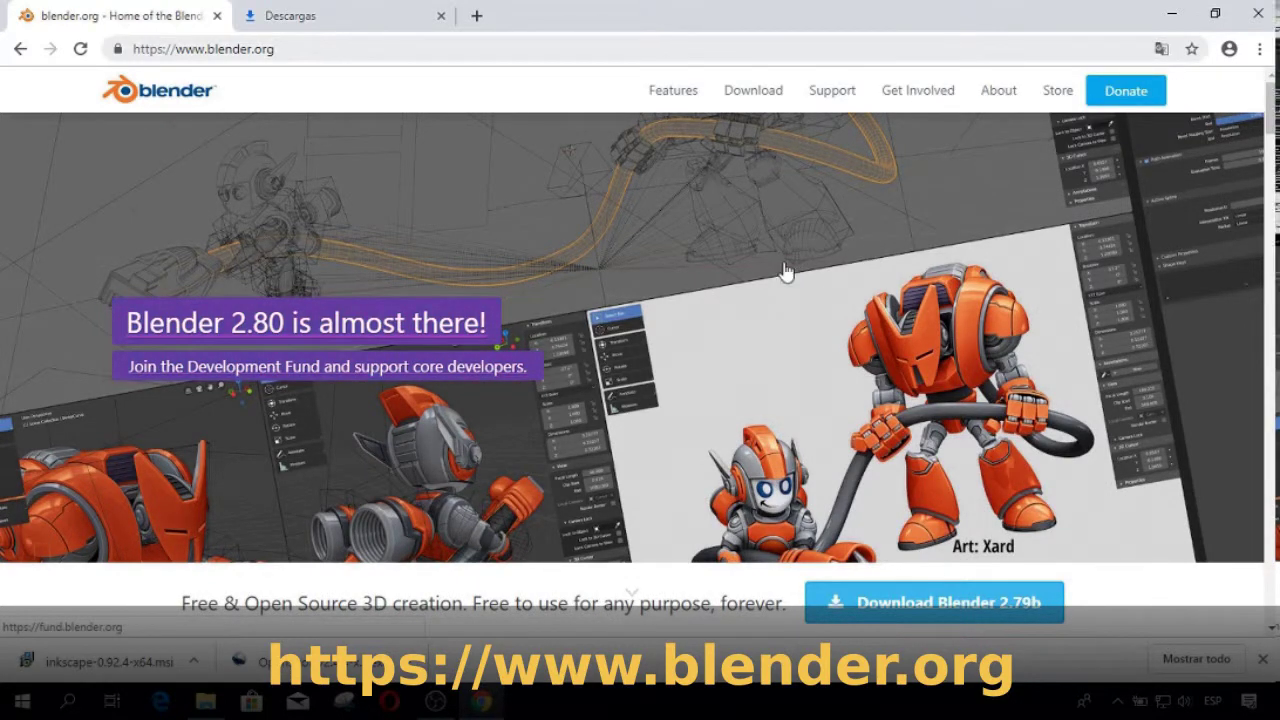
- Download the Blender 2.79b installer and launch it from the Descargas folder
{"action": "scroll", "coordinate": [409, 287], "scroll_direction": "down", "scroll_amount": 2}
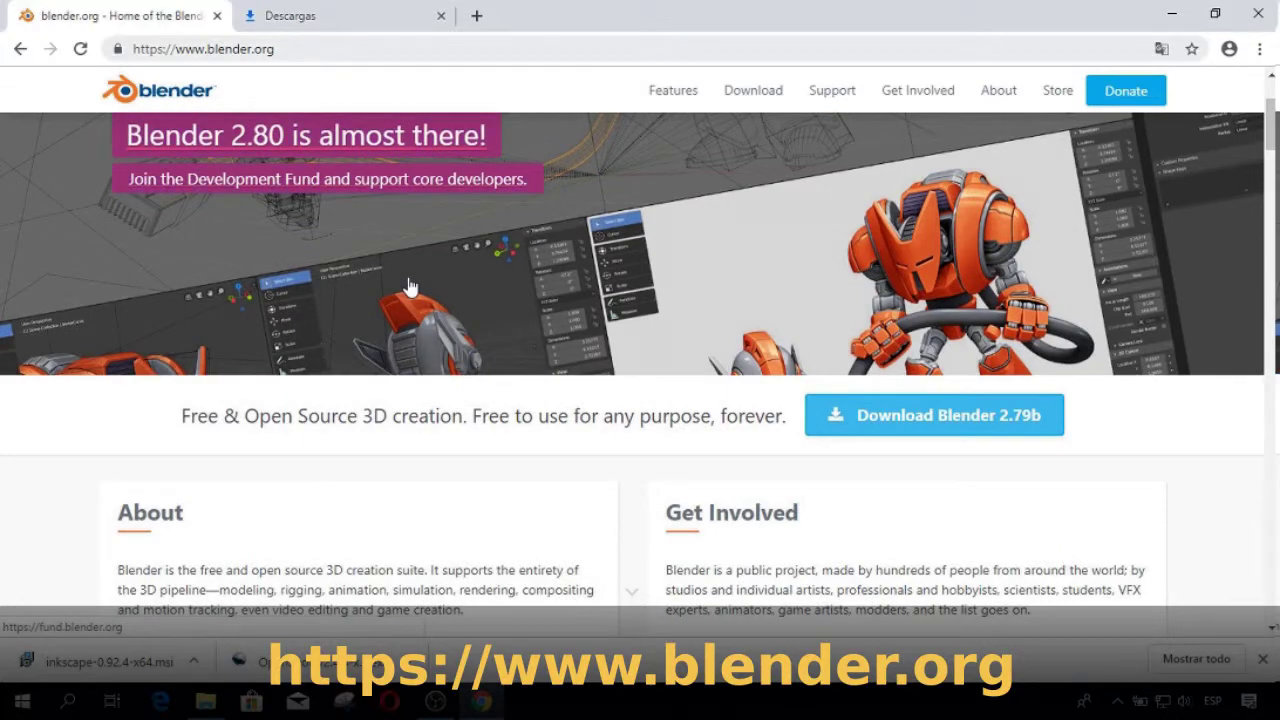
{"action": "scroll", "coordinate": [409, 287], "scroll_direction": "down", "scroll_amount": 2}
{"action": "scroll", "coordinate": [409, 287], "scroll_direction": "down", "scroll_amount": 3}
{"action": "scroll", "coordinate": [409, 287], "scroll_direction": "down", "scroll_amount": 3}
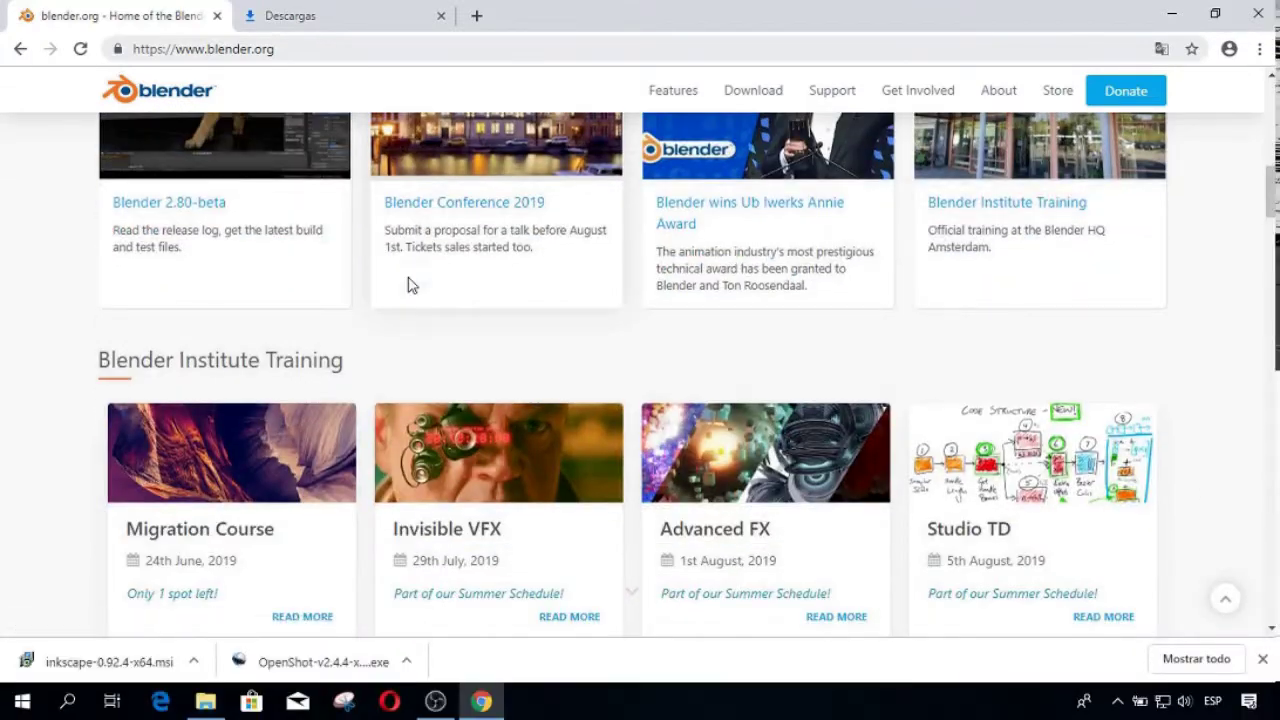
{"action": "scroll", "coordinate": [409, 287], "scroll_direction": "up", "scroll_amount": 2}
{"action": "scroll", "coordinate": [409, 287], "scroll_direction": "up", "scroll_amount": 1}
{"action": "scroll", "coordinate": [409, 287], "scroll_direction": "up", "scroll_amount": 6}
{"action": "scroll", "coordinate": [409, 287], "scroll_direction": "up", "scroll_amount": 2}
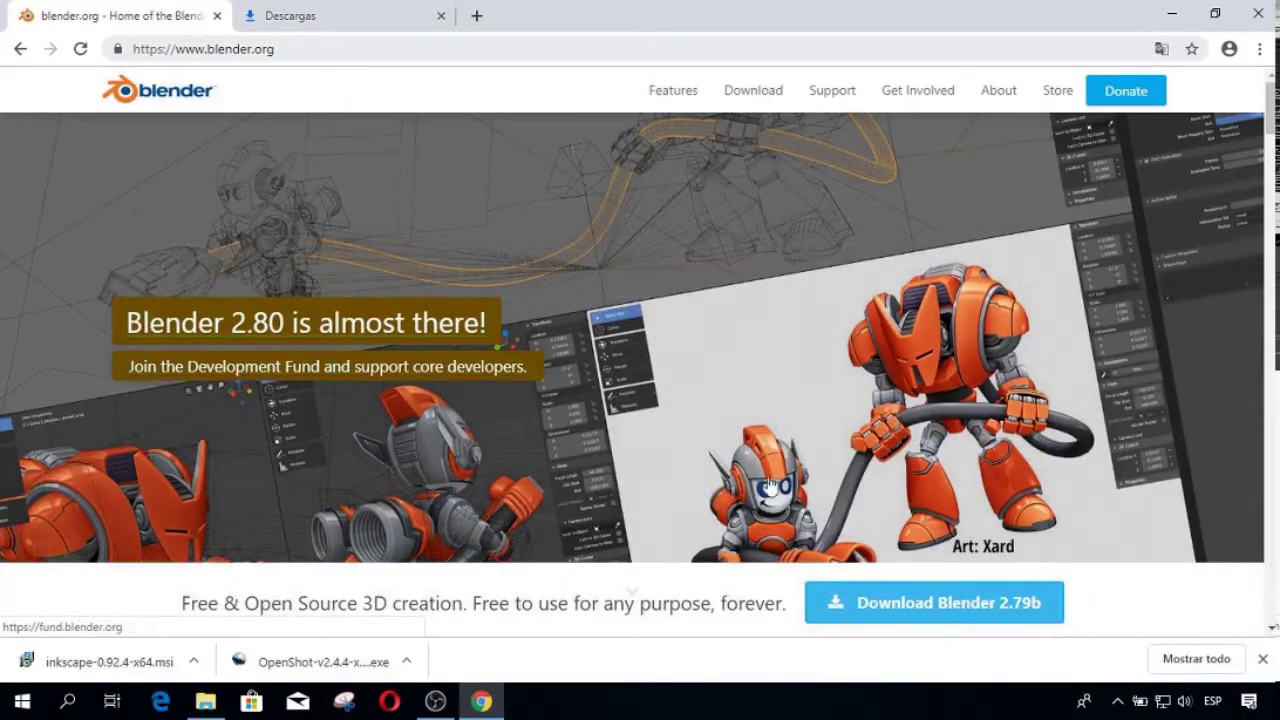
{"action": "left_click", "coordinate": [889, 612]}
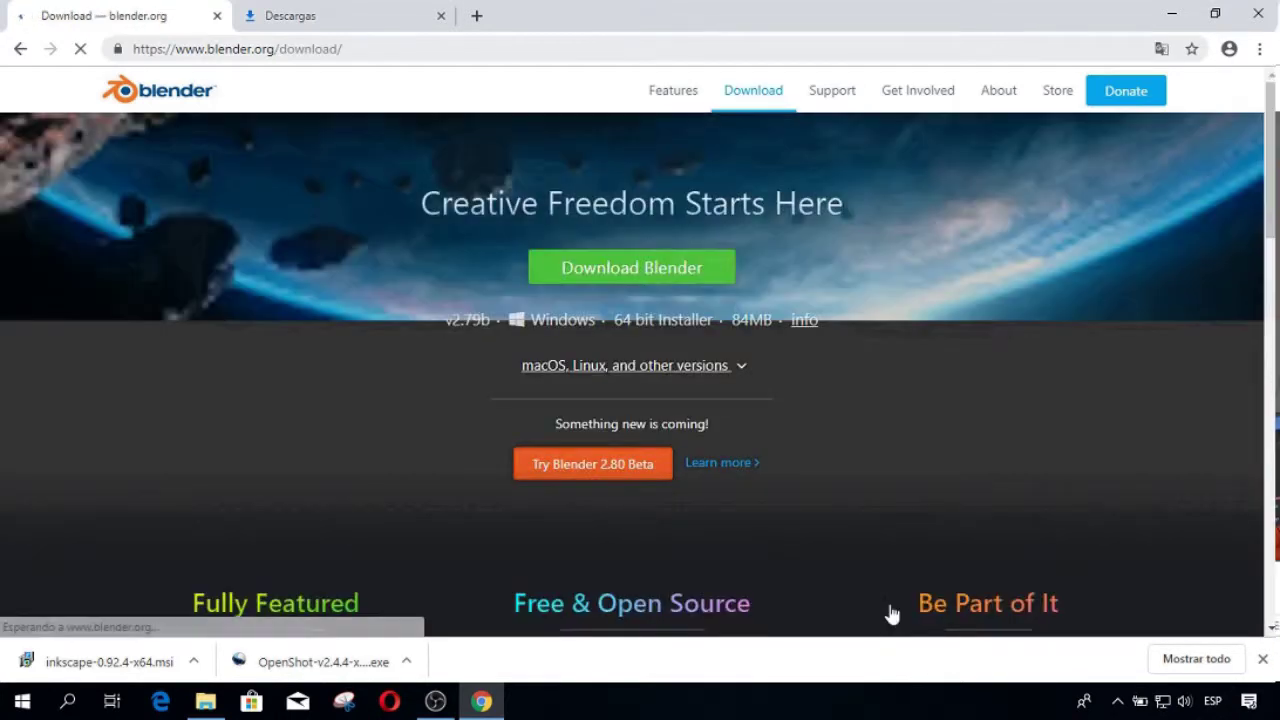
{"action": "left_click", "coordinate": [627, 272]}
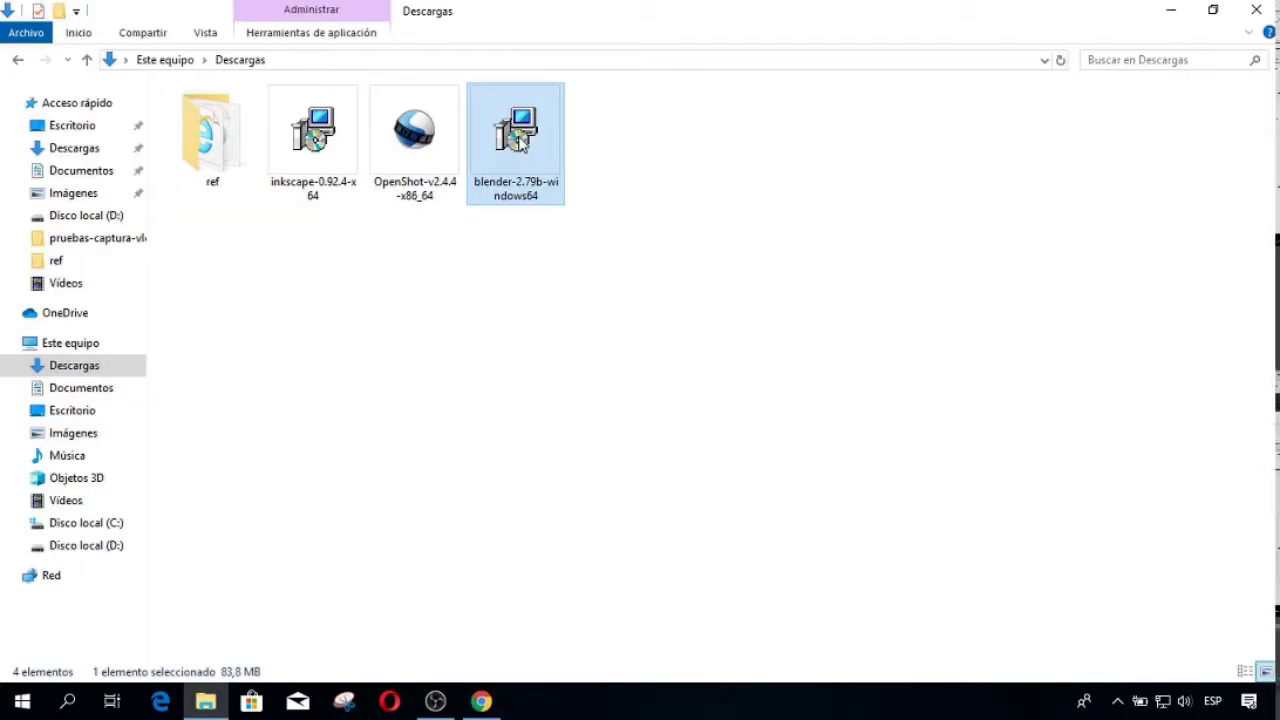
{"action": "double_click", "coordinate": [522, 150]}
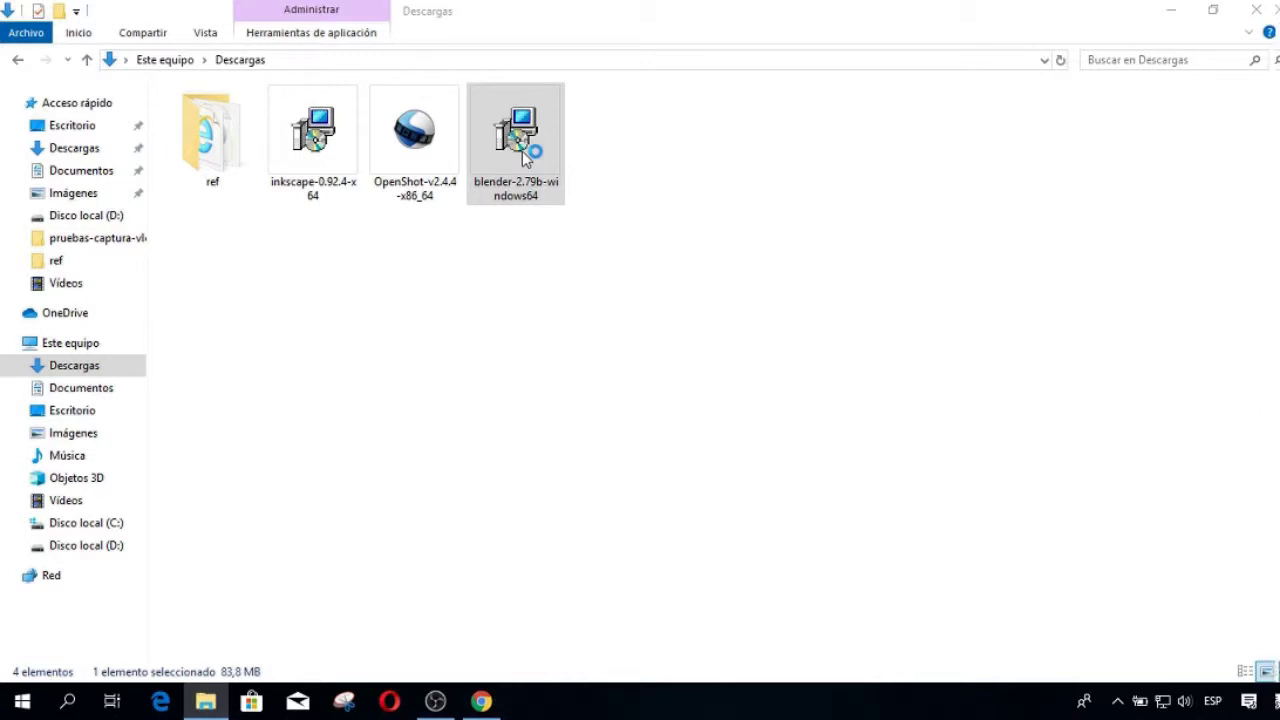
- Install Blender 2.79b accepting the licence, then launch Blender and OpenShot from the desktop
{"action": "left_click", "coordinate": [736, 497]}
{"action": "left_click", "coordinate": [437, 452]}
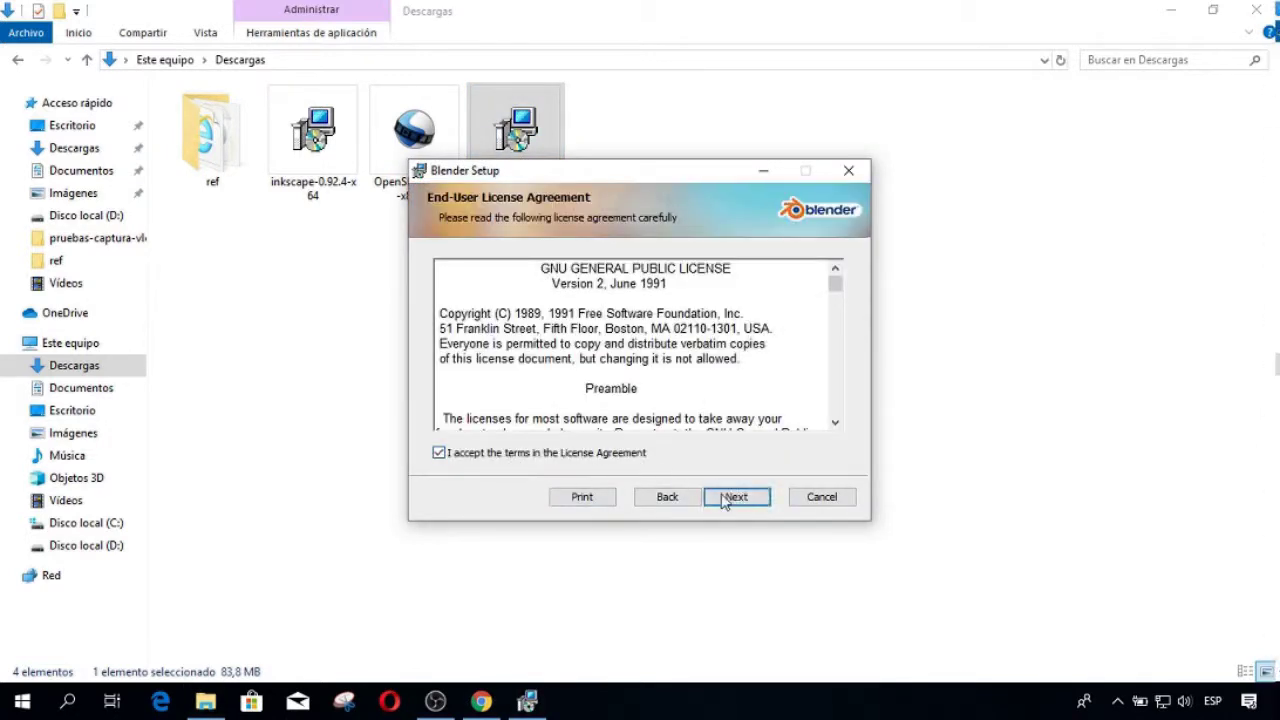
{"action": "left_click", "coordinate": [736, 497]}
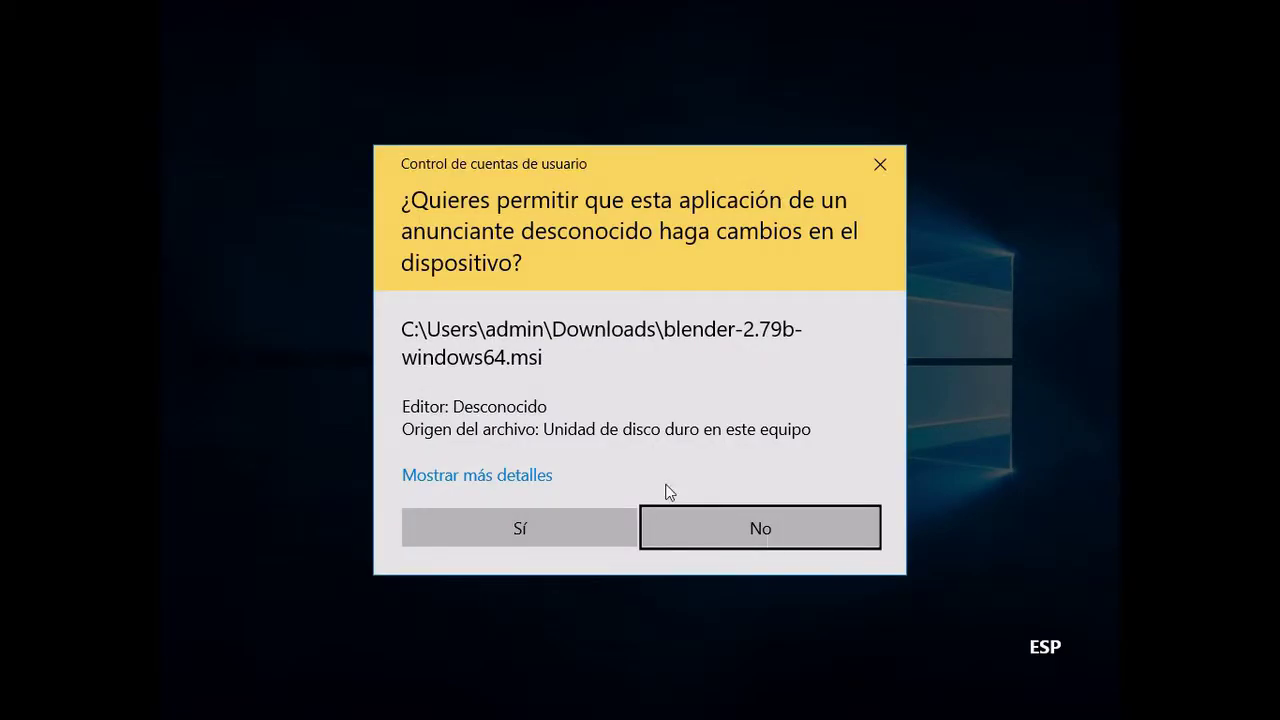
{"action": "left_click", "coordinate": [495, 524]}
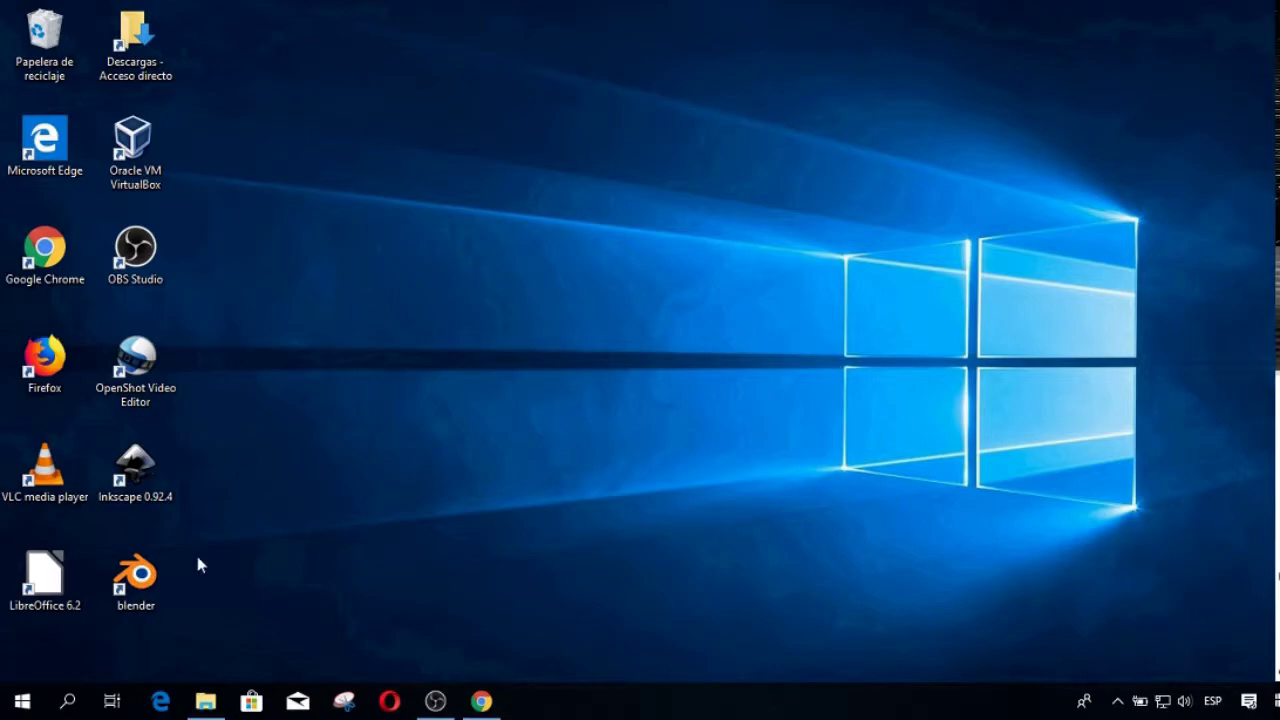
{"action": "double_click", "coordinate": [140, 575]}
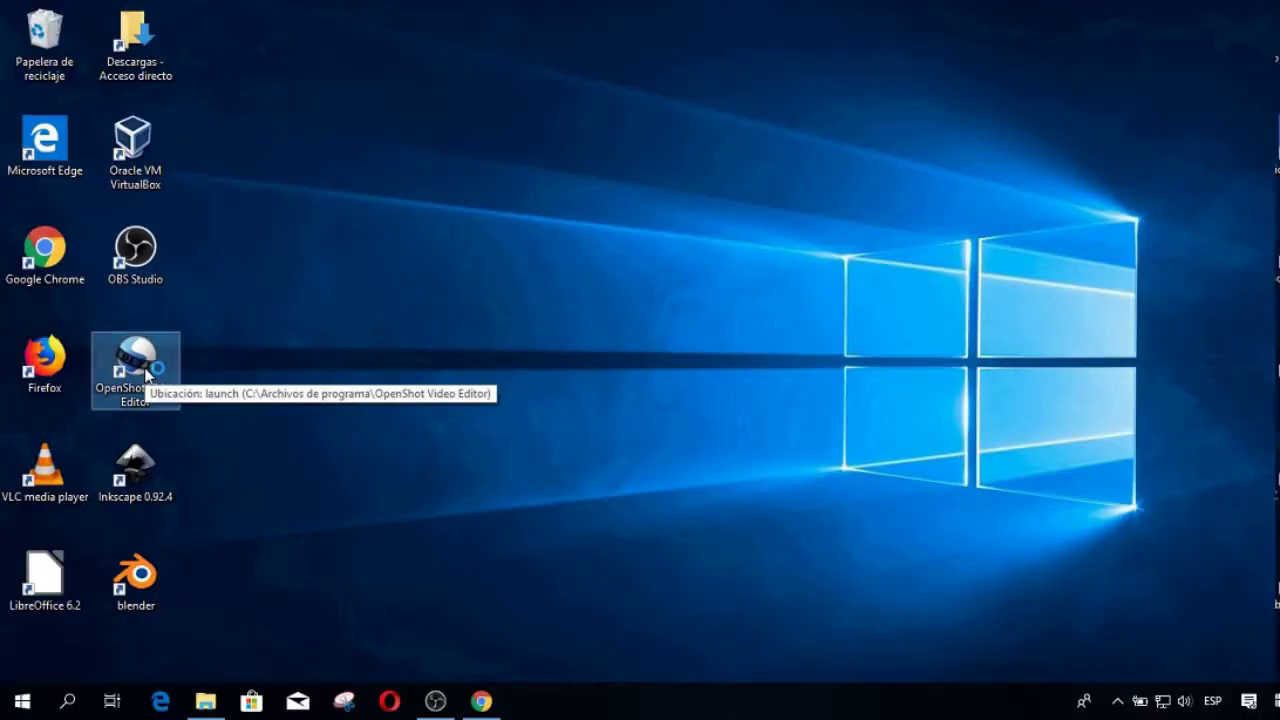
{"action": "double_click", "coordinate": [145, 372]}
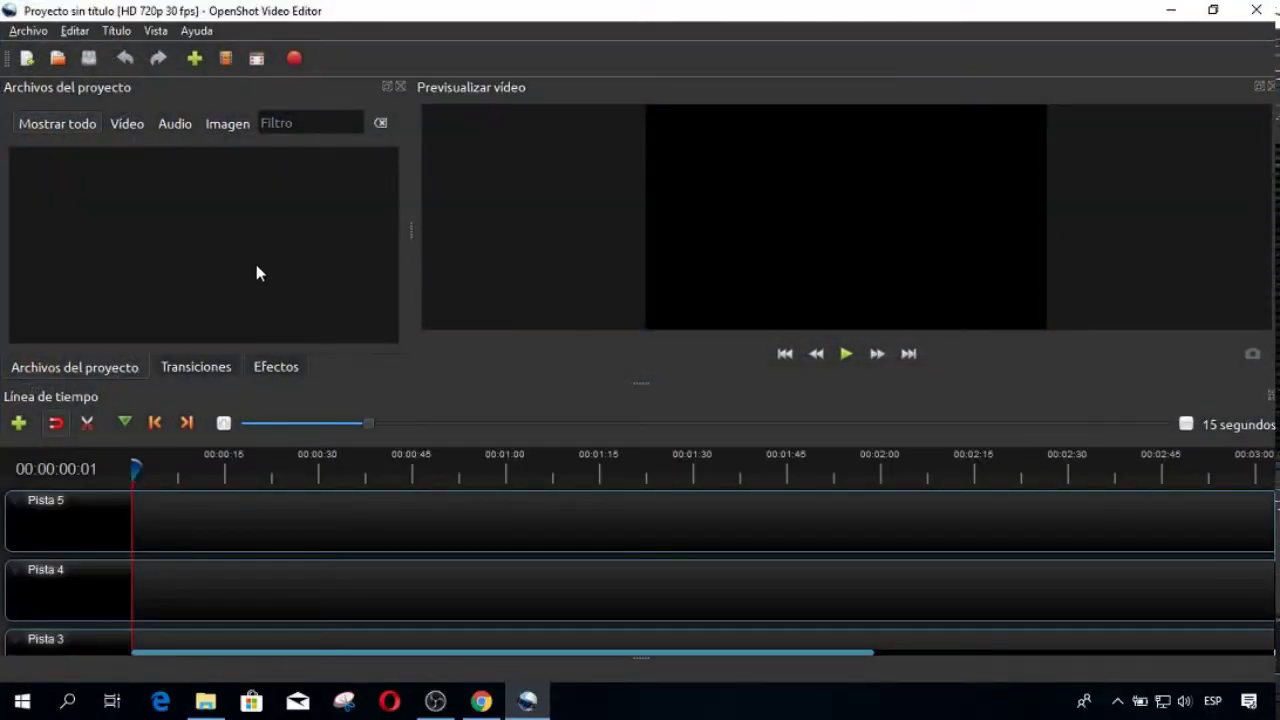
- Point OpenShot's Blender command preference to C:/Program Files/Blender Foundation/Blender/blender.exe
{"action": "left_click", "coordinate": [79, 35]}
{"action": "left_click", "coordinate": [110, 120]}
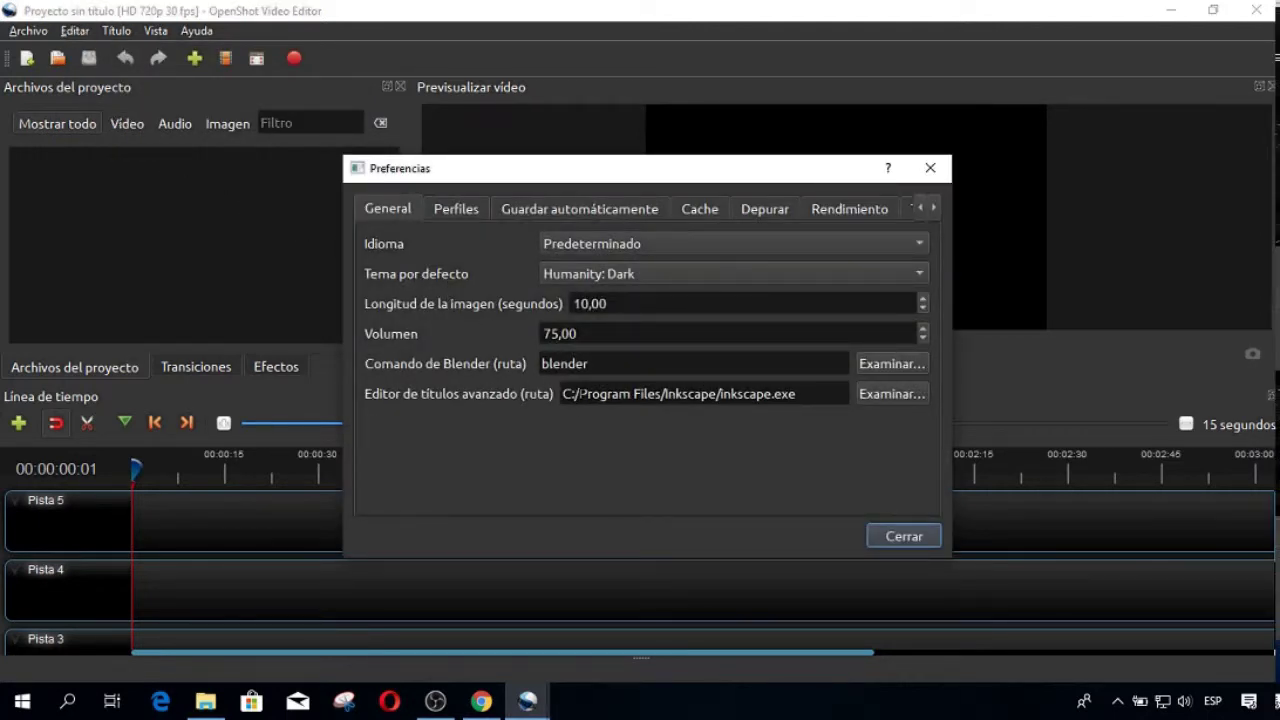
{"action": "left_click", "coordinate": [881, 366]}
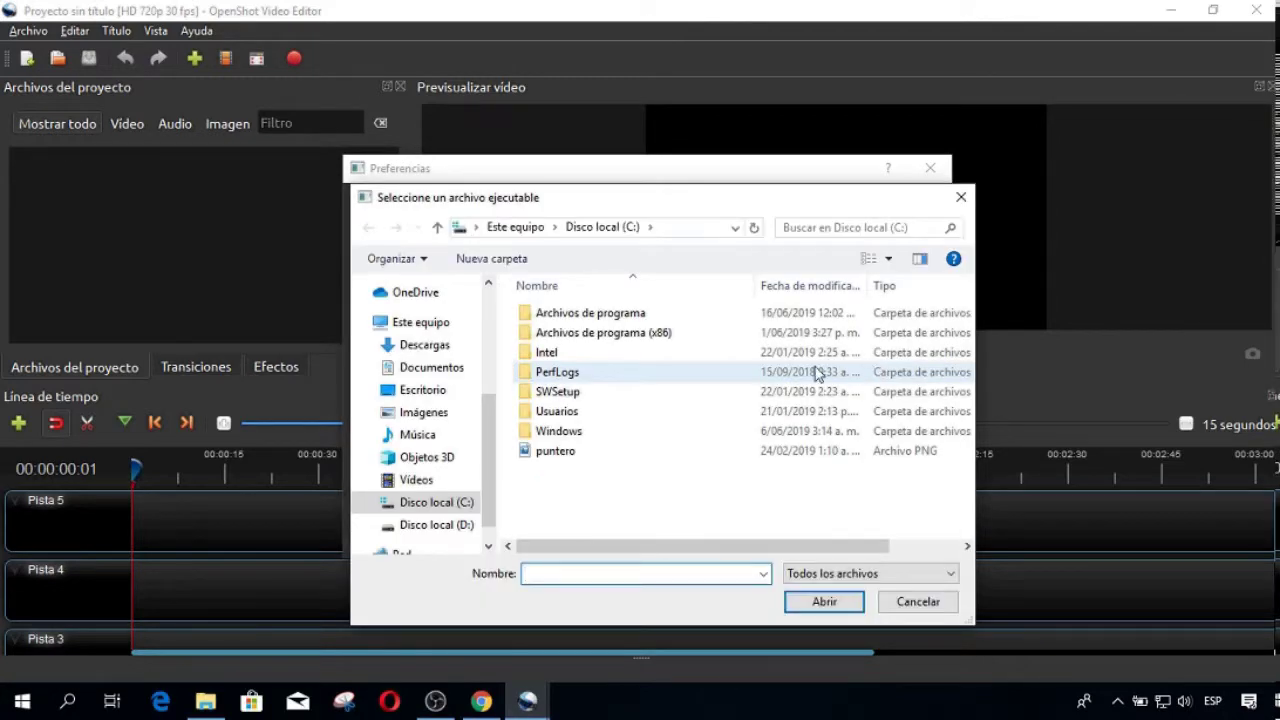
{"action": "double_click", "coordinate": [592, 314]}
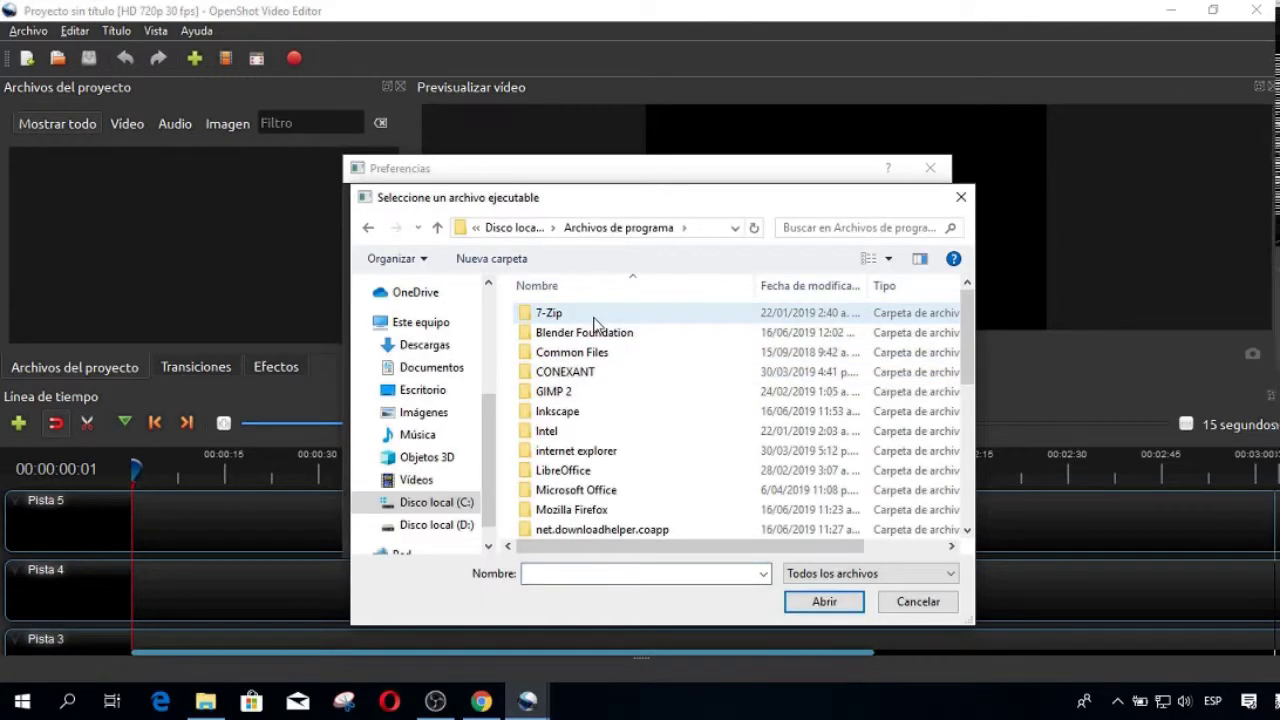
{"action": "double_click", "coordinate": [586, 334]}
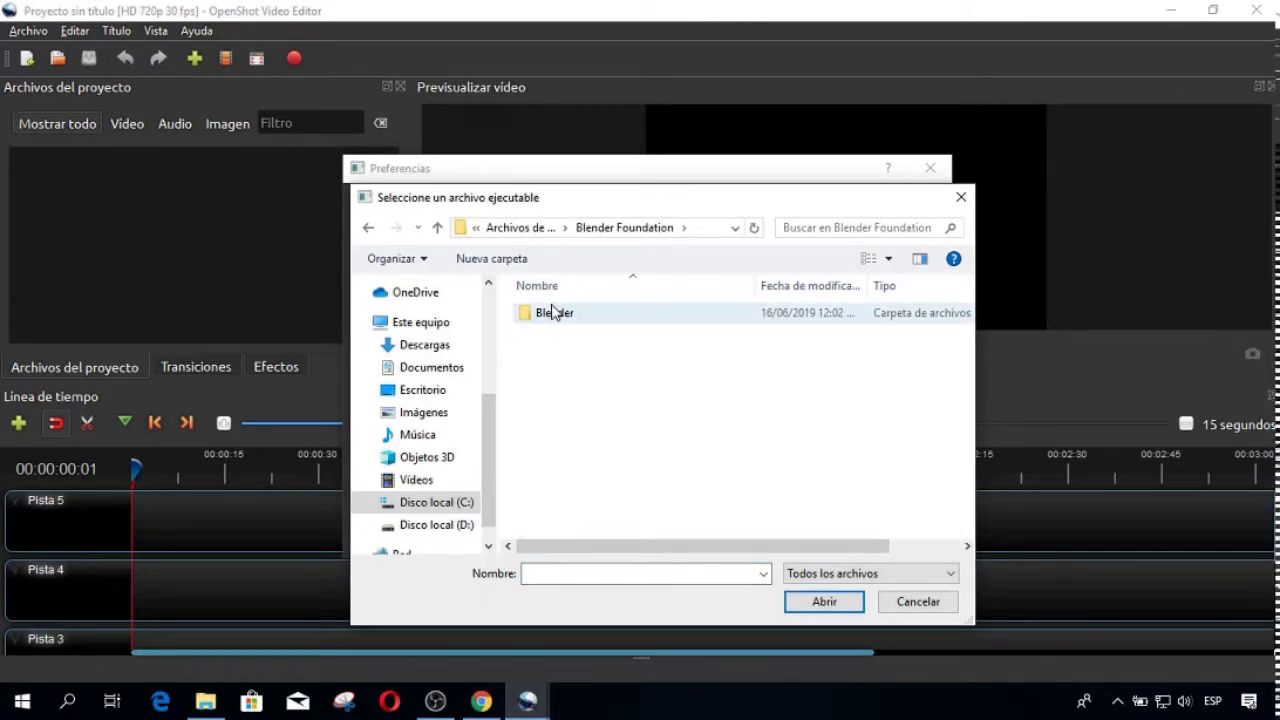
{"action": "double_click", "coordinate": [555, 313]}
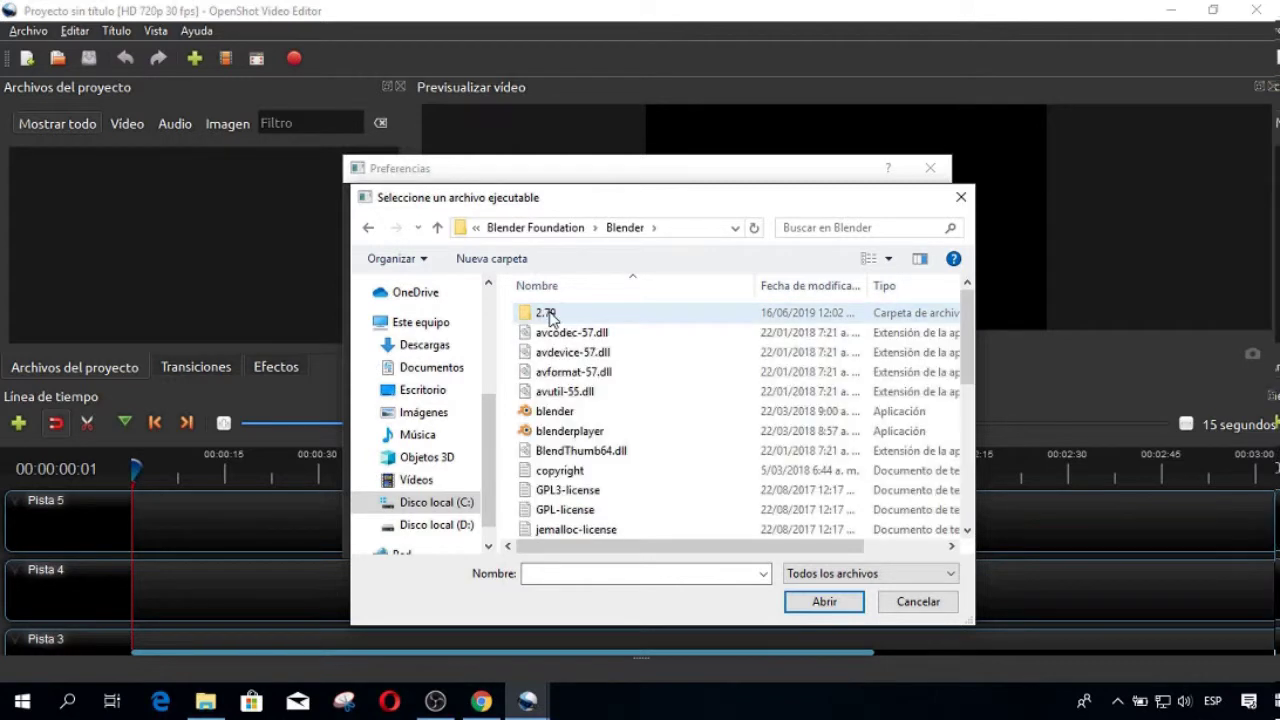
{"action": "left_click", "coordinate": [570, 413]}
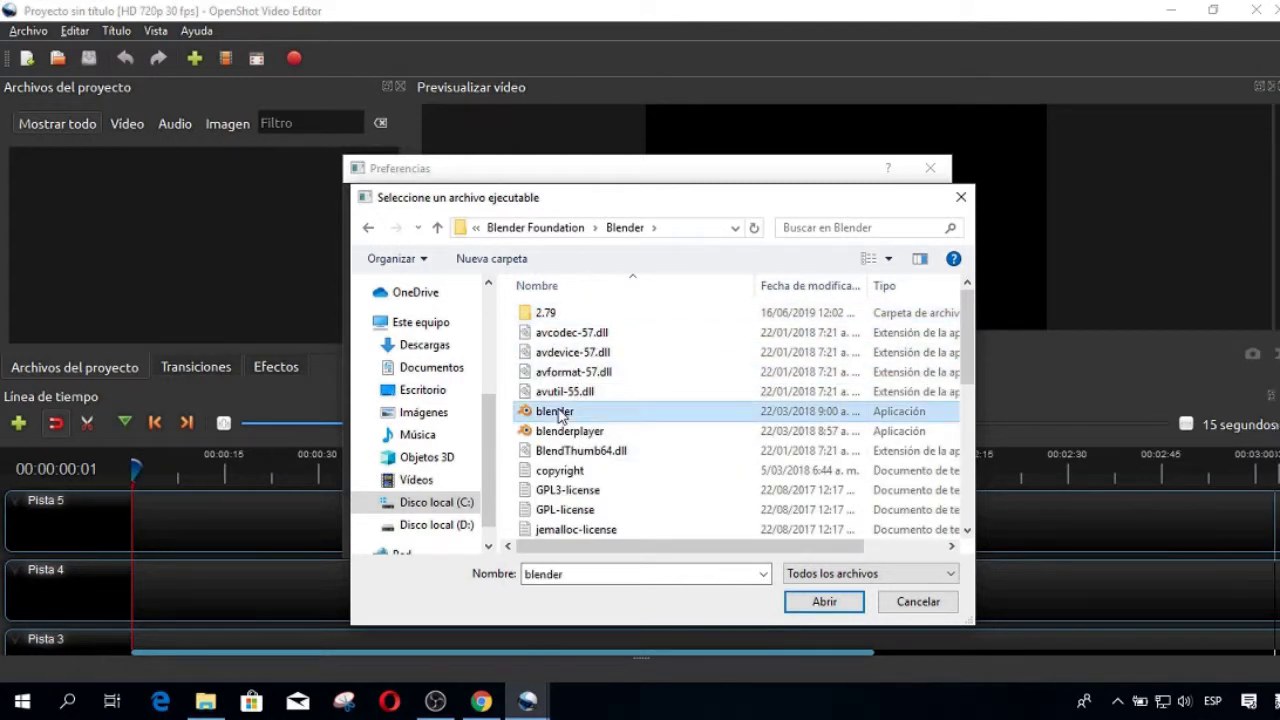
{"action": "left_click", "coordinate": [818, 604]}
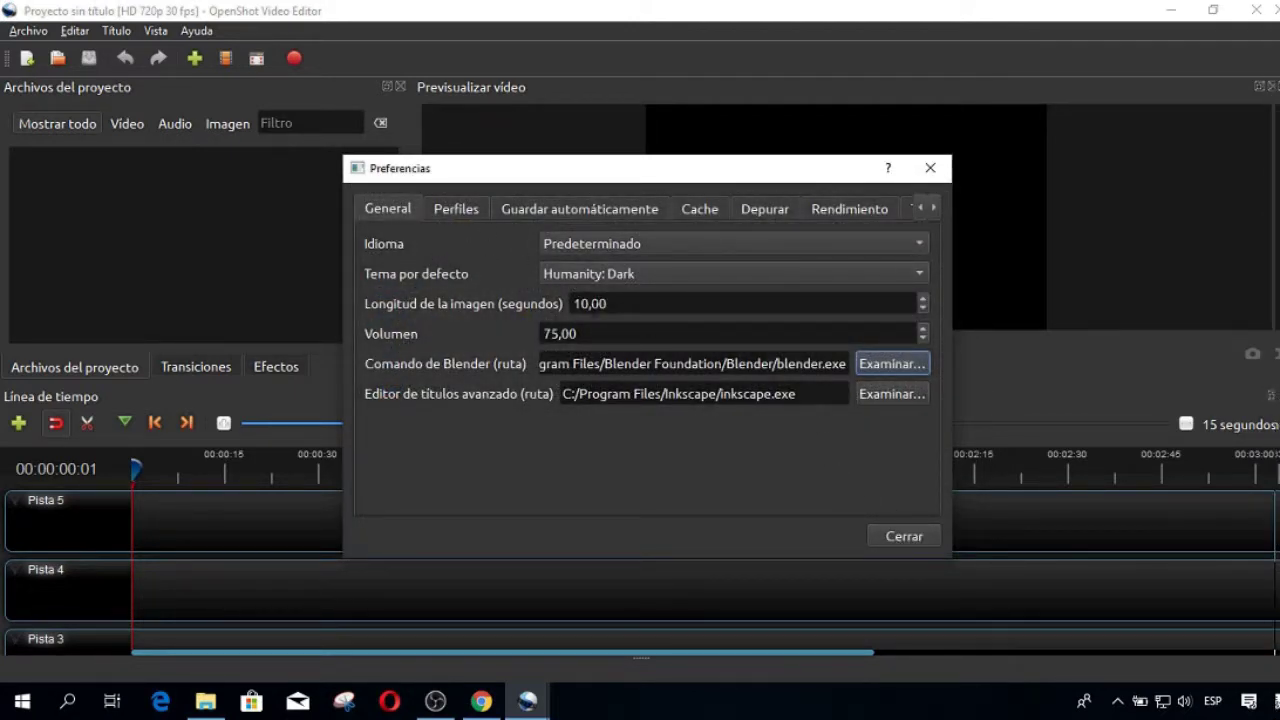
{"action": "left_click", "coordinate": [910, 537]}
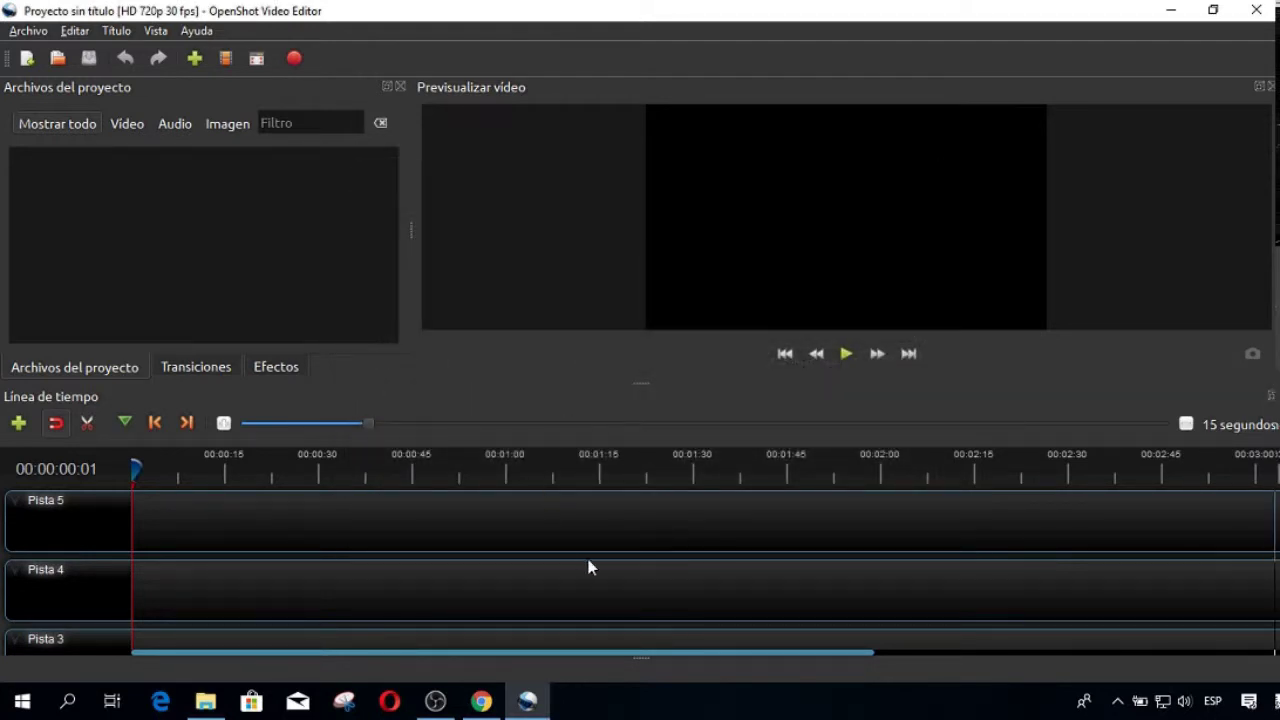
- Reopen Video-editado-1.osp from recent projects and scrub past 00:00:20 to the OpenShot title
{"action": "scroll", "coordinate": [611, 554], "scroll_direction": "down", "scroll_amount": 3}
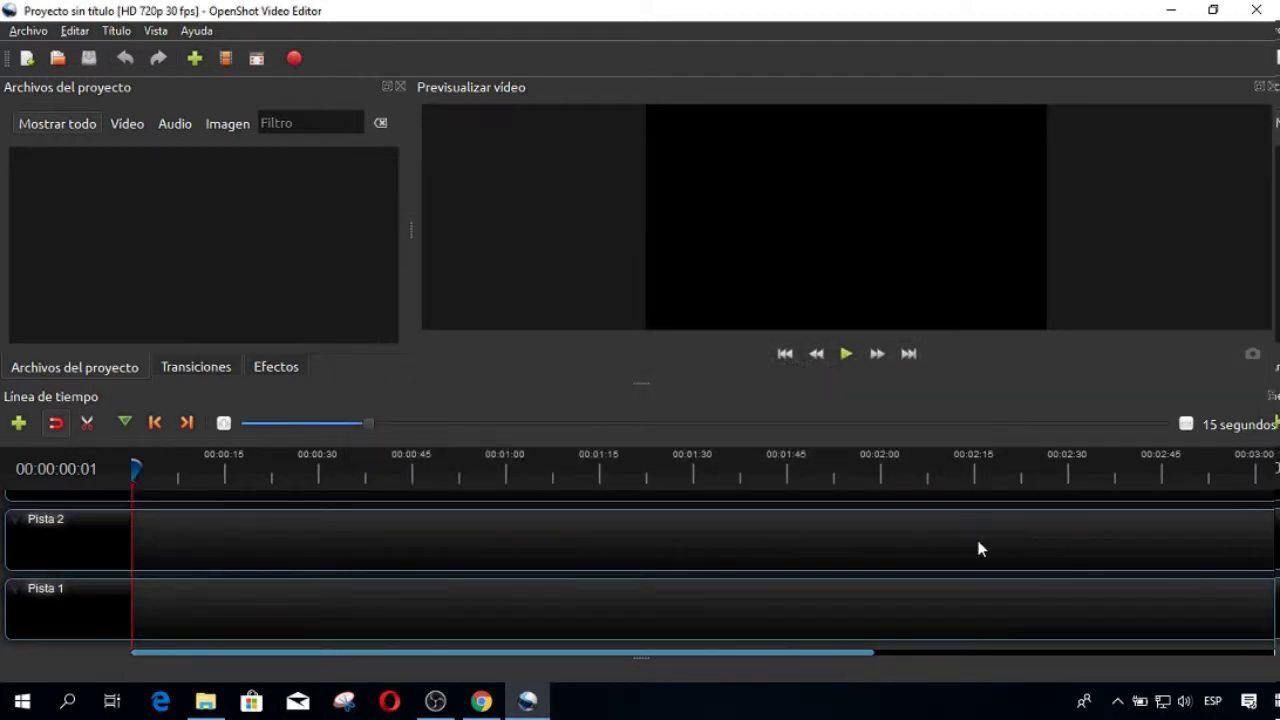
{"action": "left_click", "coordinate": [28, 30]}
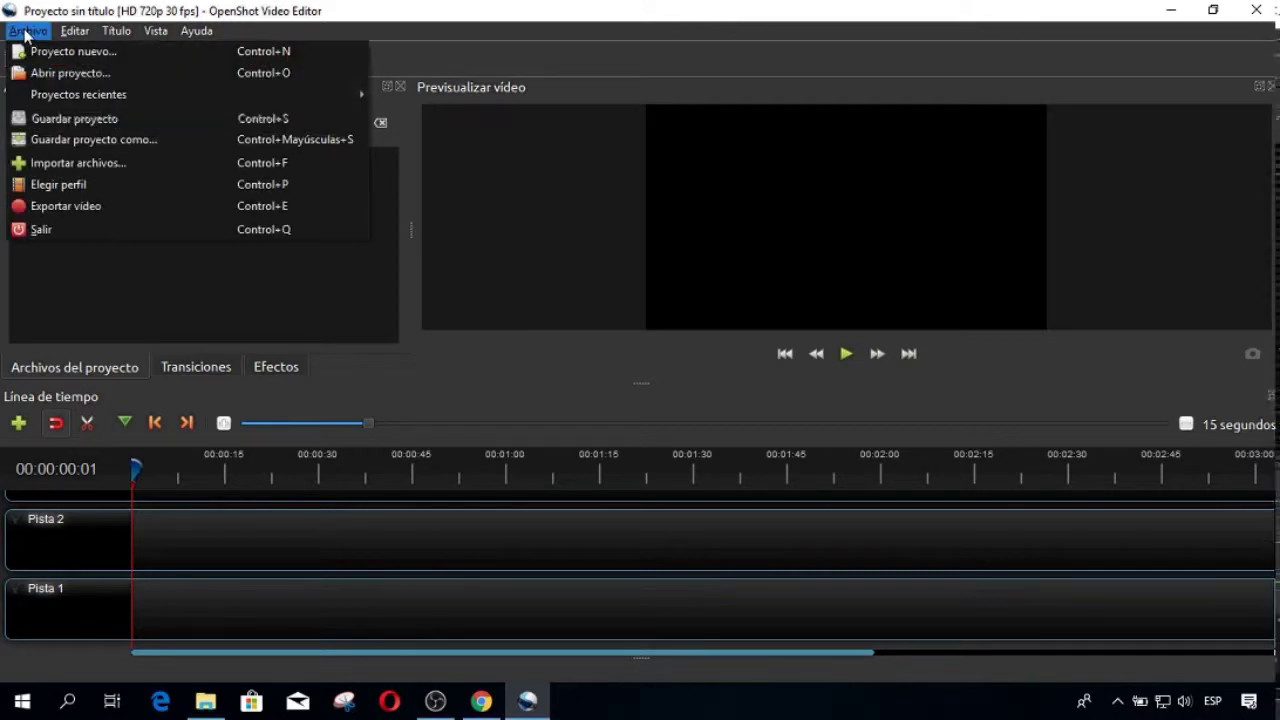
{"action": "mouse_move", "coordinate": [105, 97]}
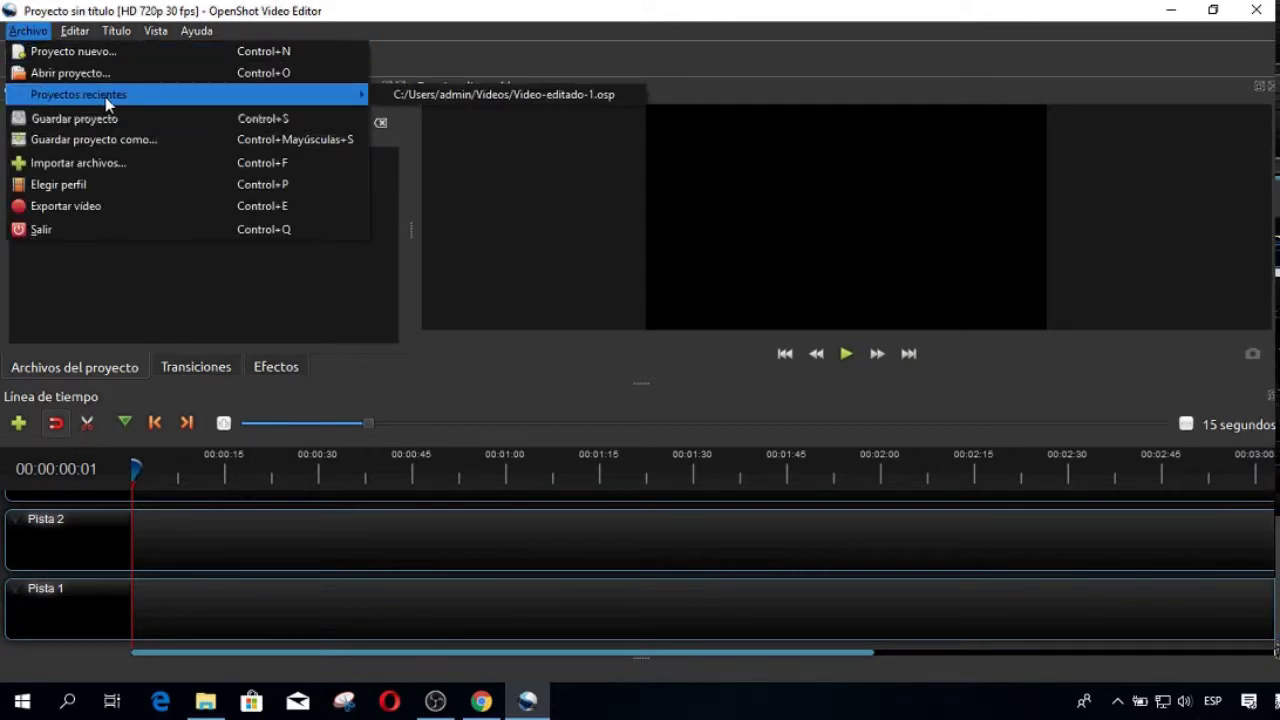
{"action": "left_click", "coordinate": [428, 89]}
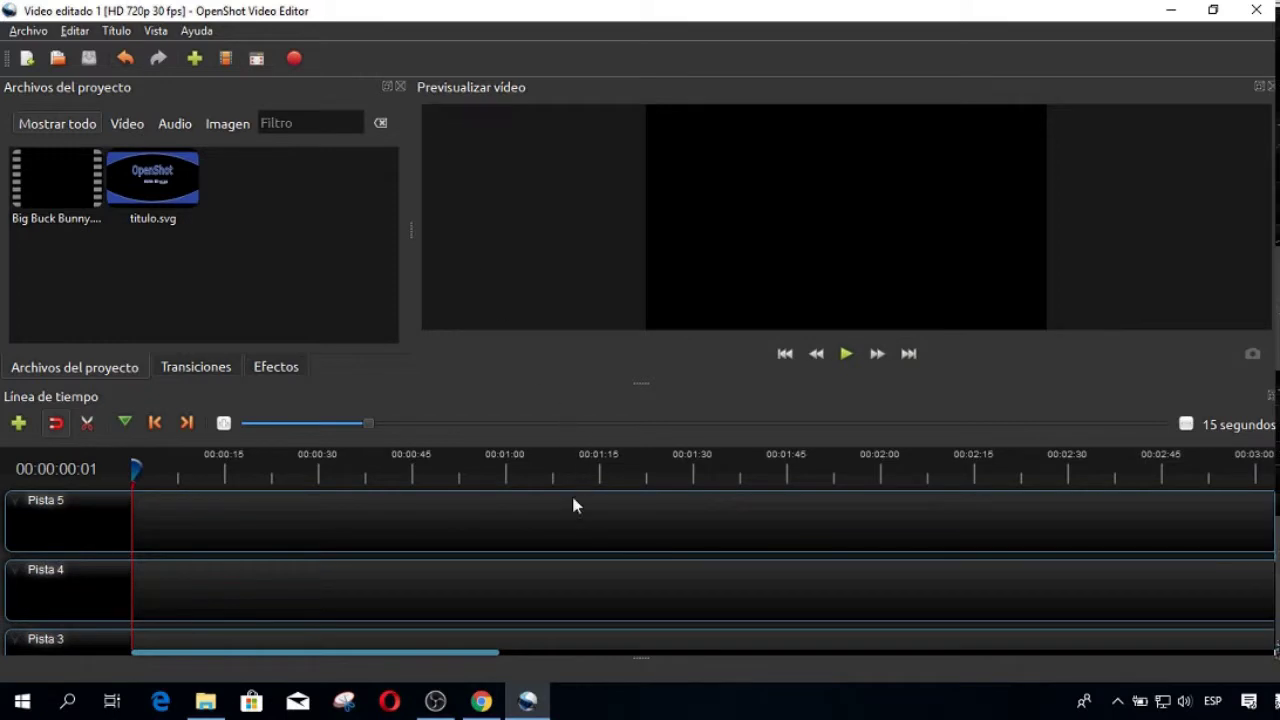
{"action": "scroll", "coordinate": [551, 524], "scroll_direction": "down", "scroll_amount": 1}
{"action": "scroll", "coordinate": [551, 524], "scroll_direction": "down", "scroll_amount": 3}
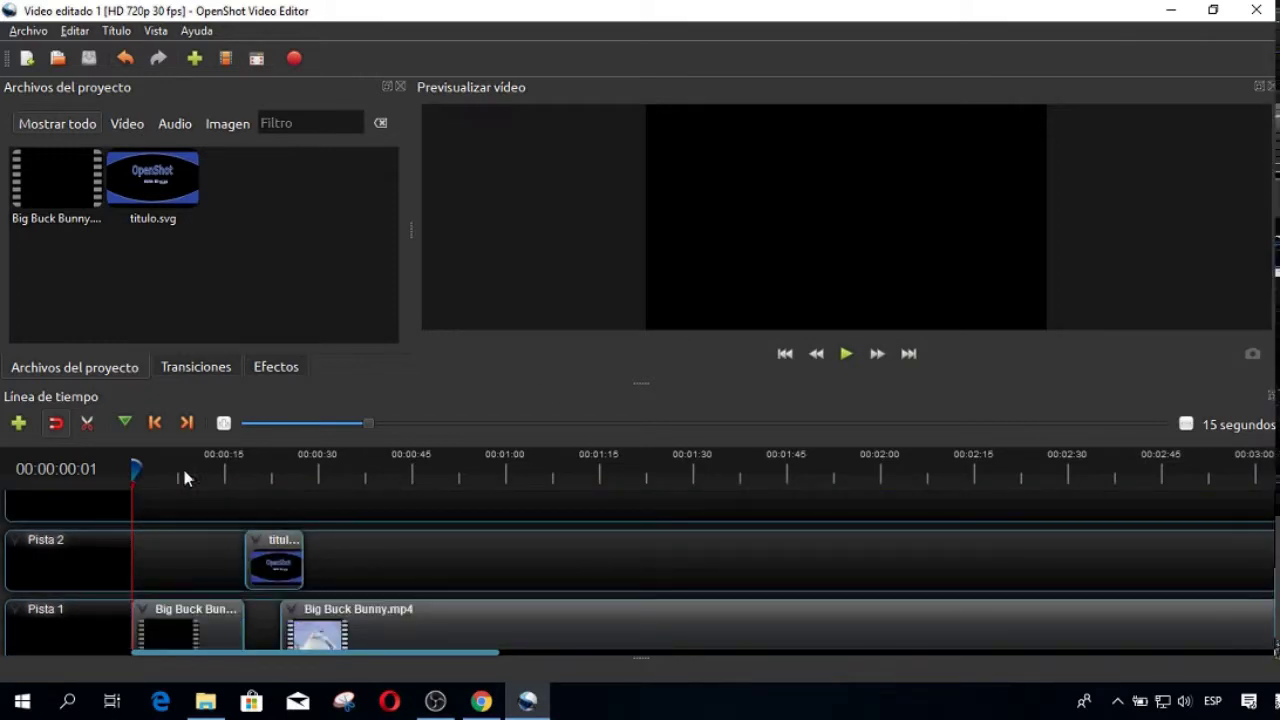
{"action": "left_click_drag", "start_coordinate": [140, 468], "coordinate": [291, 471]}
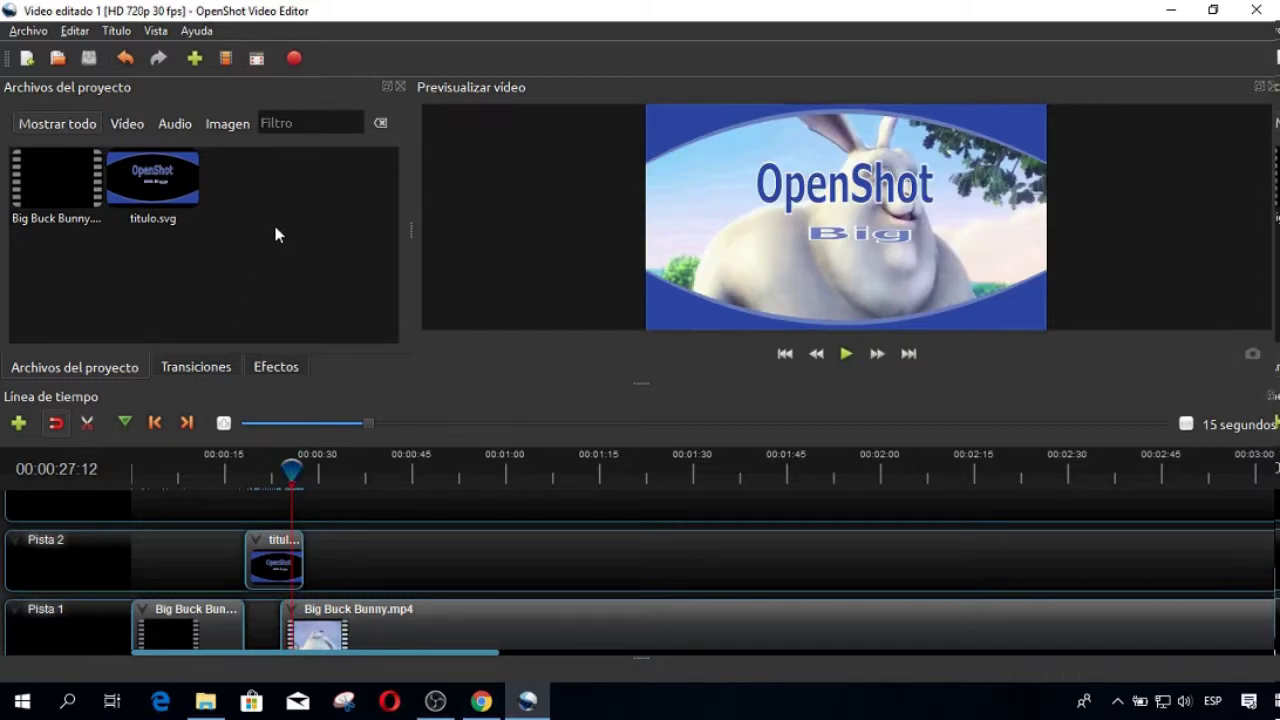
- Render an animated title from the Mapamundi globe template, New York to Paris
{"action": "left_click", "coordinate": [133, 33]}
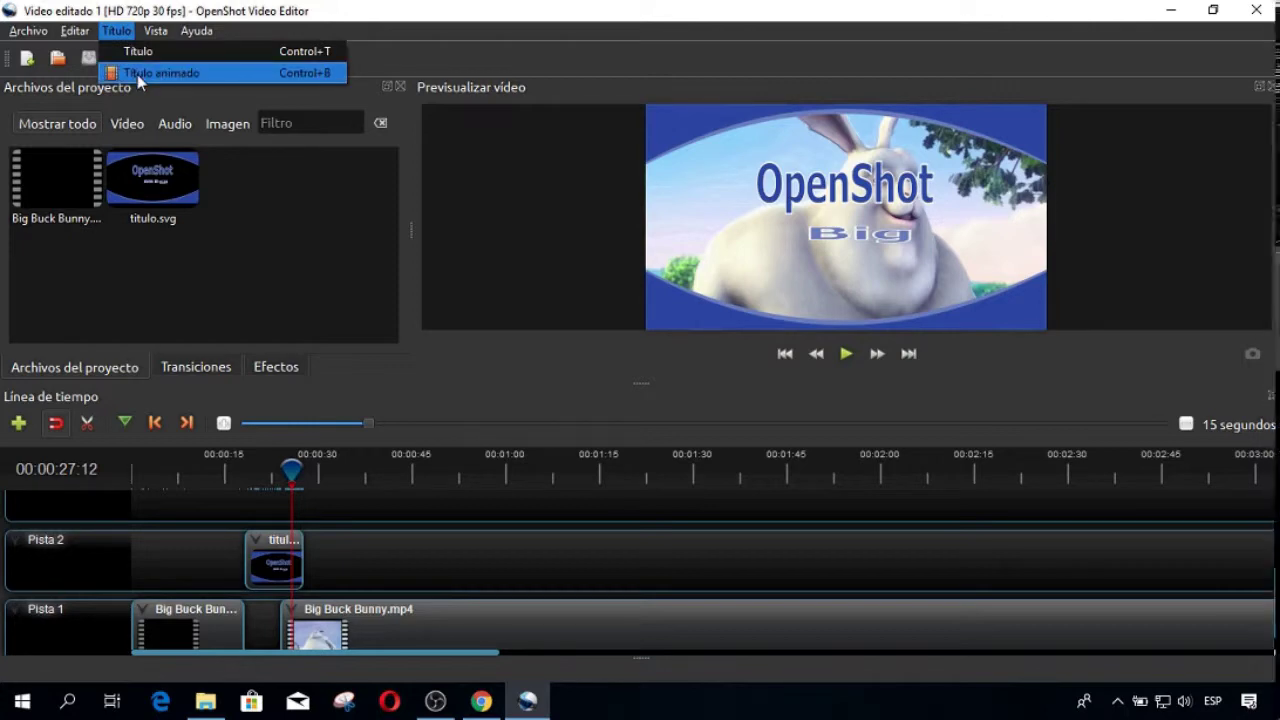
{"action": "left_click", "coordinate": [139, 78]}
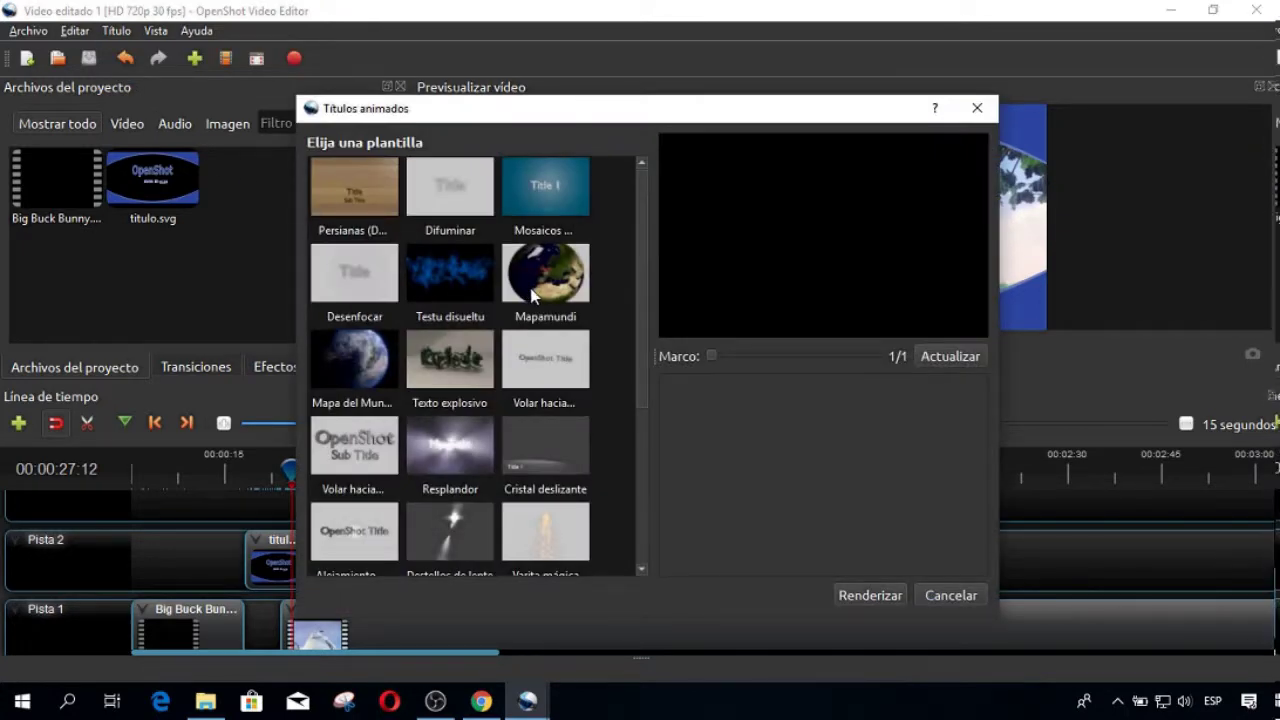
{"action": "left_click", "coordinate": [533, 295]}
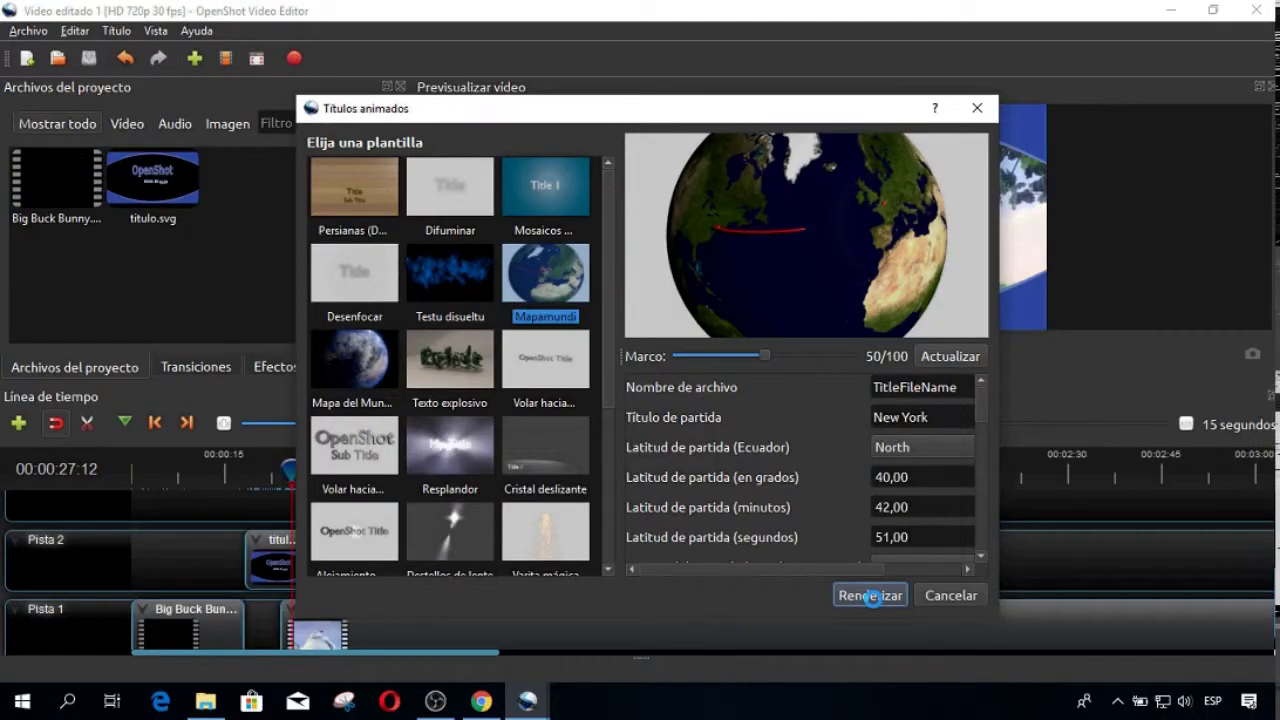
{"action": "left_click", "coordinate": [872, 597]}
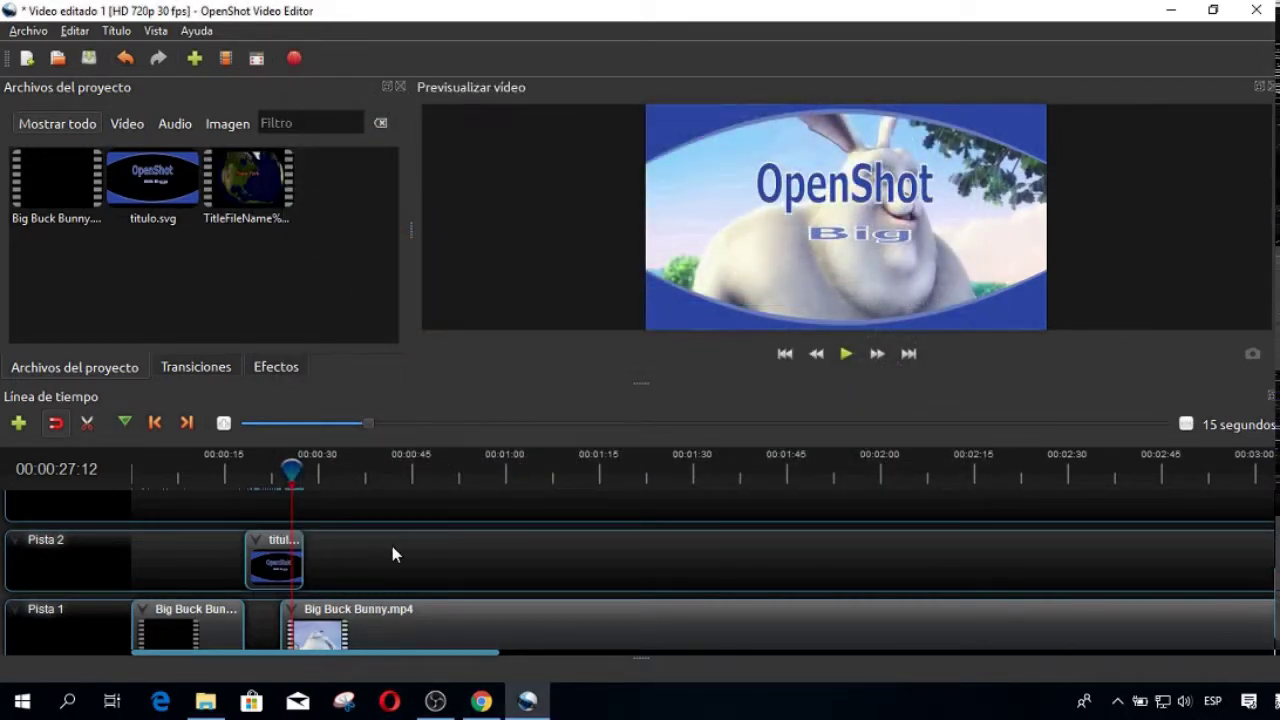
- Drop the globe title onto Pista 2 after titulo.svg, preview it, then rewind to about 11 seconds
{"action": "left_click", "coordinate": [270, 185]}
{"action": "mouse_move", "coordinate": [266, 224]}
{"action": "left_mouse_down"}
{"action": "mouse_move", "coordinate": [362, 541]}
{"action": "mouse_move", "coordinate": [318, 527]}
{"action": "left_mouse_up"}
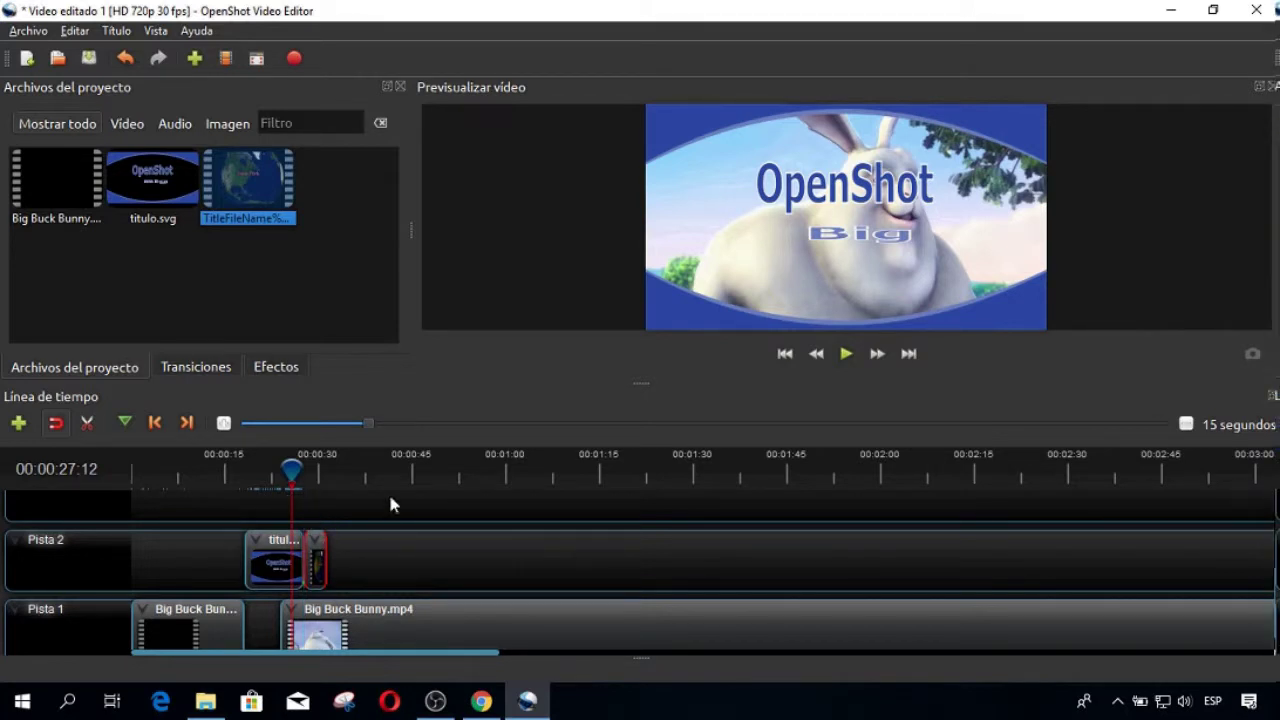
{"action": "left_click", "coordinate": [845, 355]}
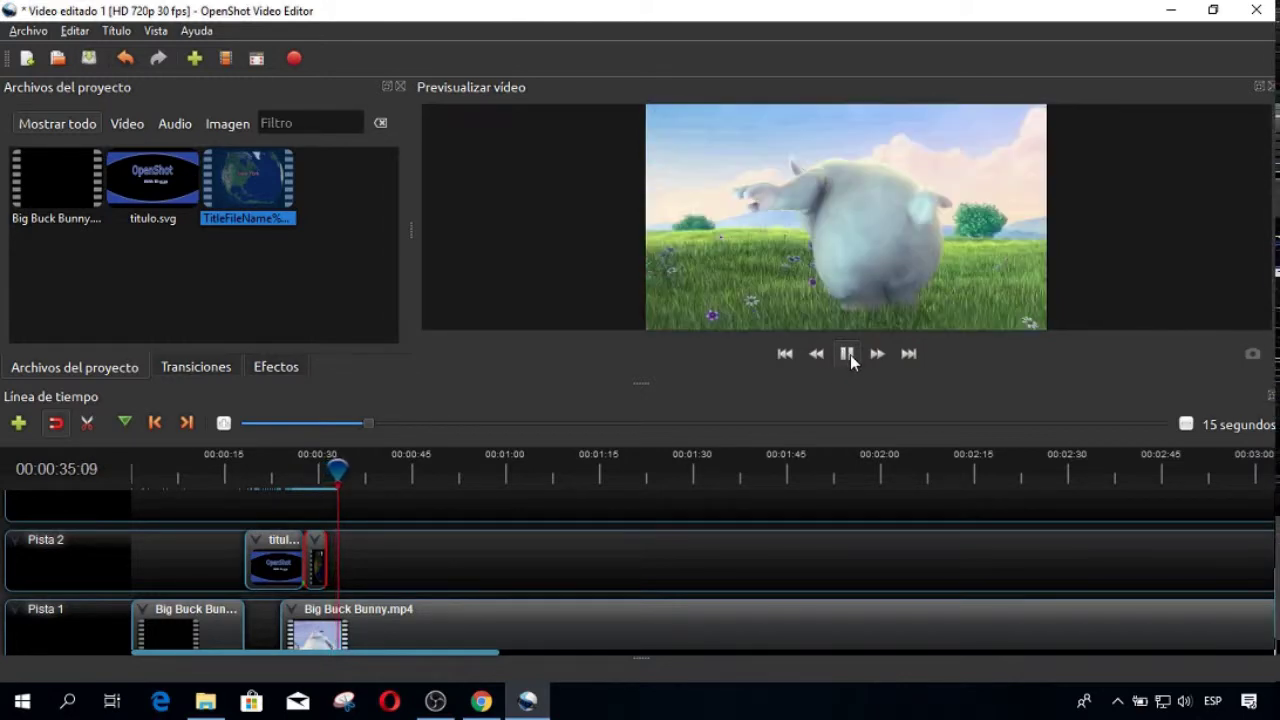
{"action": "left_click", "coordinate": [847, 356]}
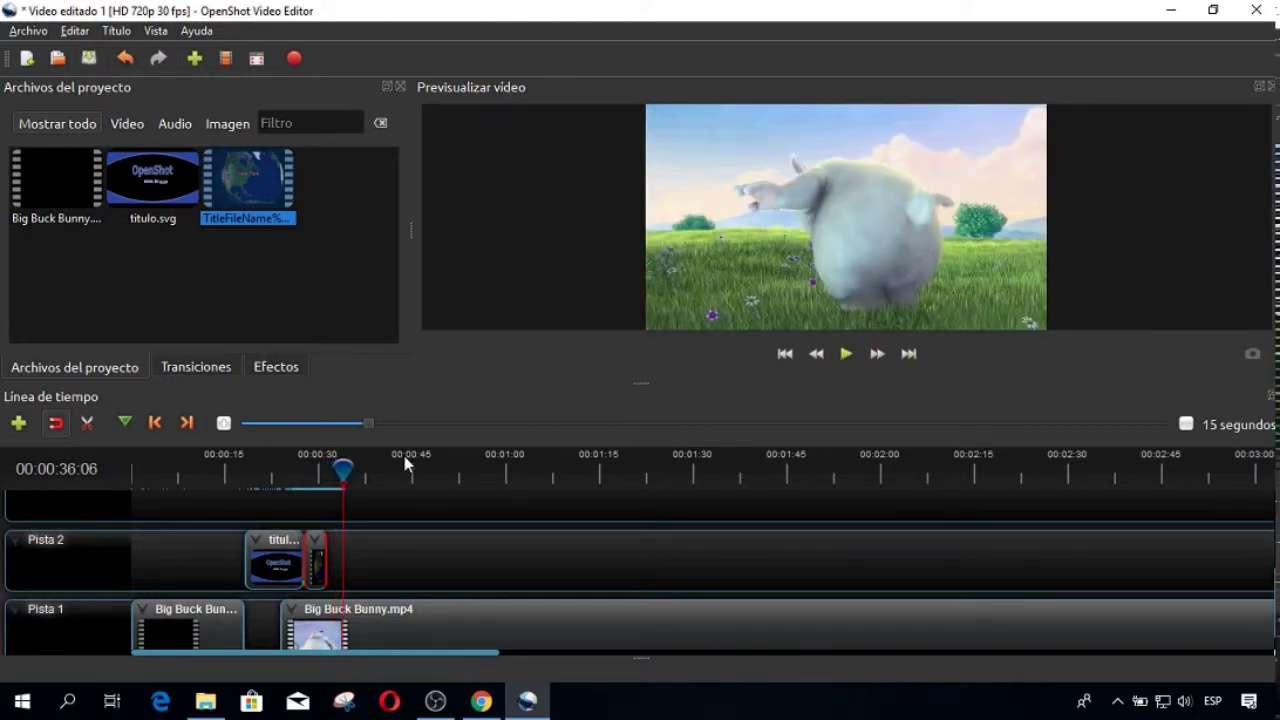
{"action": "left_click_drag", "start_coordinate": [347, 467], "coordinate": [197, 469]}
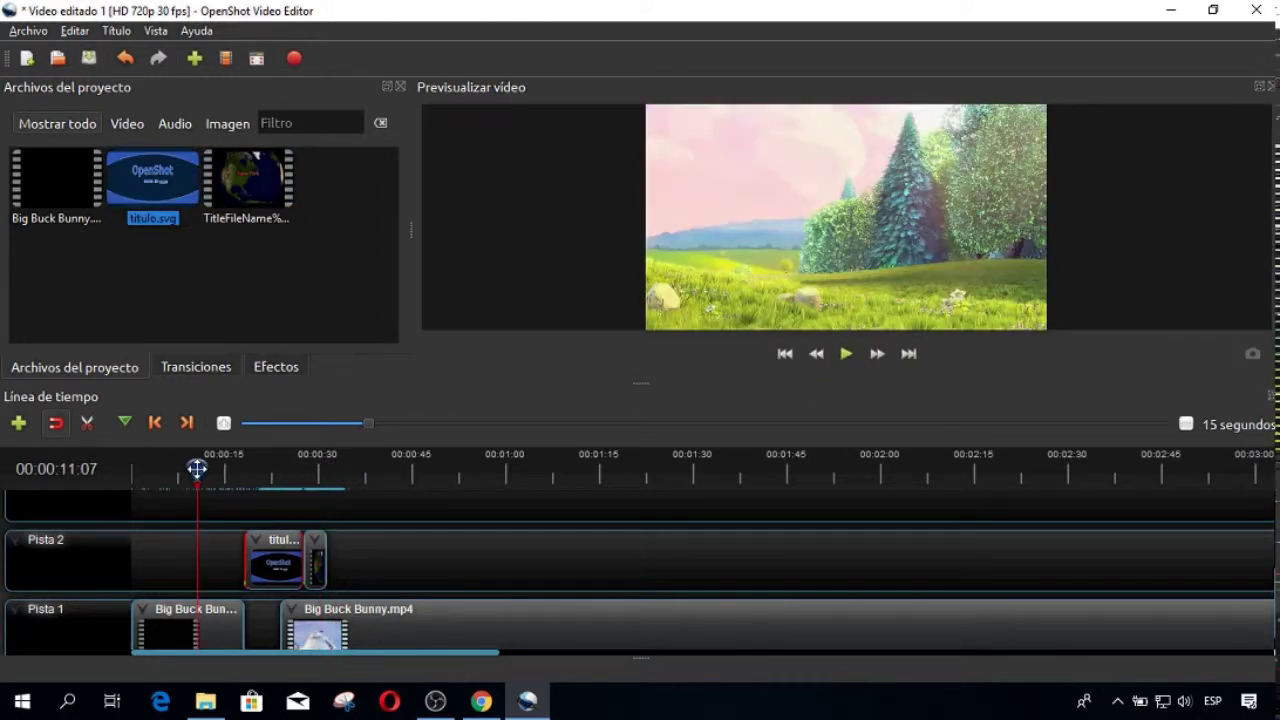
- Split the Big Buck Bunny clip on Pista 1 twice and remove two of the pieces
{"action": "left_click", "coordinate": [89, 423]}
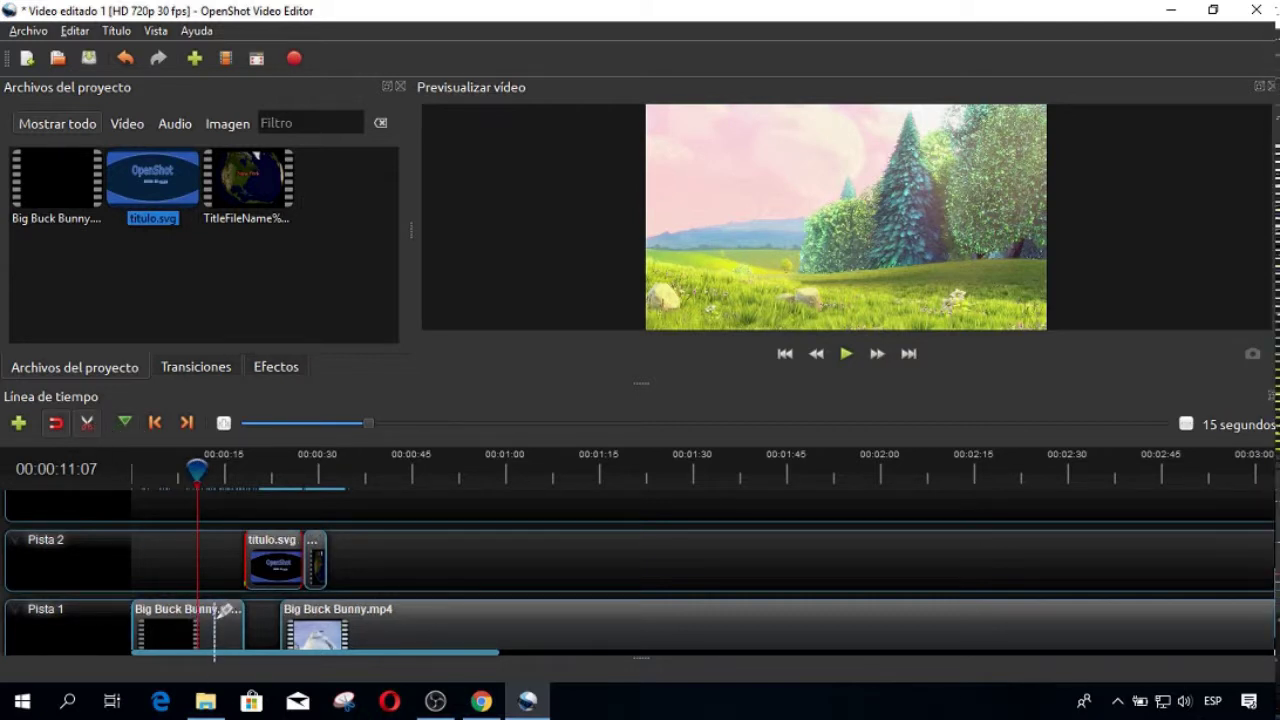
{"action": "left_click", "coordinate": [216, 610]}
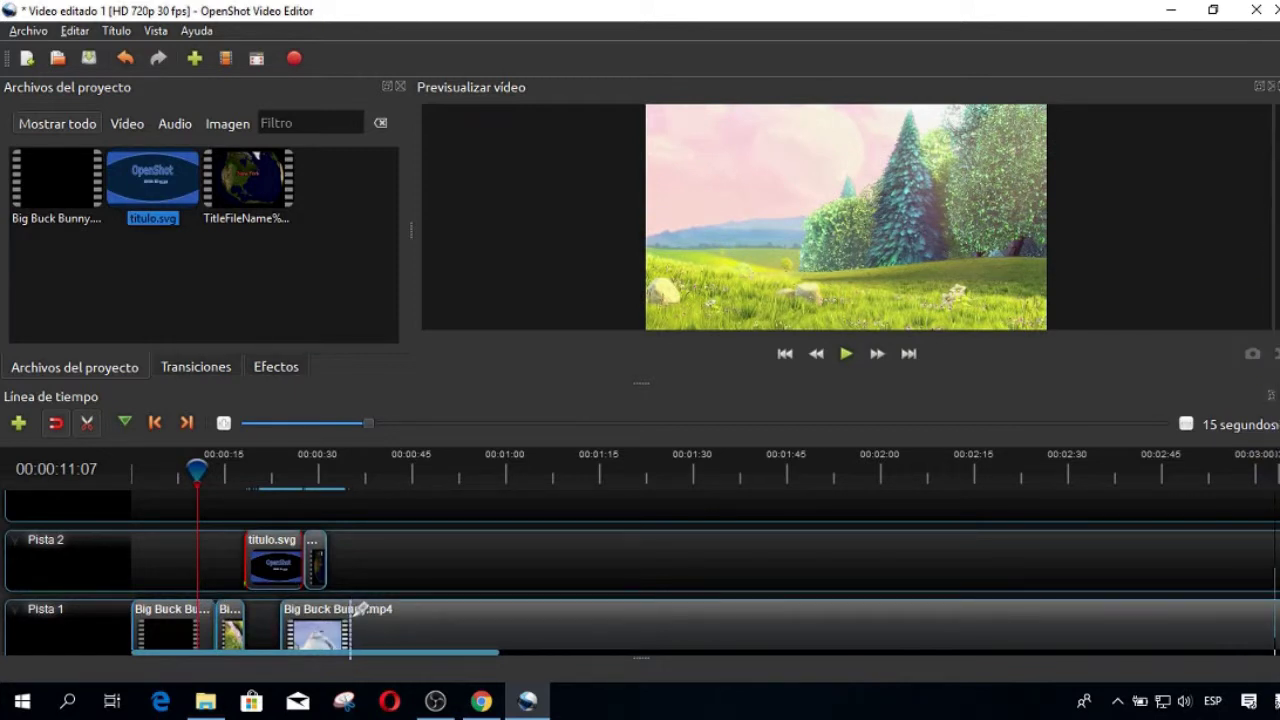
{"action": "left_click", "coordinate": [350, 610]}
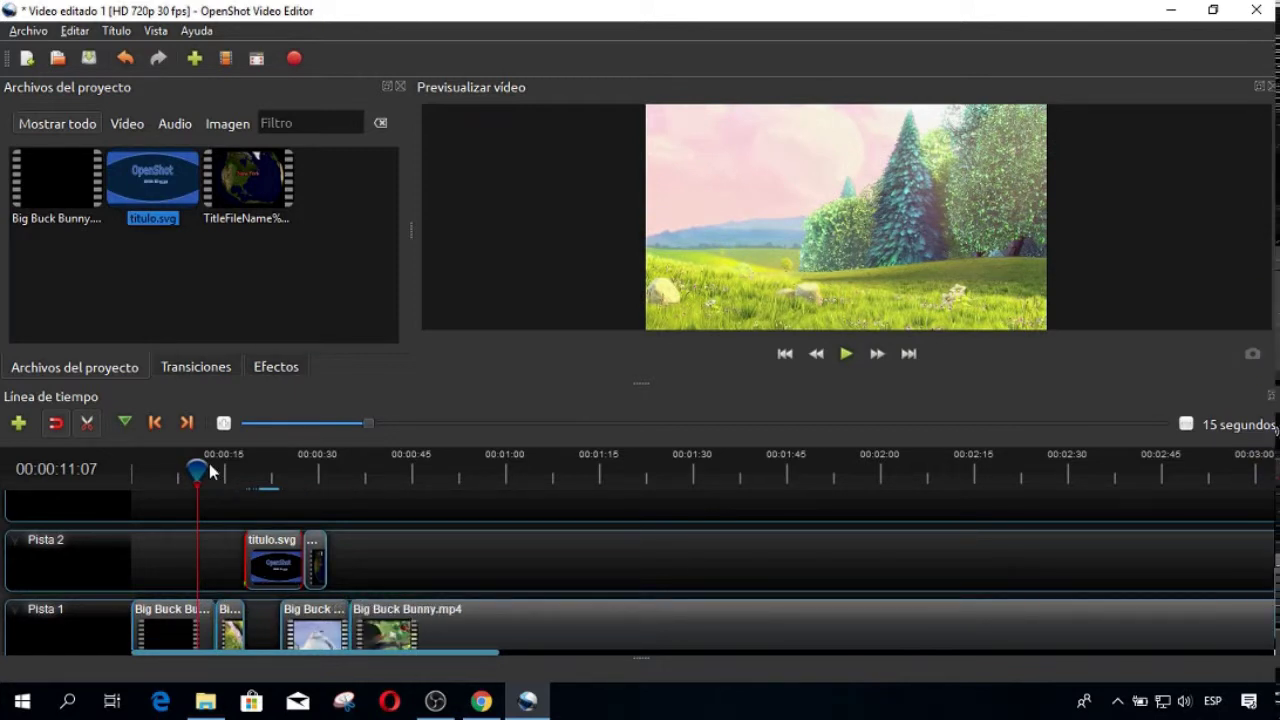
{"action": "right_click", "coordinate": [156, 638]}
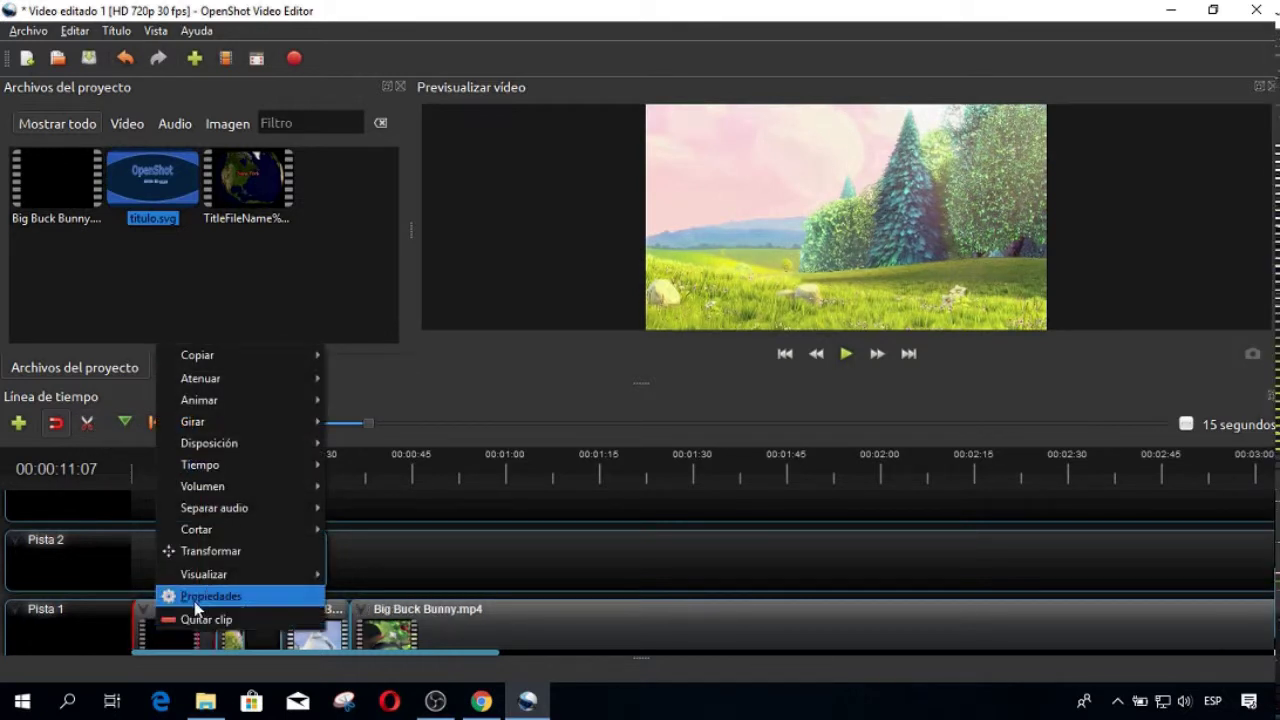
{"action": "left_click", "coordinate": [202, 622]}
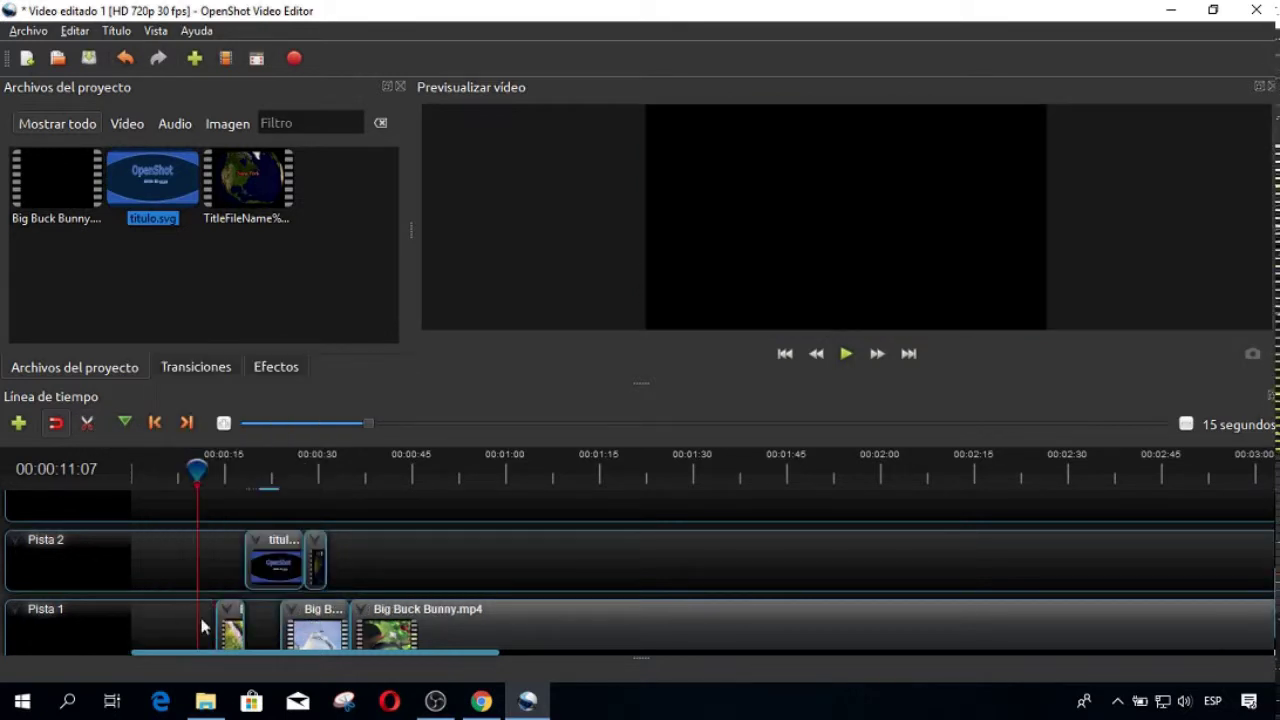
{"action": "right_click", "coordinate": [422, 631]}
{"action": "left_click", "coordinate": [453, 618]}
- Shift the remaining clips on both tracks to the timeline start and save the project
{"action": "left_click_drag", "start_coordinate": [433, 561], "coordinate": [214, 622]}
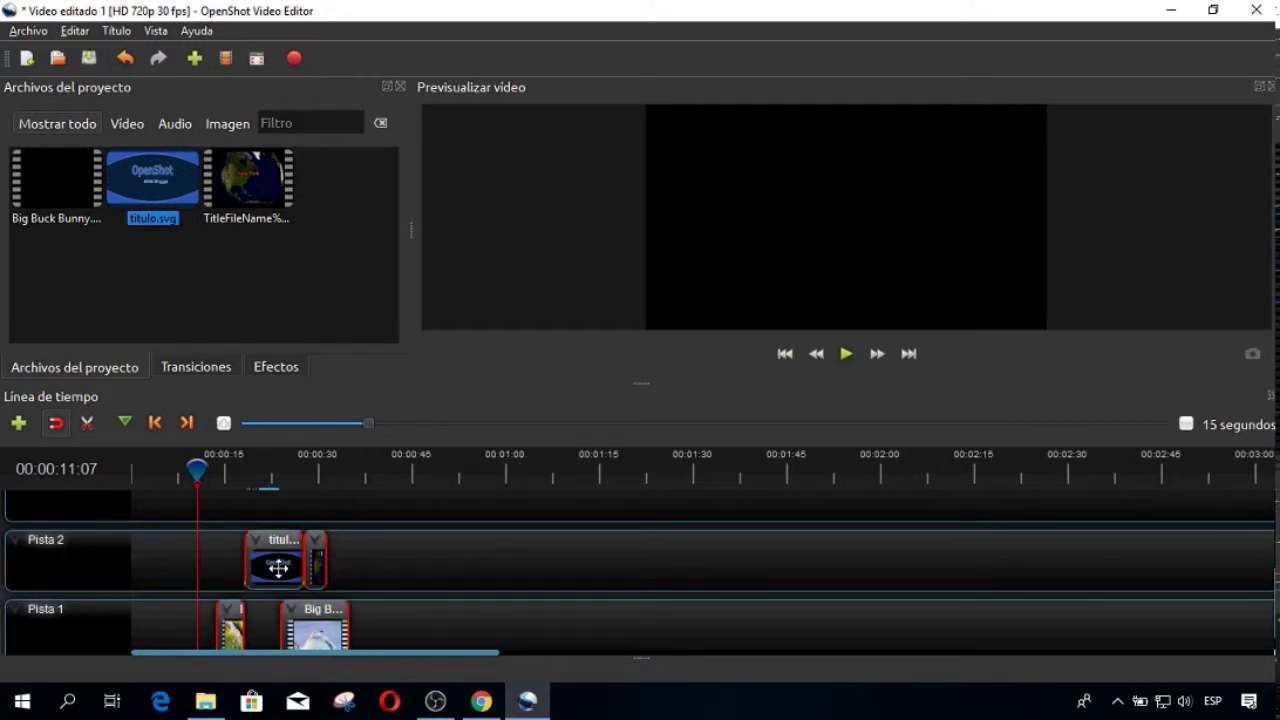
{"action": "left_click_drag", "start_coordinate": [278, 567], "coordinate": [194, 566]}
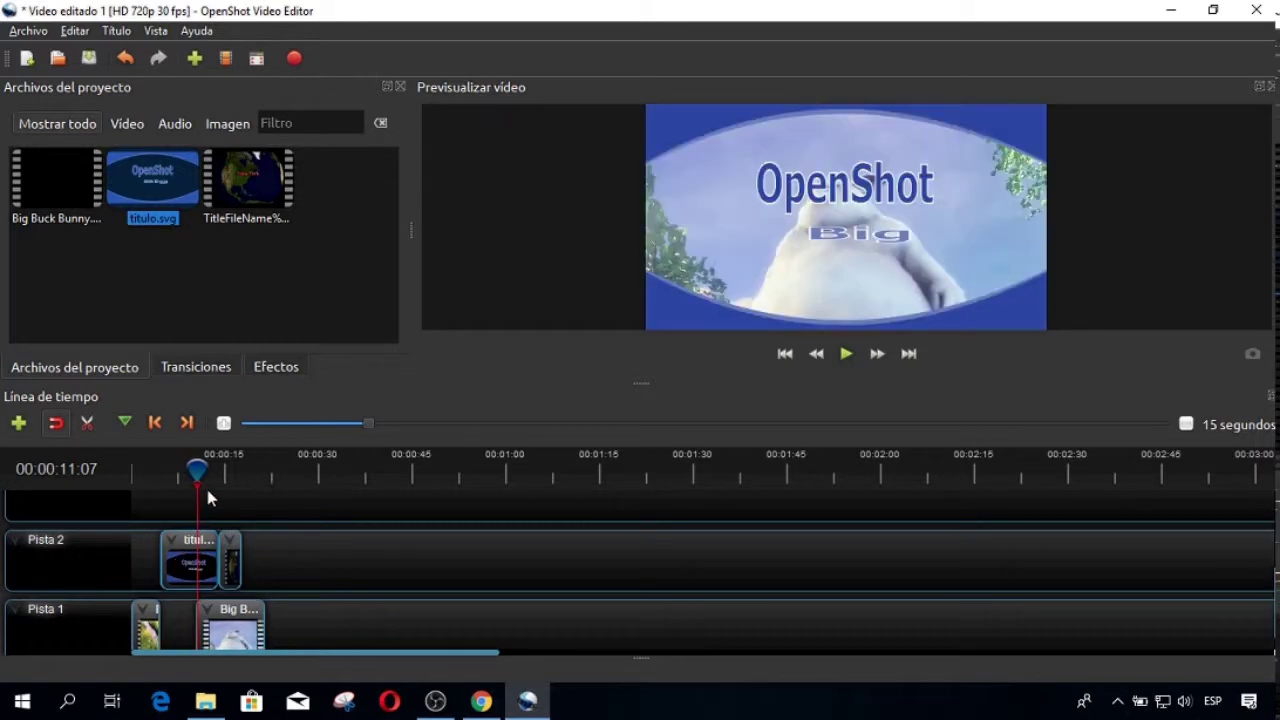
{"action": "left_click_drag", "start_coordinate": [197, 469], "coordinate": [133, 474]}
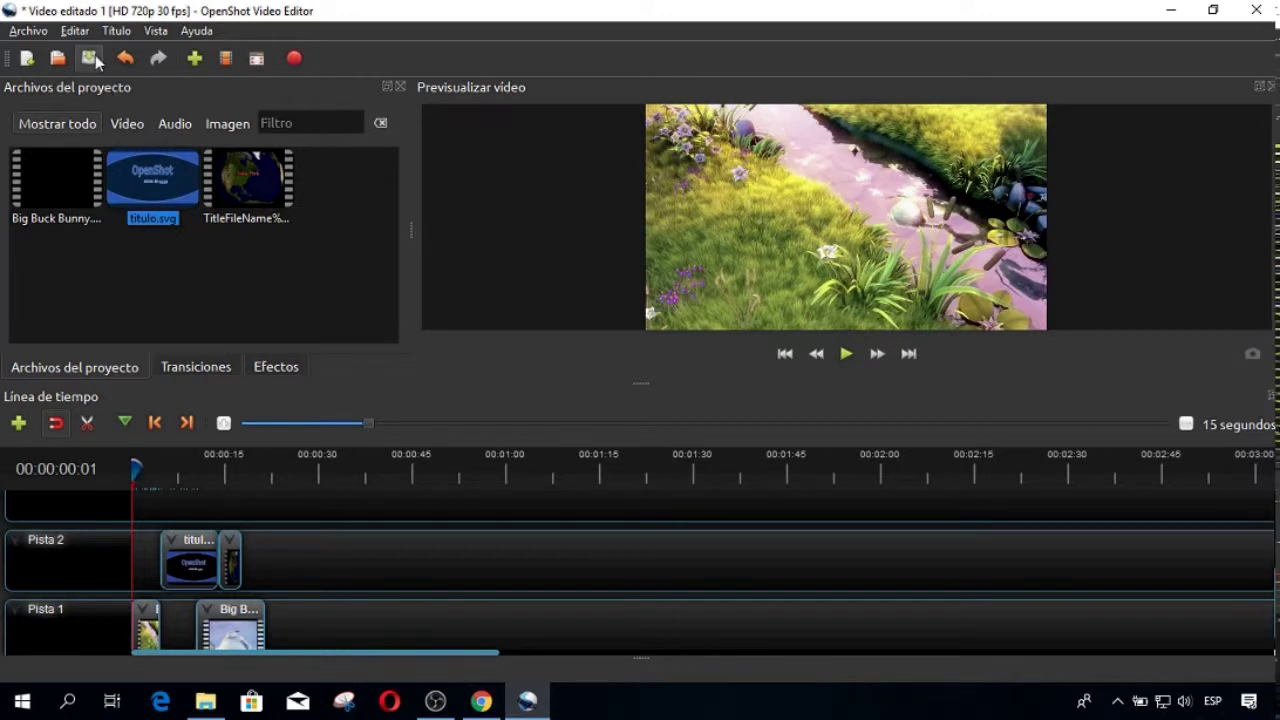
{"action": "left_click", "coordinate": [95, 60]}
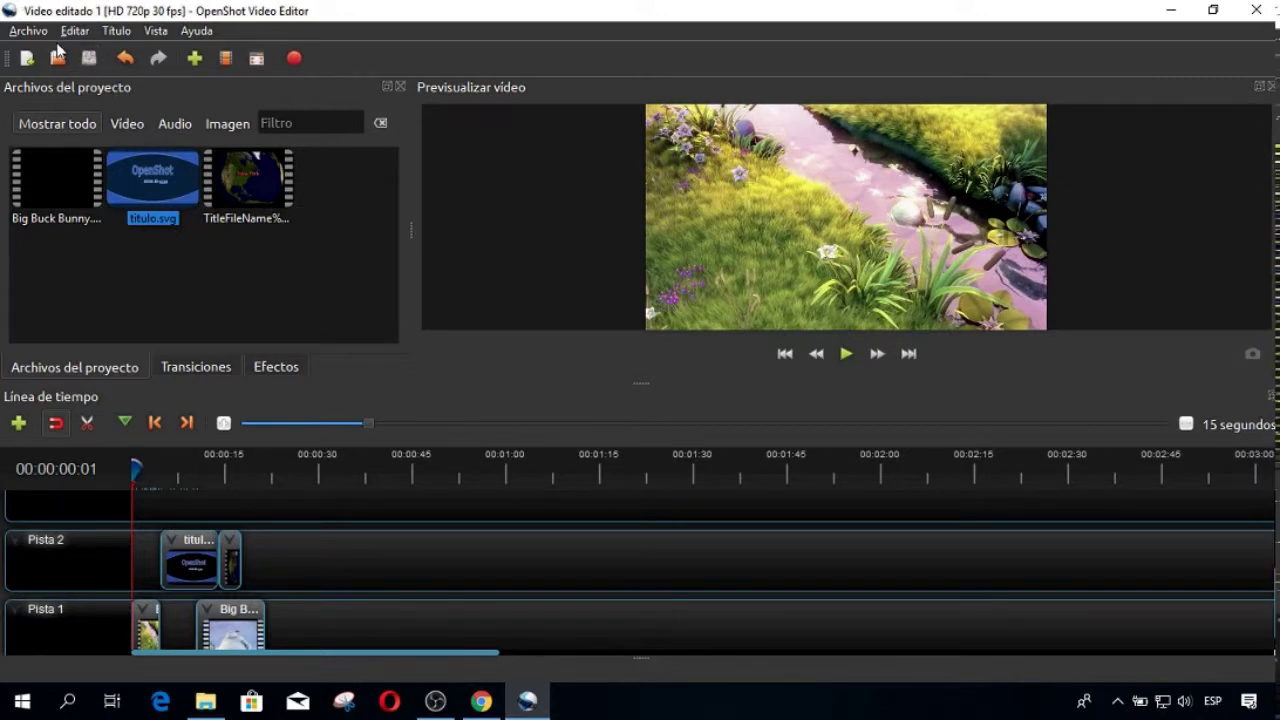
- Export with profile Web, target YouTube-HD, HD 720p 29.97 fps (1280x720), Alta quality
{"action": "left_click", "coordinate": [30, 31]}
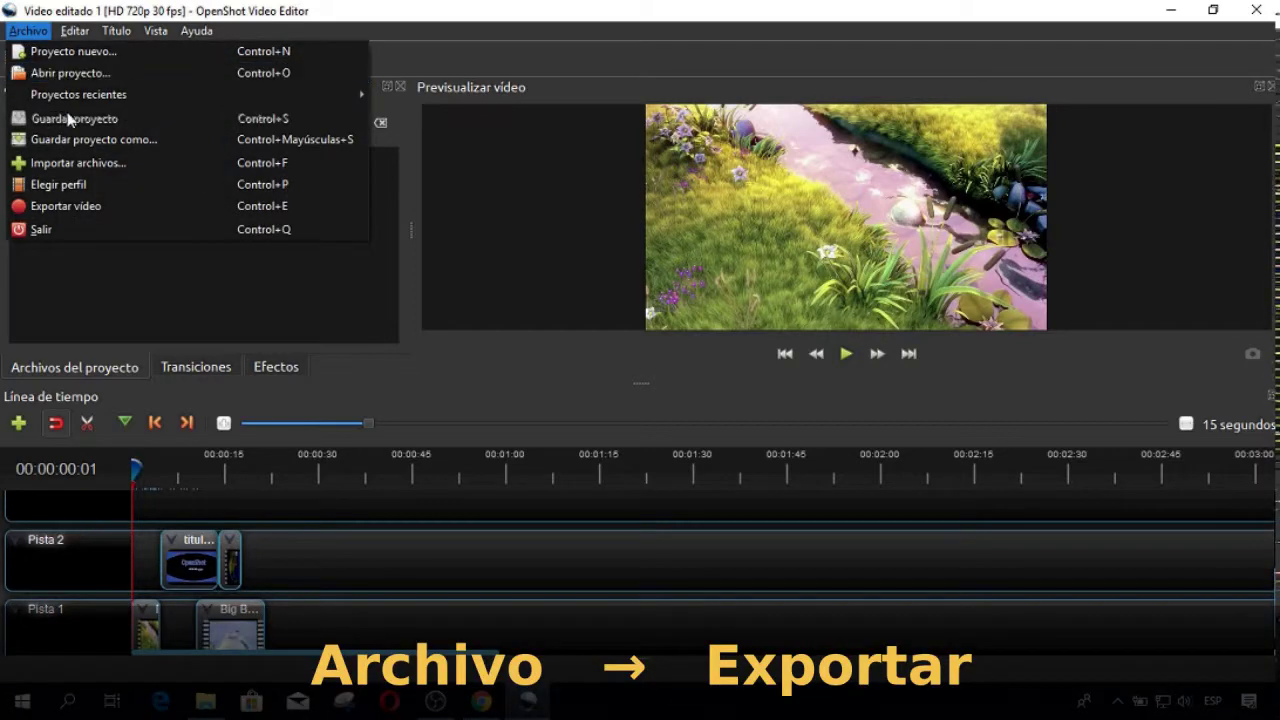
{"action": "left_click", "coordinate": [95, 205]}
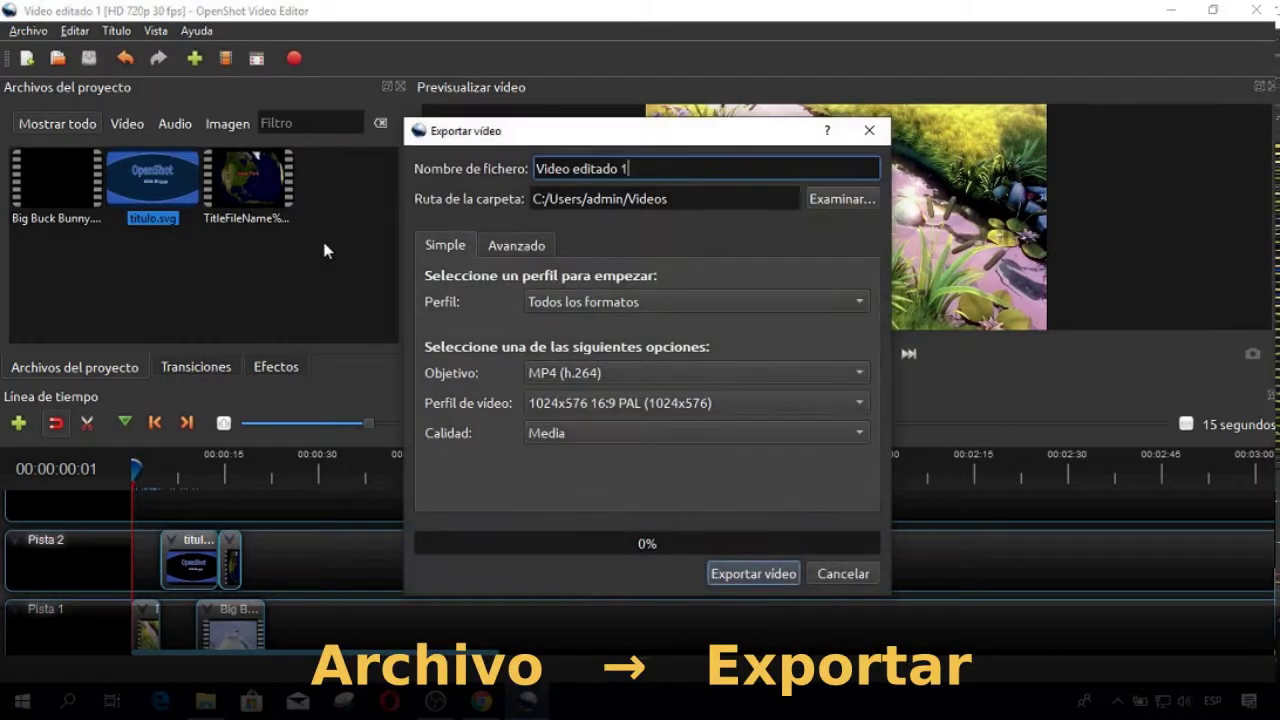
{"action": "left_click", "coordinate": [632, 304]}
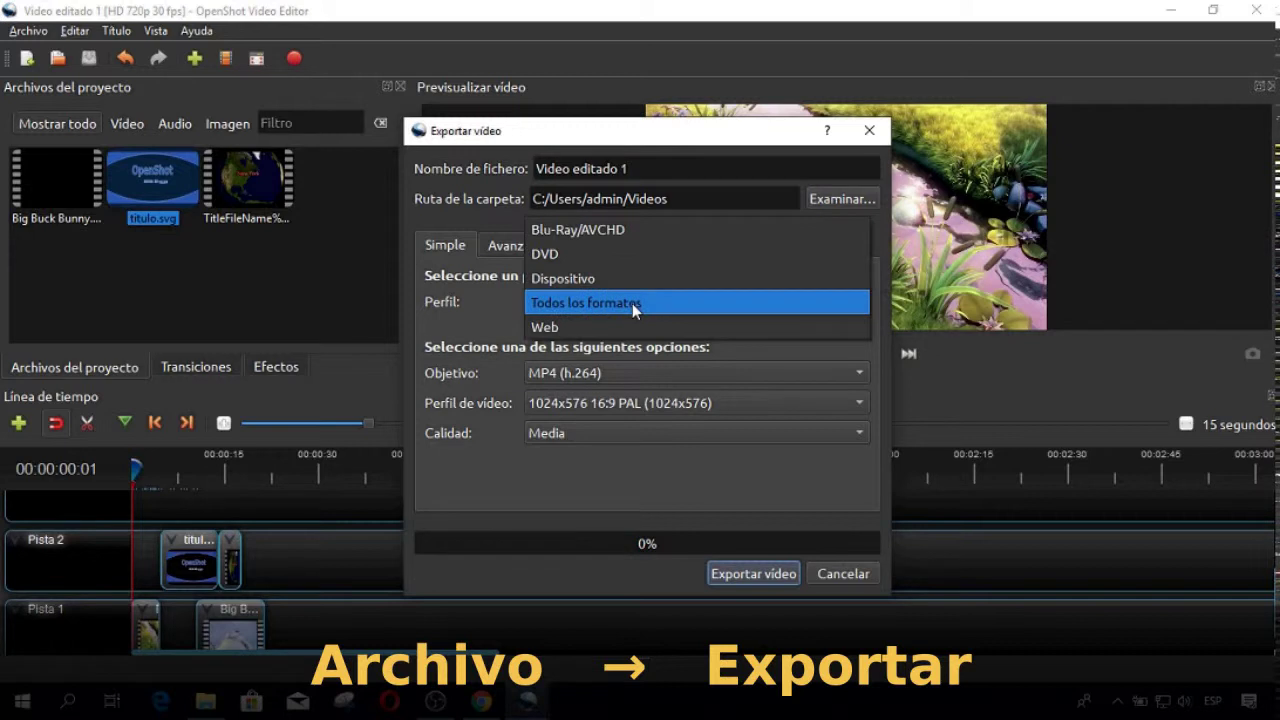
{"action": "left_click", "coordinate": [634, 328]}
{"action": "left_click", "coordinate": [641, 375]}
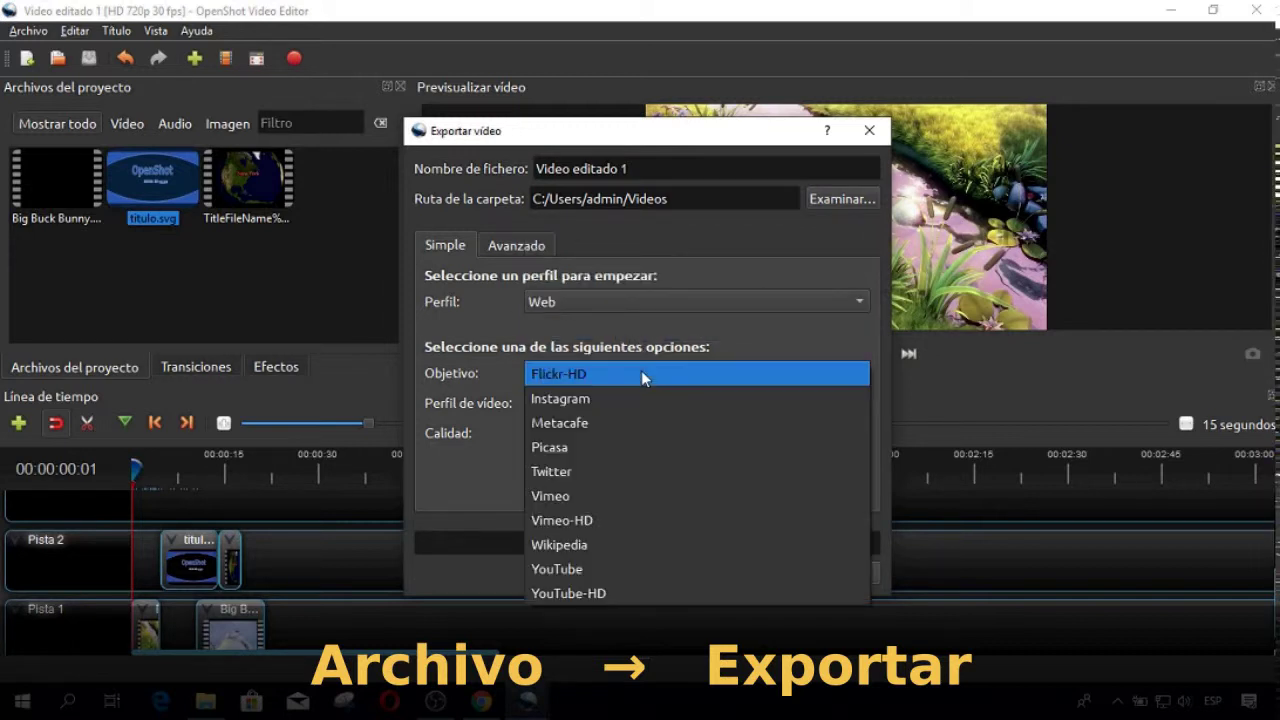
{"action": "left_click", "coordinate": [641, 590]}
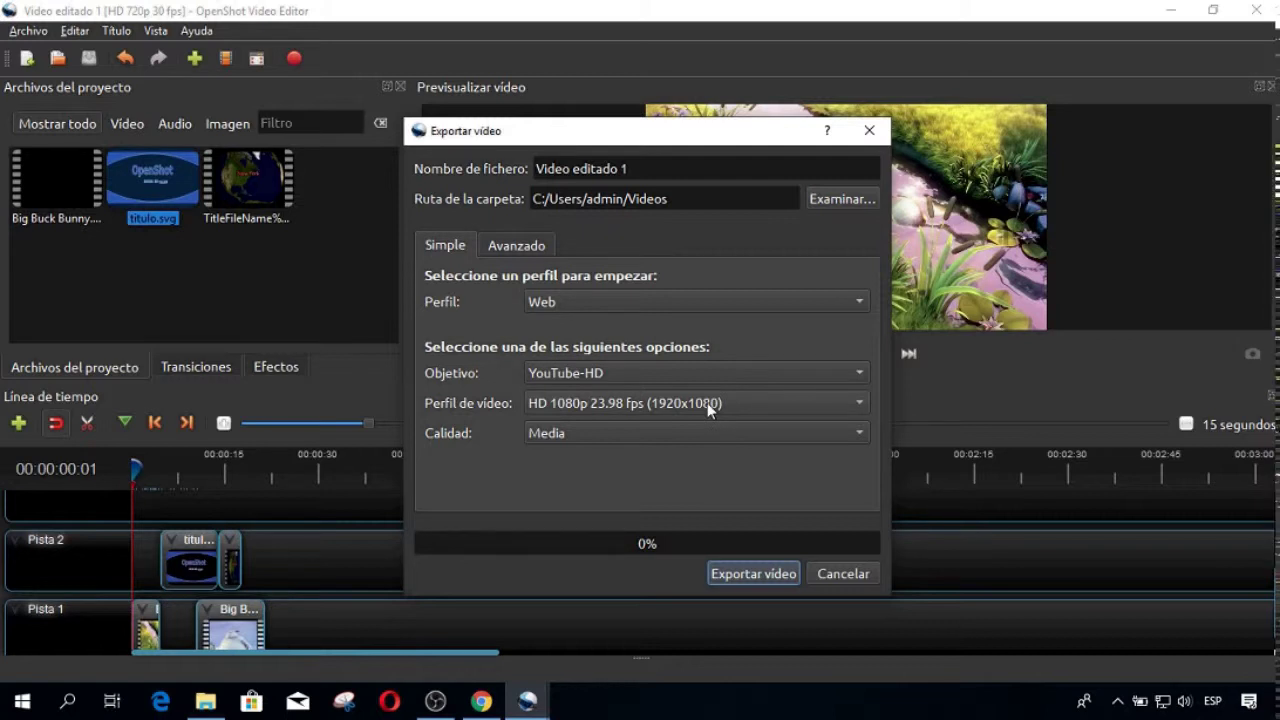
{"action": "left_click", "coordinate": [680, 435]}
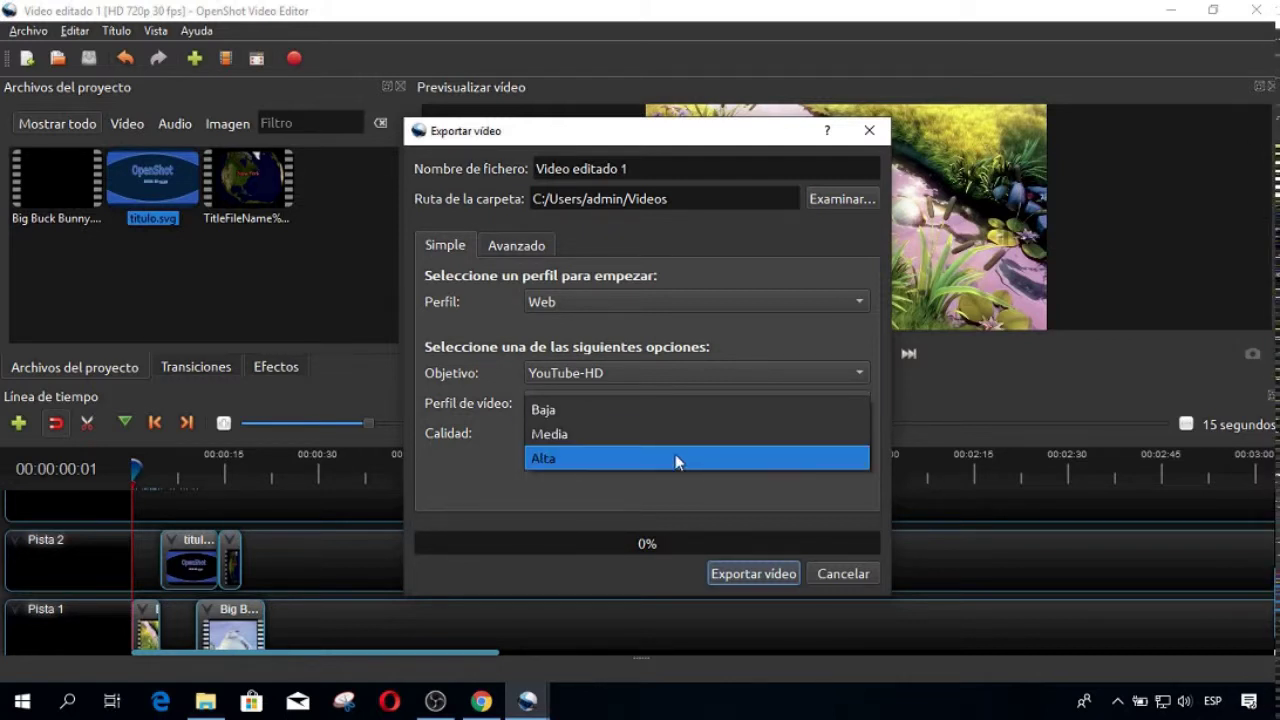
{"action": "left_click", "coordinate": [675, 458]}
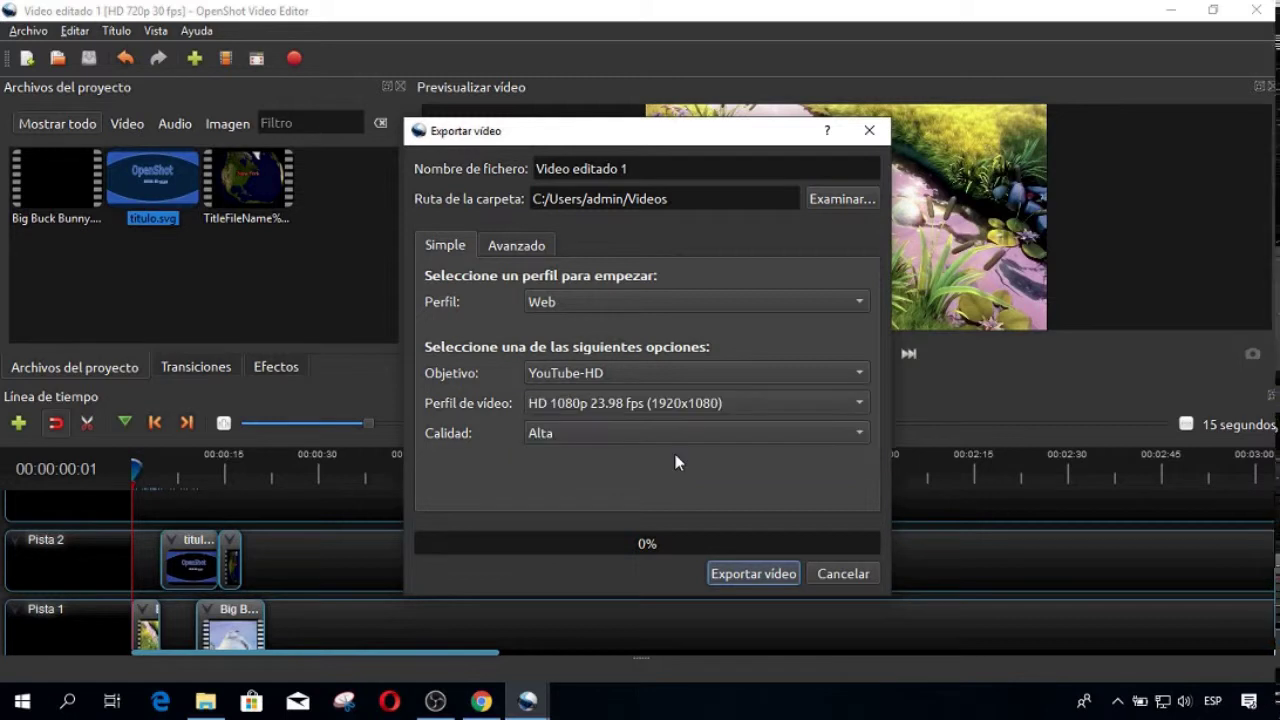
{"action": "left_click", "coordinate": [687, 402]}
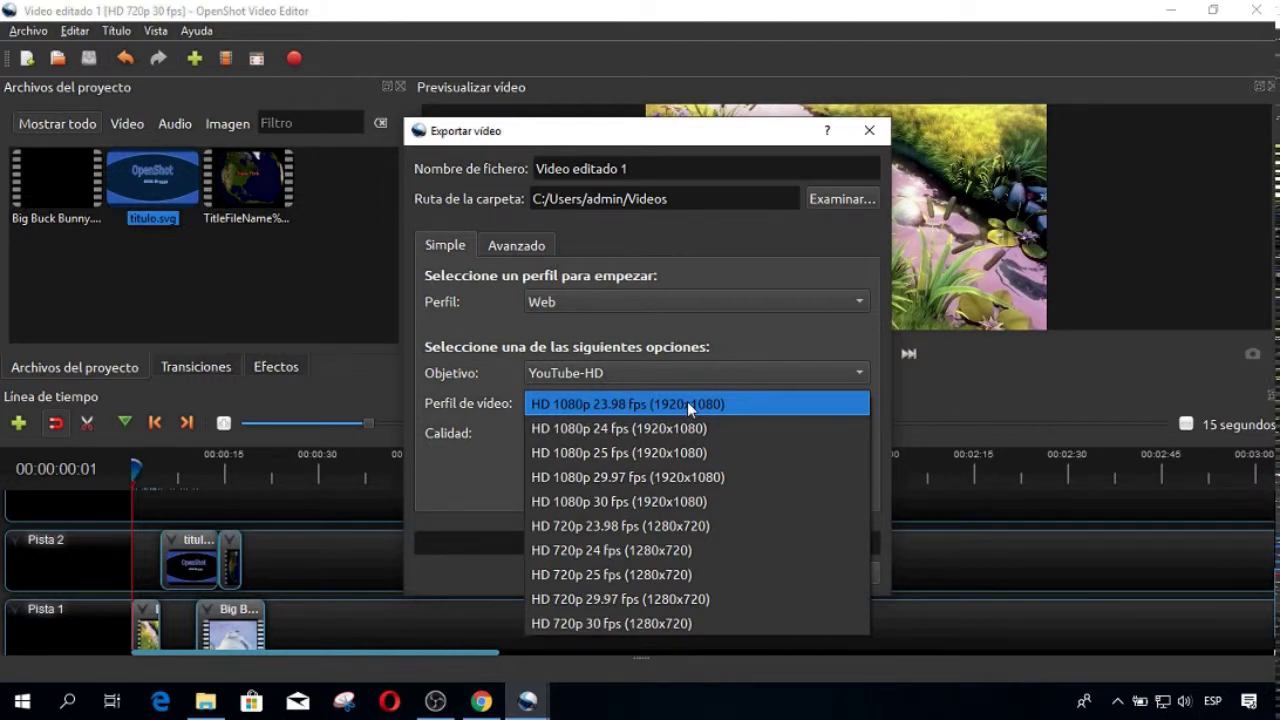
{"action": "left_click", "coordinate": [711, 599]}
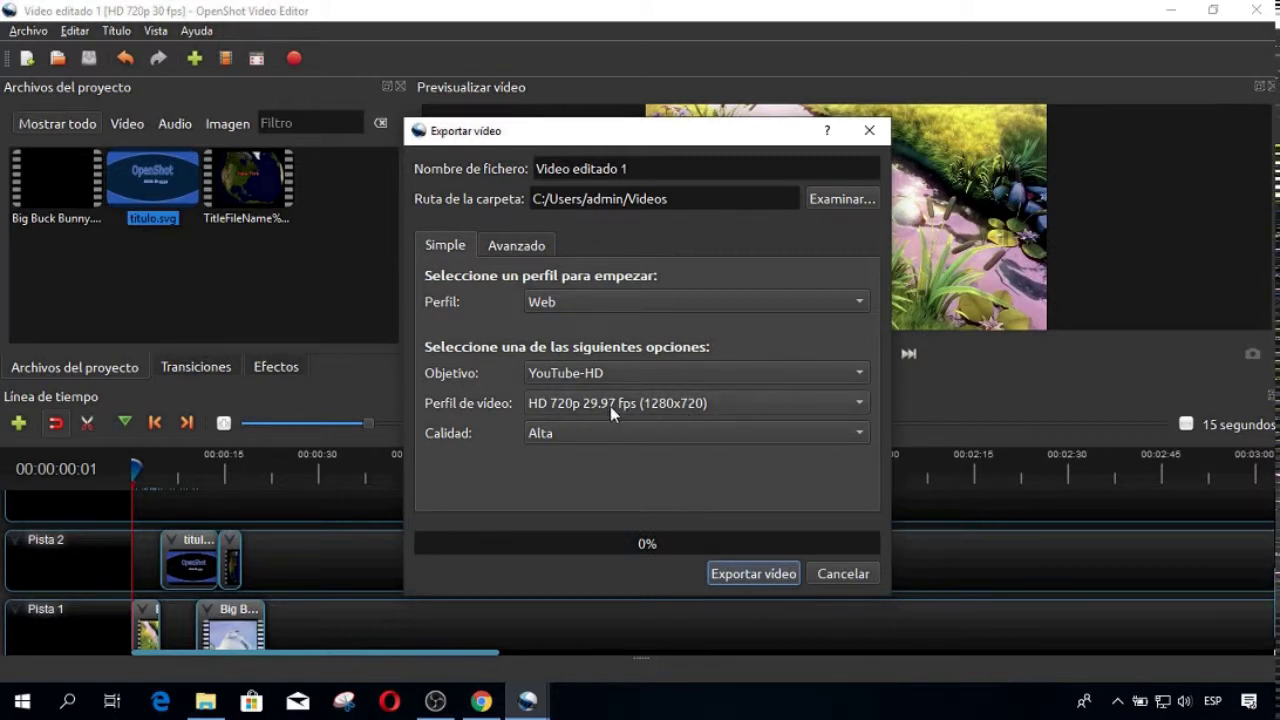
{"action": "left_click", "coordinate": [753, 574]}
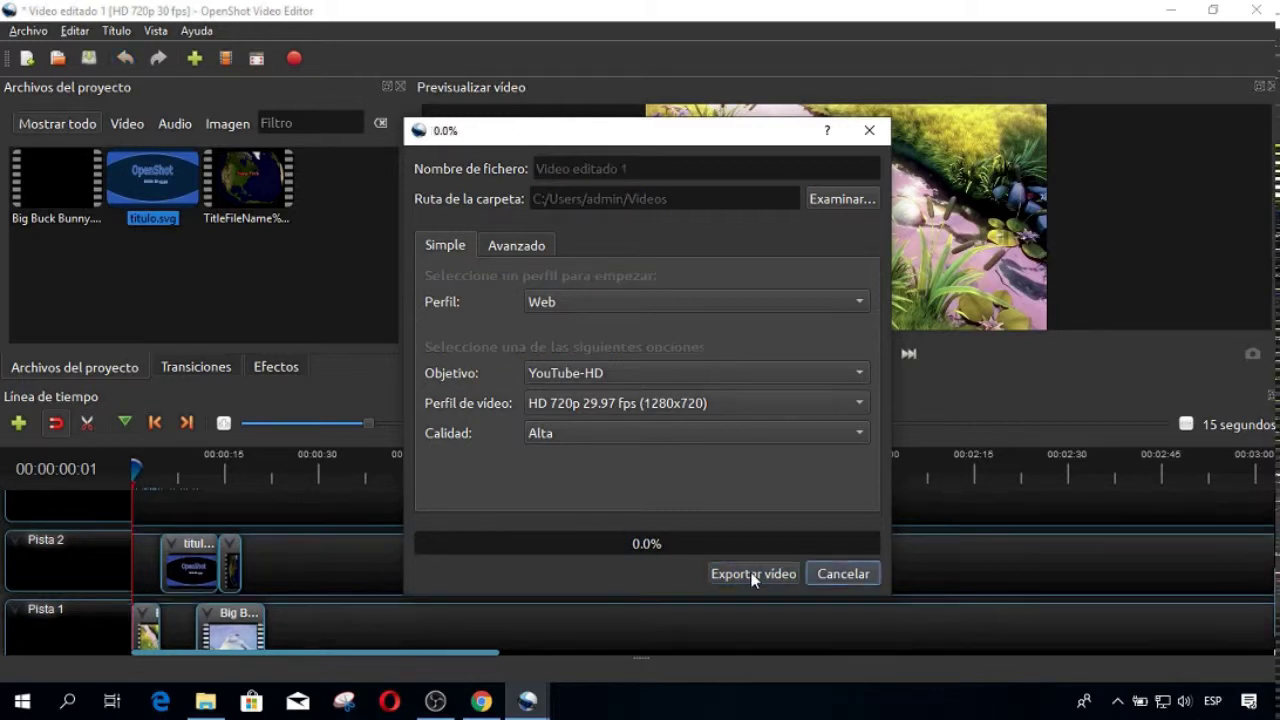
- Once the Video editado 1 export finishes, close OpenShot and save the project changes
{"action": "left_click_drag", "start_coordinate": [623, 135], "coordinate": [603, 87]}
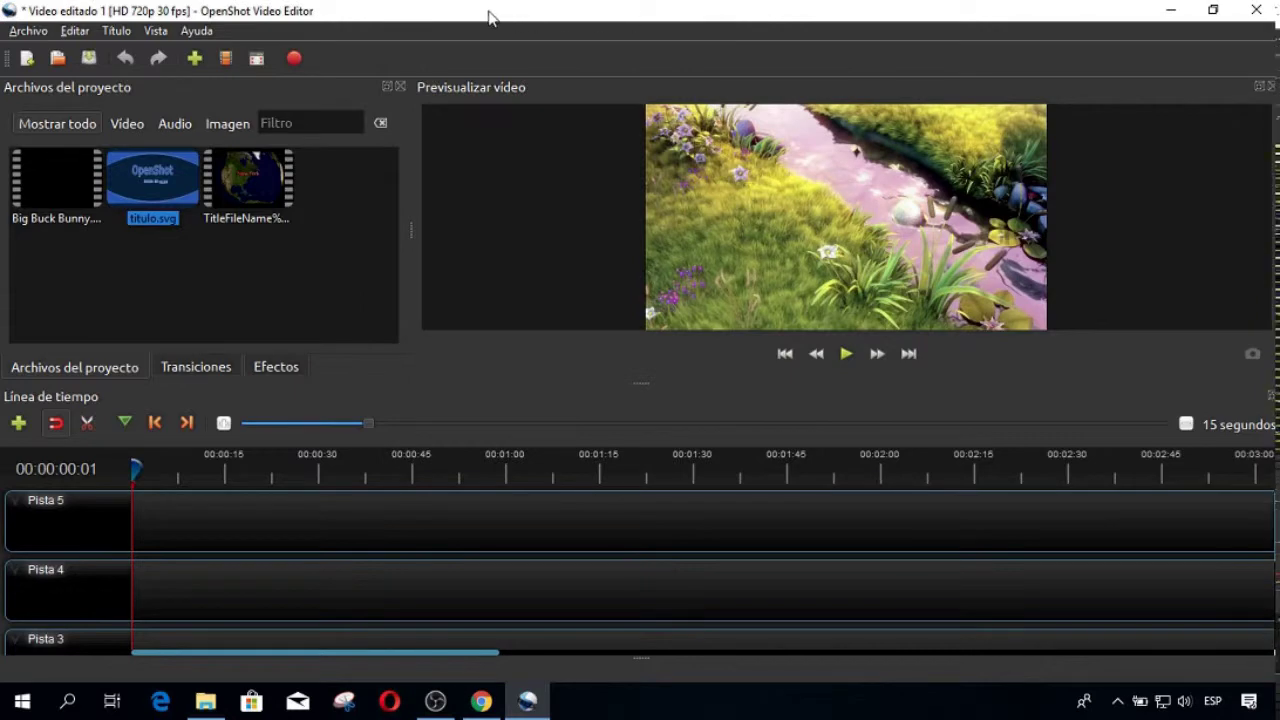
{"action": "left_click", "coordinate": [1254, 11]}
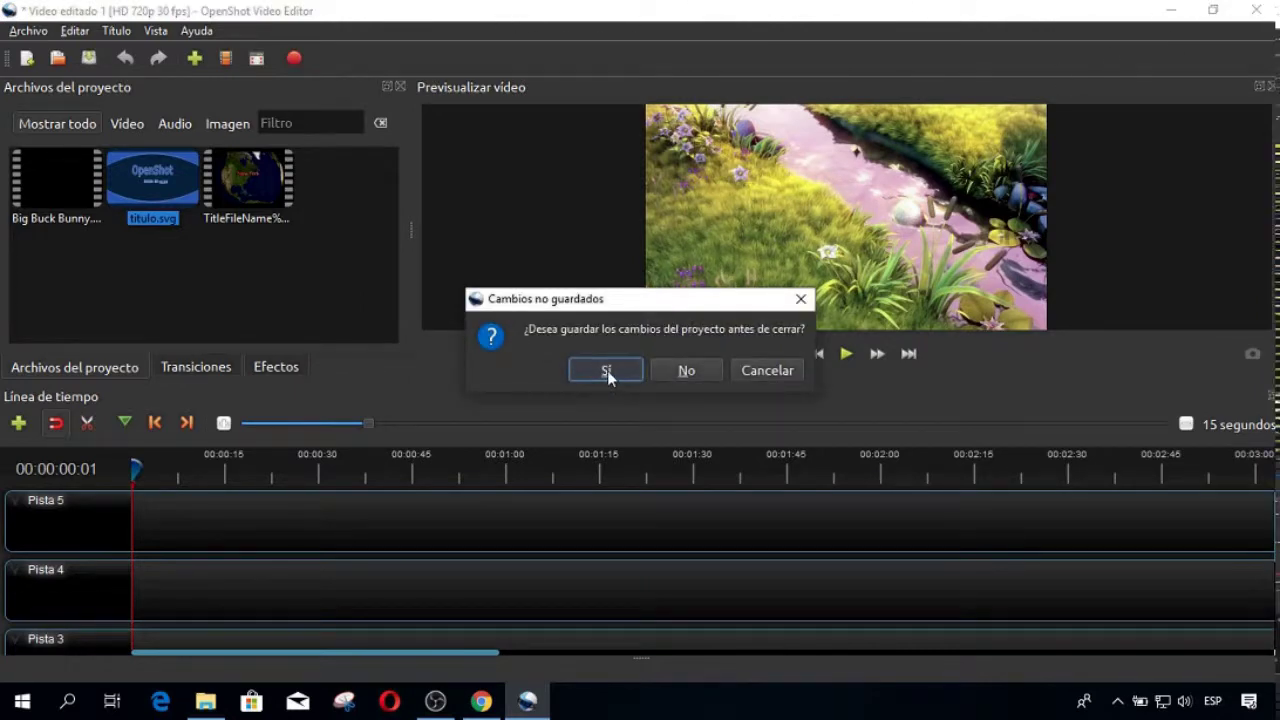
{"action": "left_click", "coordinate": [607, 372]}
{"action": "left_click", "coordinate": [609, 378]}
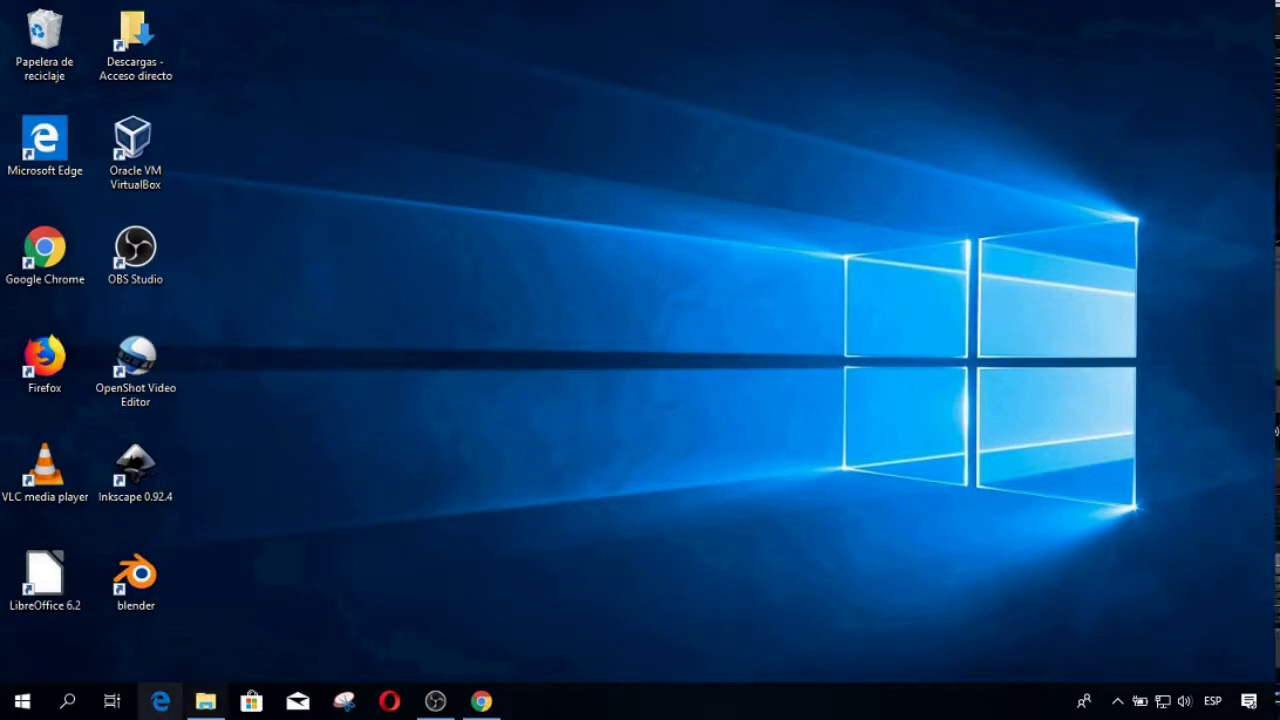
{"action": "left_click", "coordinate": [207, 705]}
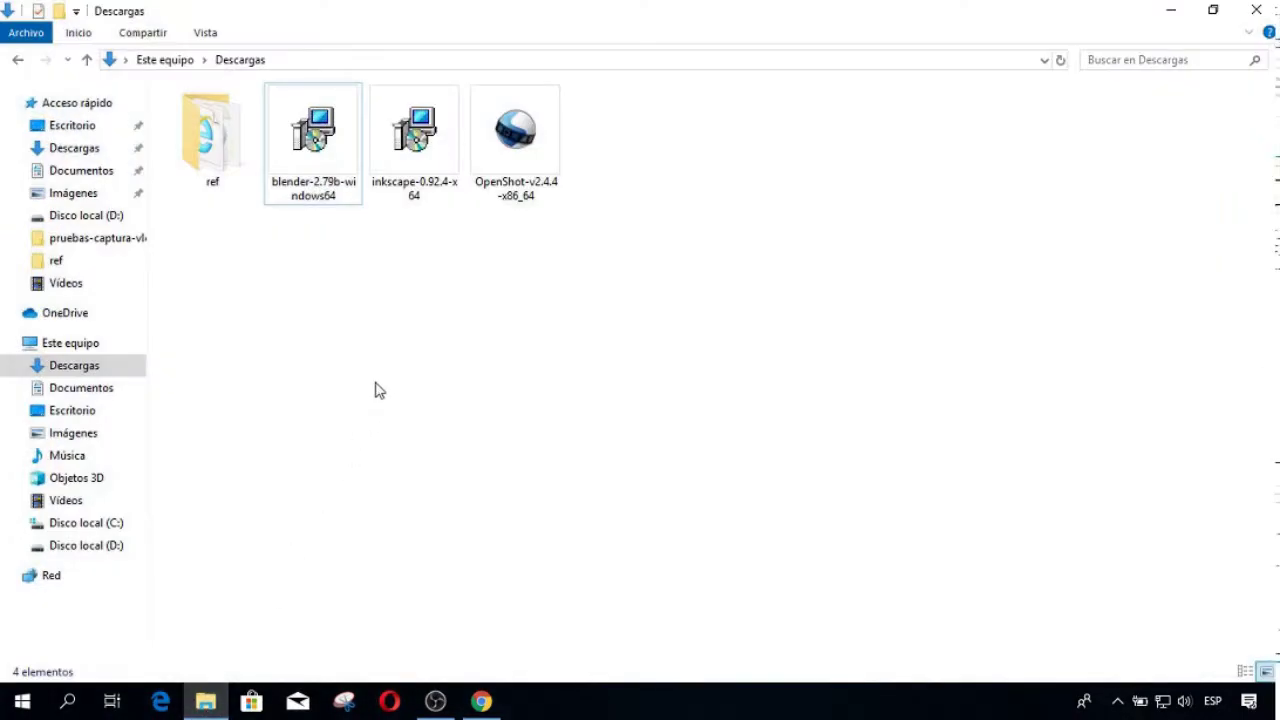
{"action": "left_click", "coordinate": [72, 285]}
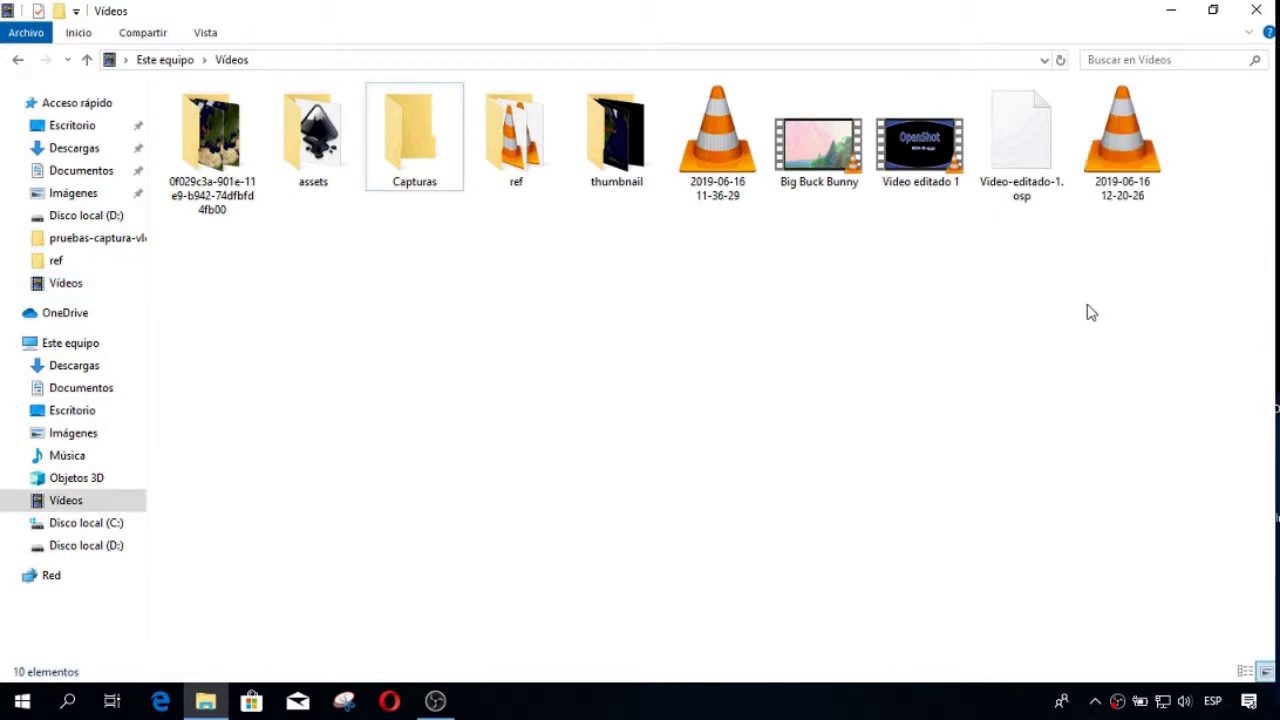
{"action": "left_click", "coordinate": [1013, 152]}
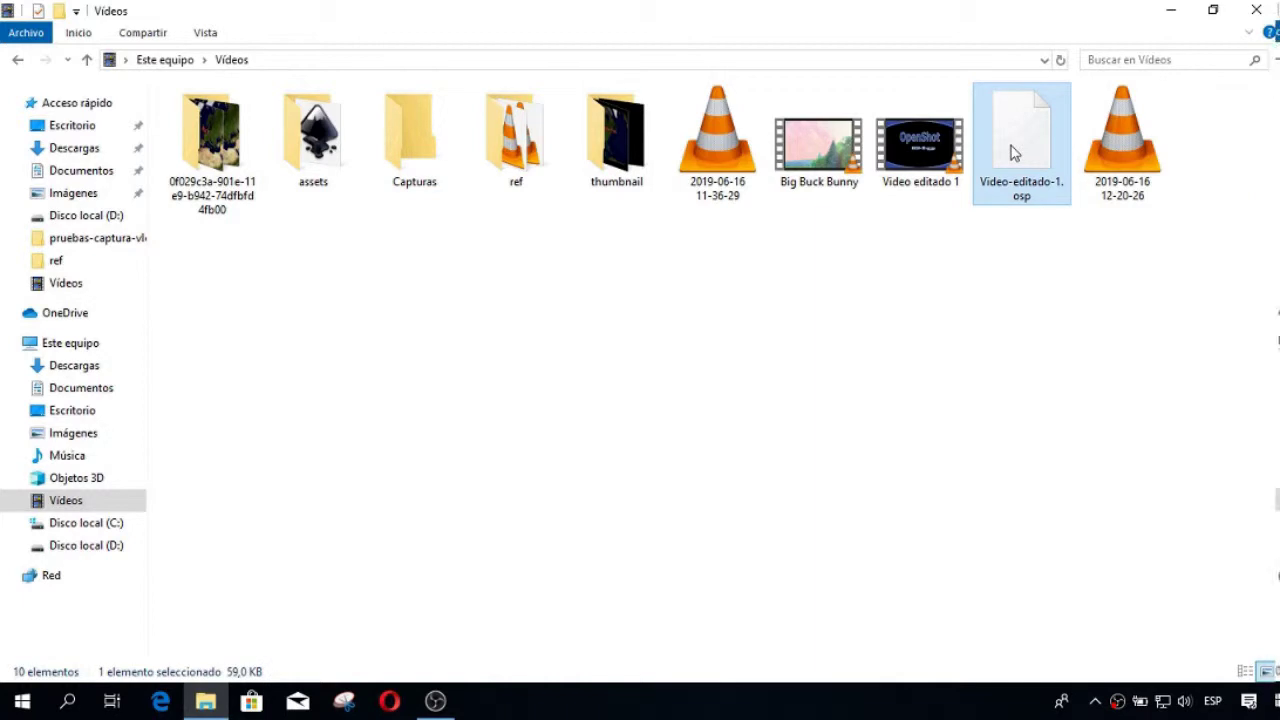
{"action": "right_click", "coordinate": [1004, 144]}
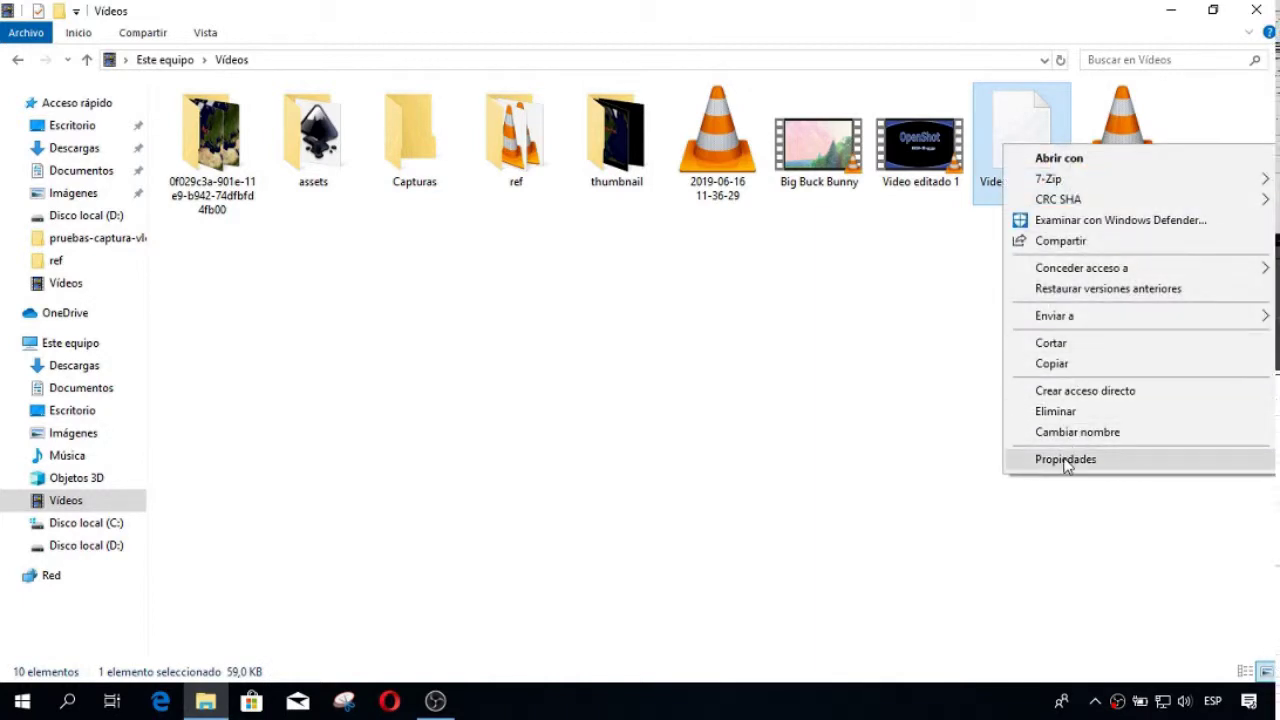
{"action": "left_click", "coordinate": [1064, 458]}
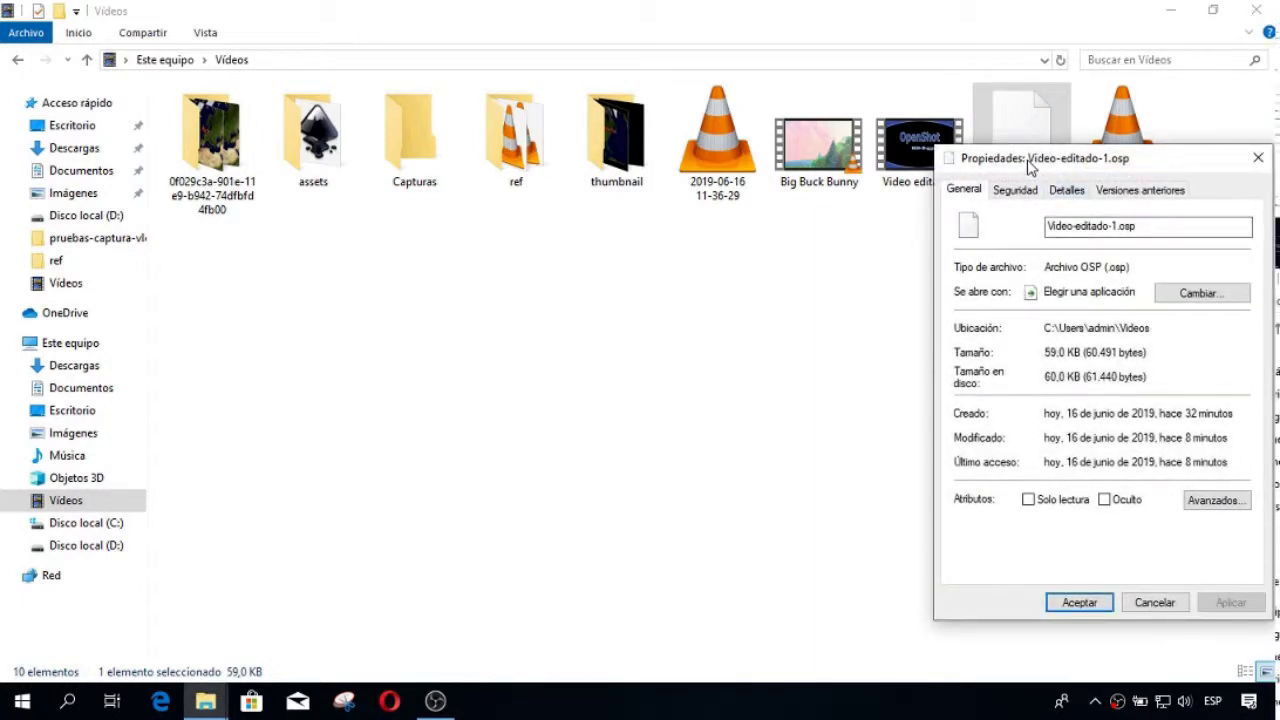
{"action": "left_click_drag", "start_coordinate": [1030, 167], "coordinate": [700, 185]}
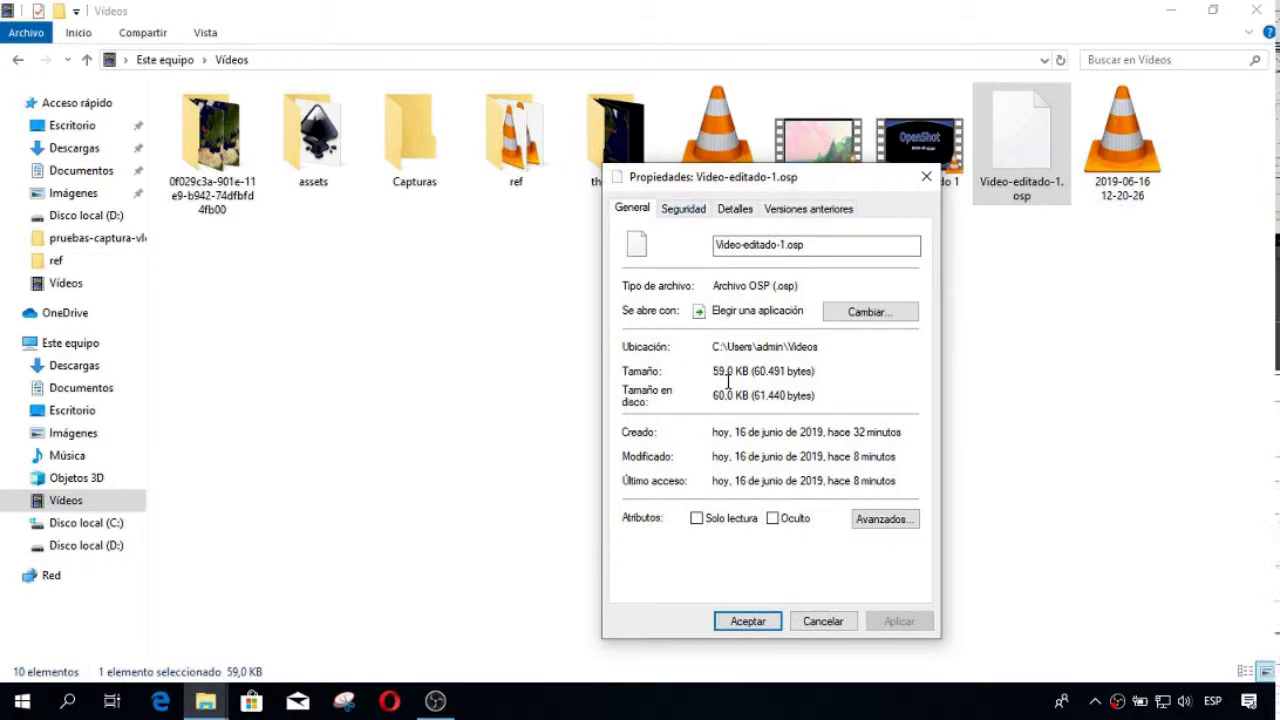
{"action": "left_click", "coordinate": [822, 620]}
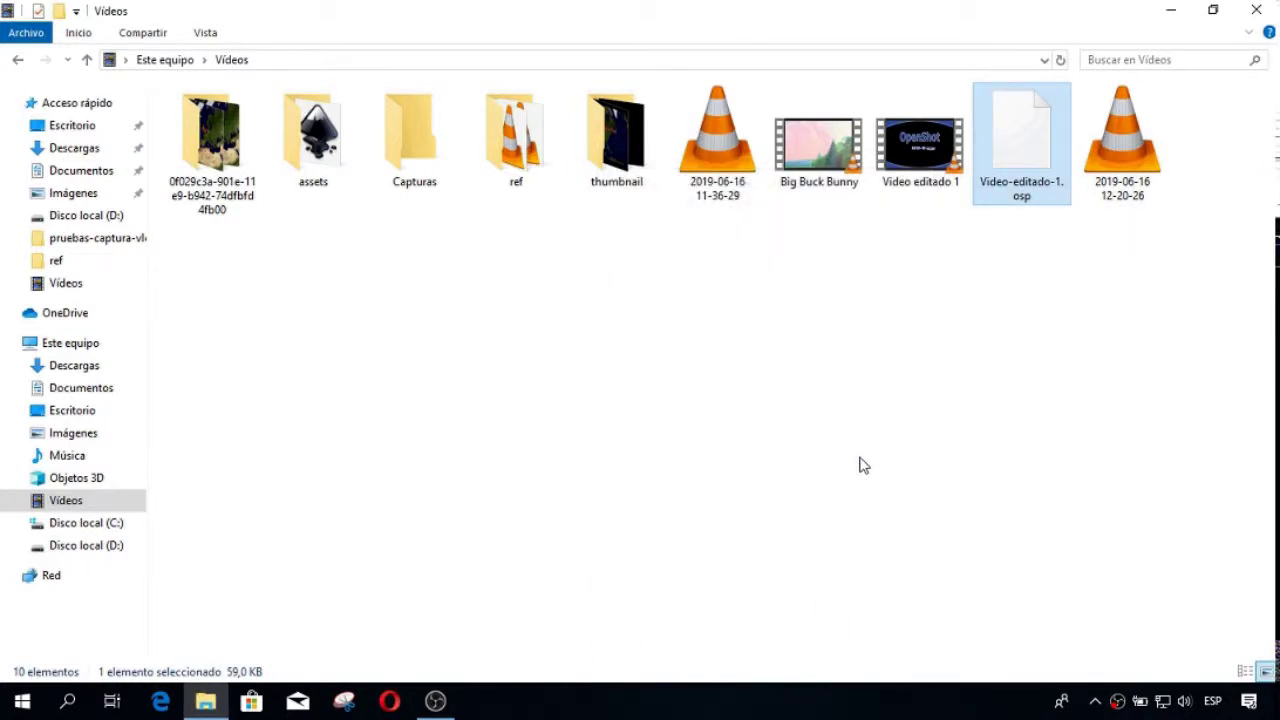
{"action": "left_click", "coordinate": [871, 434]}
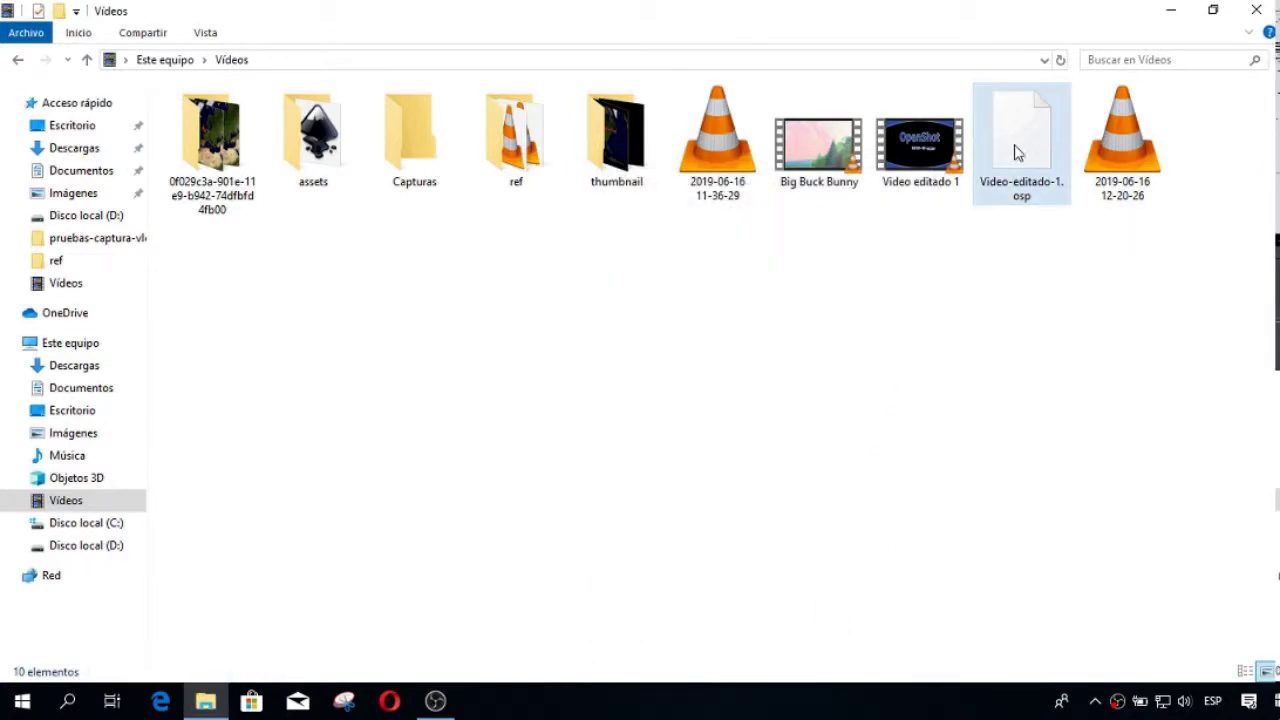
{"action": "double_click", "coordinate": [625, 140]}
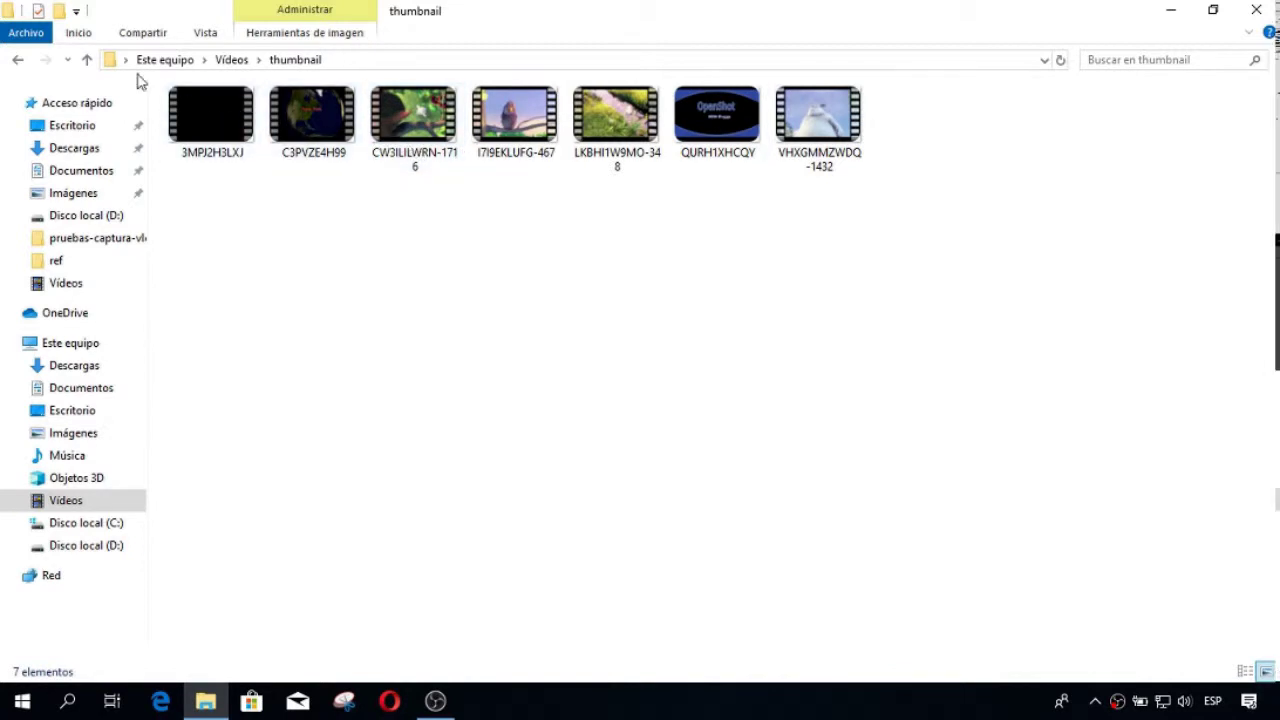
{"action": "left_click", "coordinate": [88, 59]}
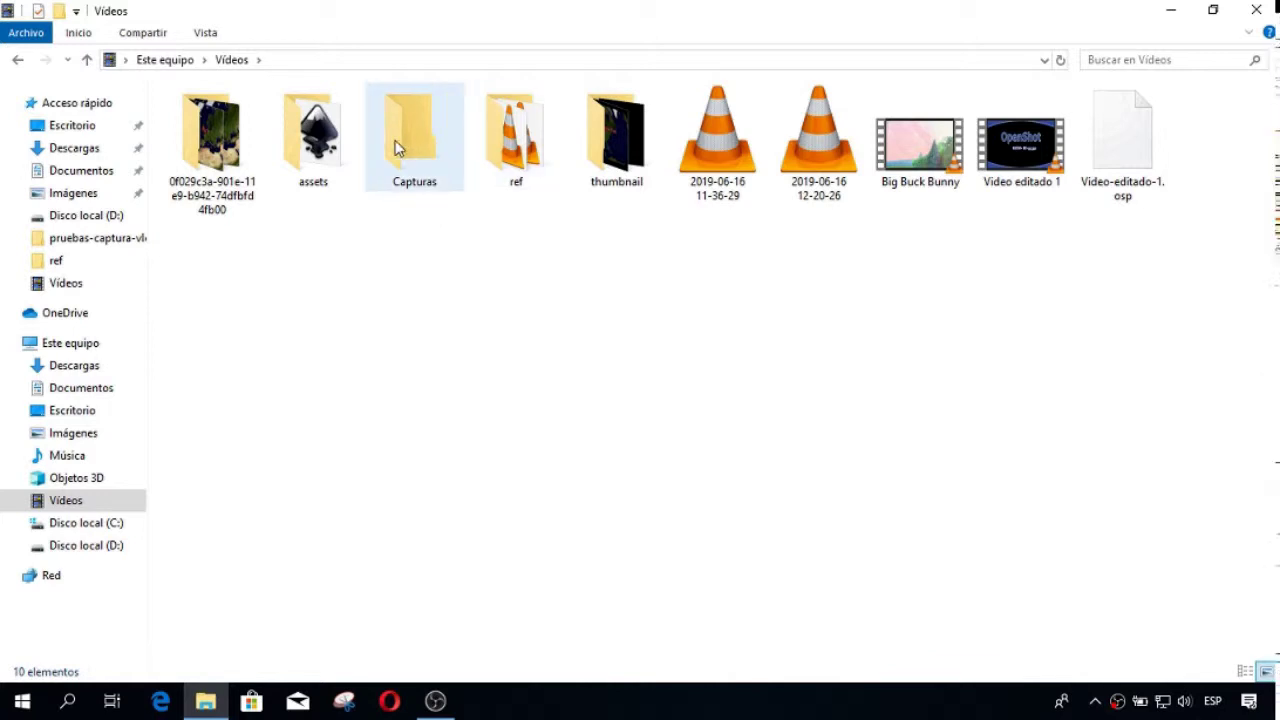
{"action": "double_click", "coordinate": [320, 148]}
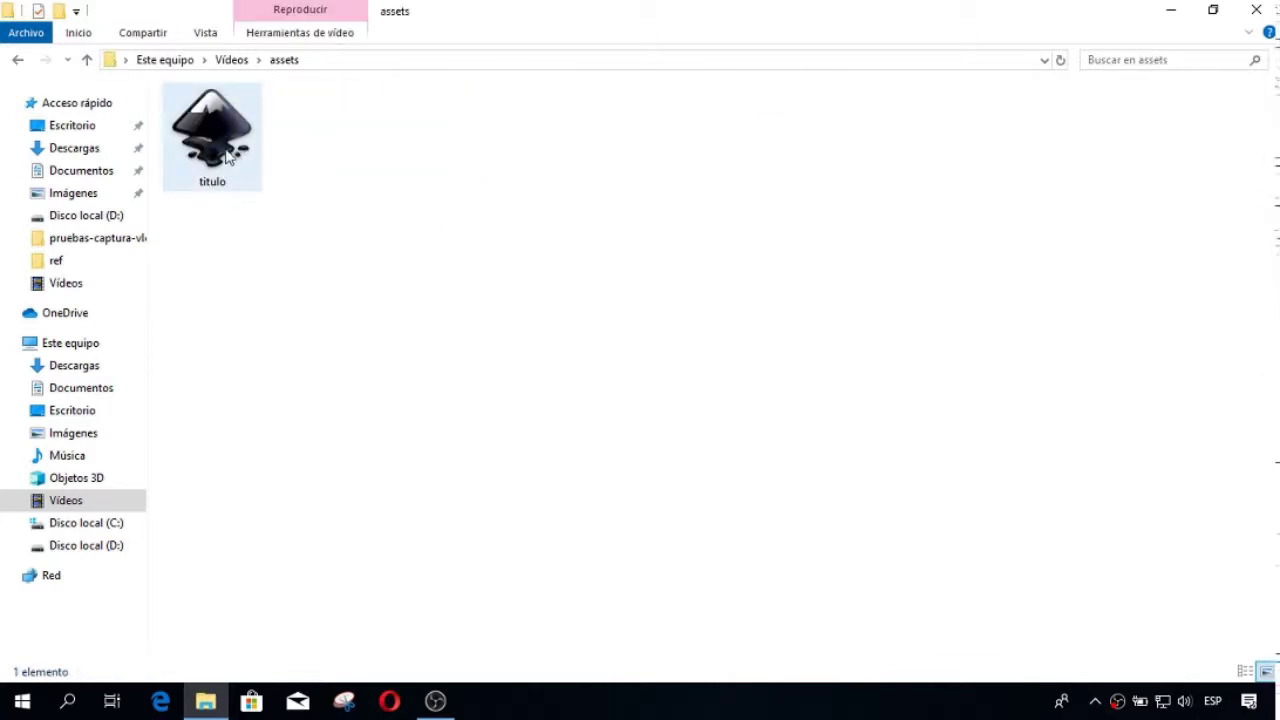
{"action": "left_click", "coordinate": [87, 59]}
{"action": "left_click", "coordinate": [481, 287]}
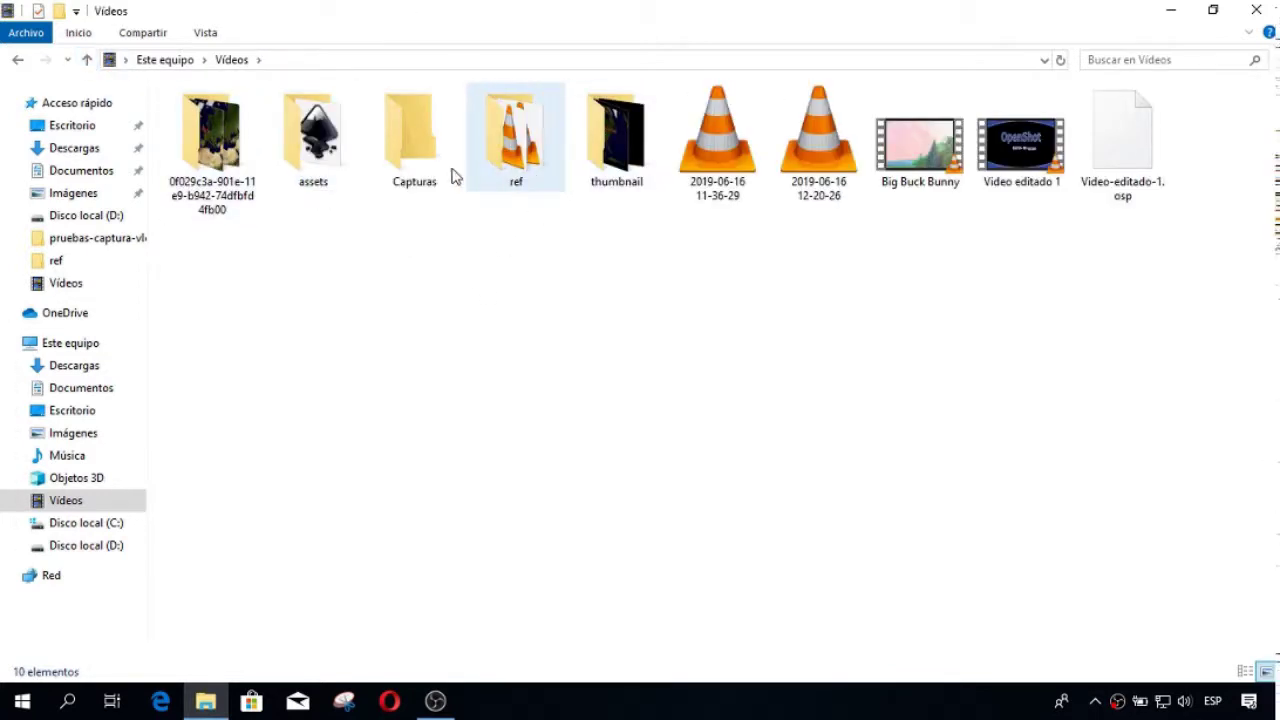
{"action": "double_click", "coordinate": [197, 140]}
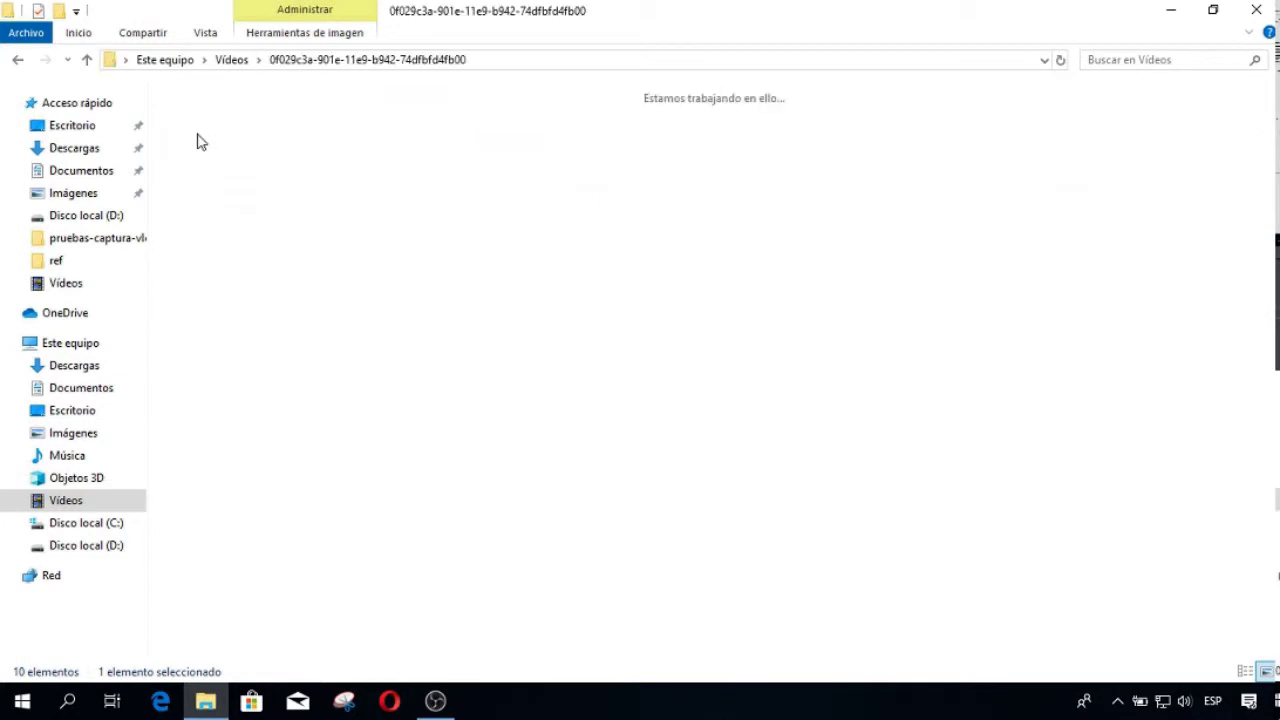
{"action": "scroll", "coordinate": [558, 415], "scroll_direction": "down", "scroll_amount": 3}
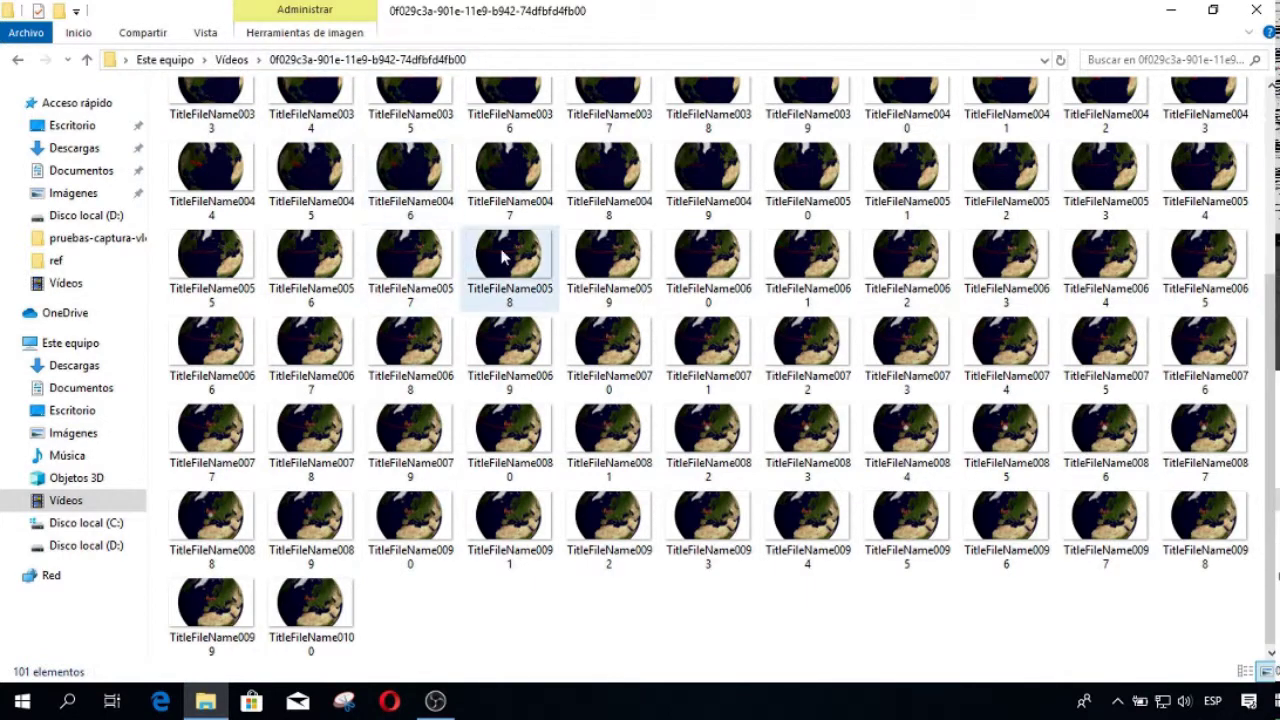
{"action": "scroll", "coordinate": [508, 265], "scroll_direction": "up", "scroll_amount": 4}
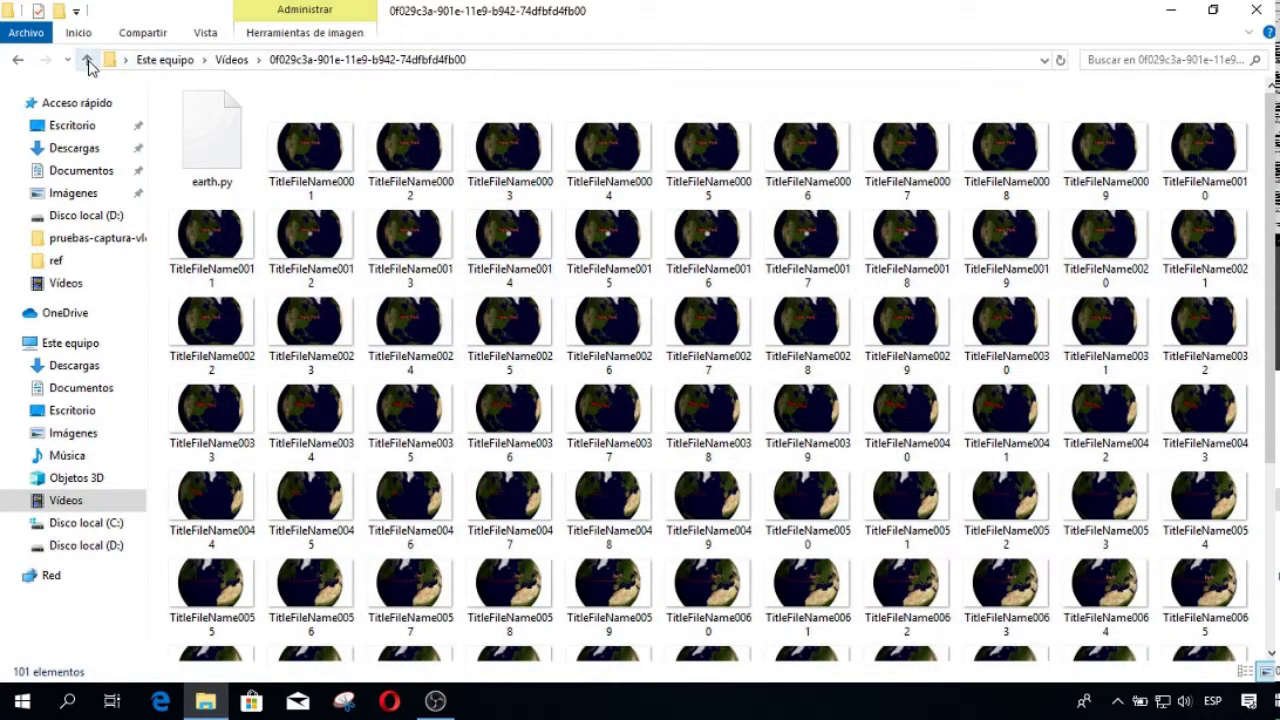
{"action": "left_click", "coordinate": [87, 60]}
{"action": "left_click", "coordinate": [583, 338]}
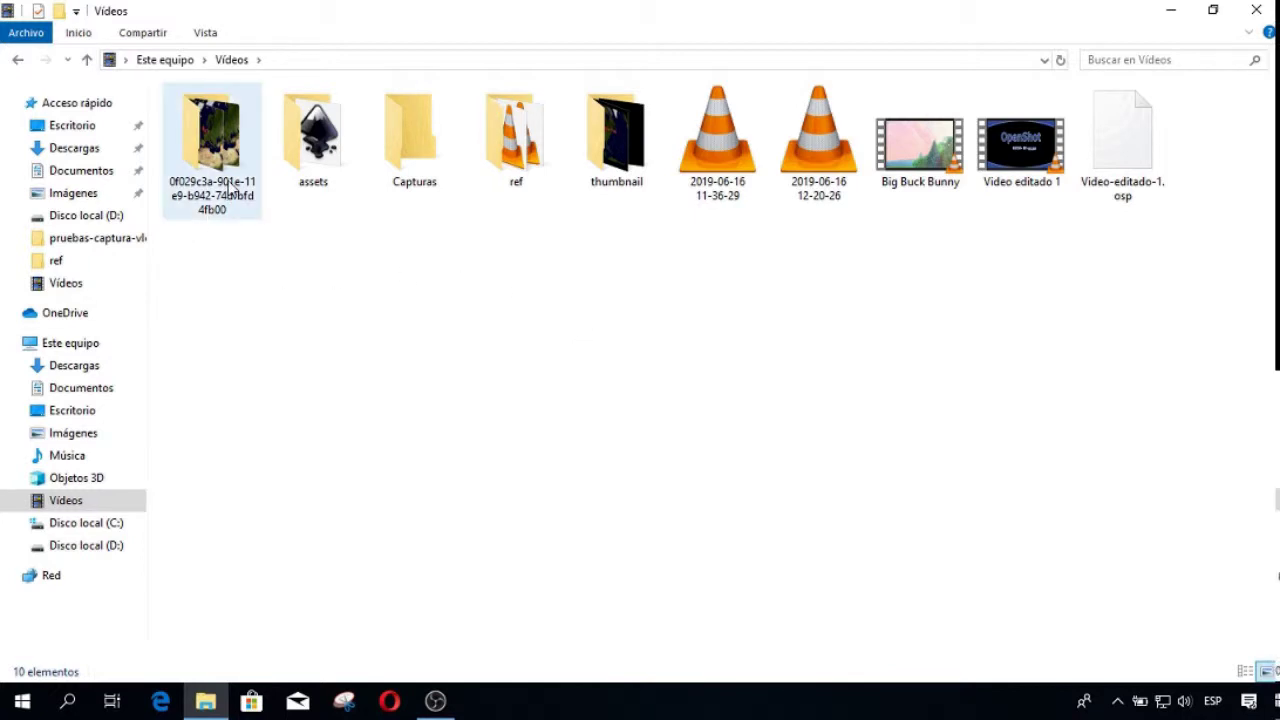
{"action": "left_click", "coordinate": [1020, 150]}
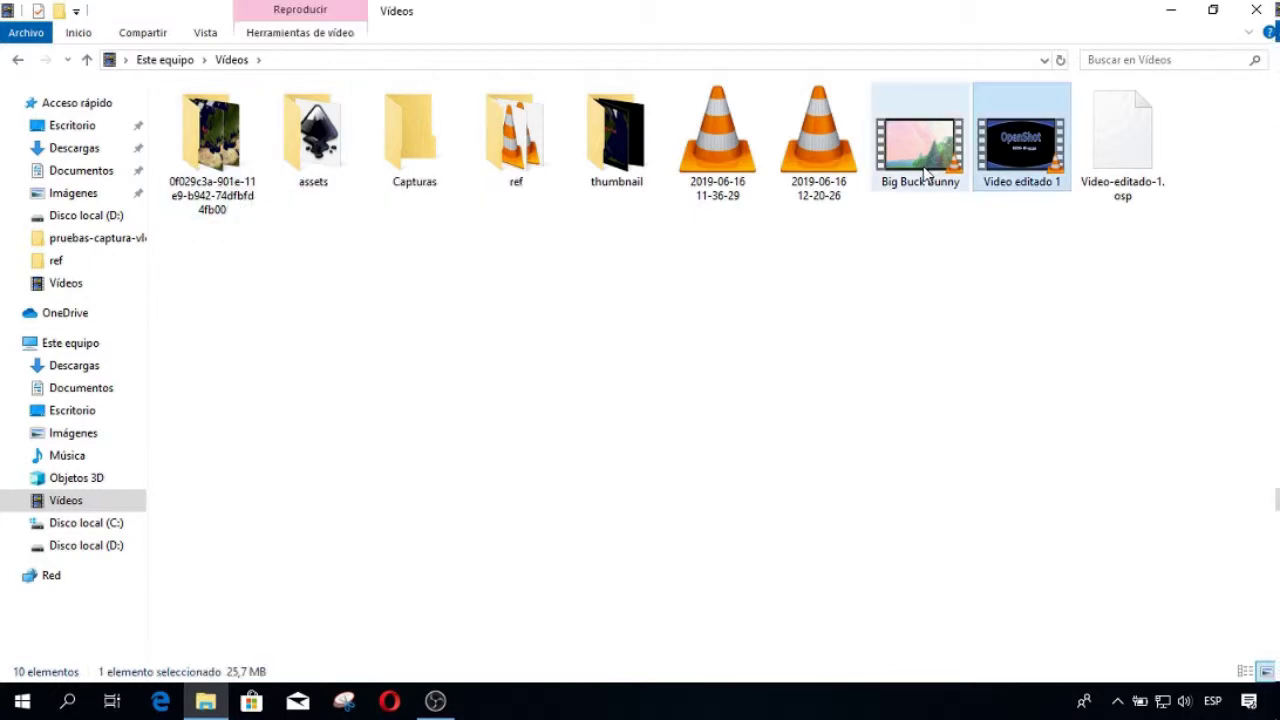
{"action": "left_click", "coordinate": [924, 164]}
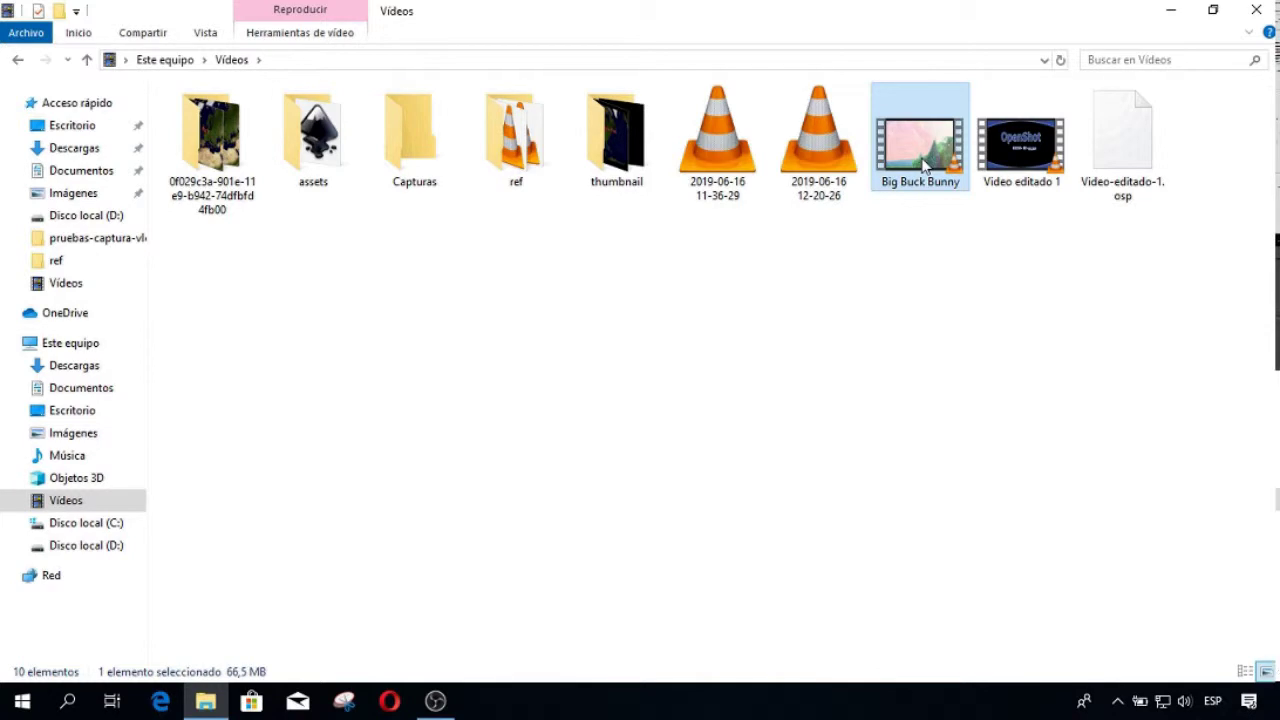
{"action": "right_click", "coordinate": [924, 165]}
{"action": "left_click", "coordinate": [982, 556]}
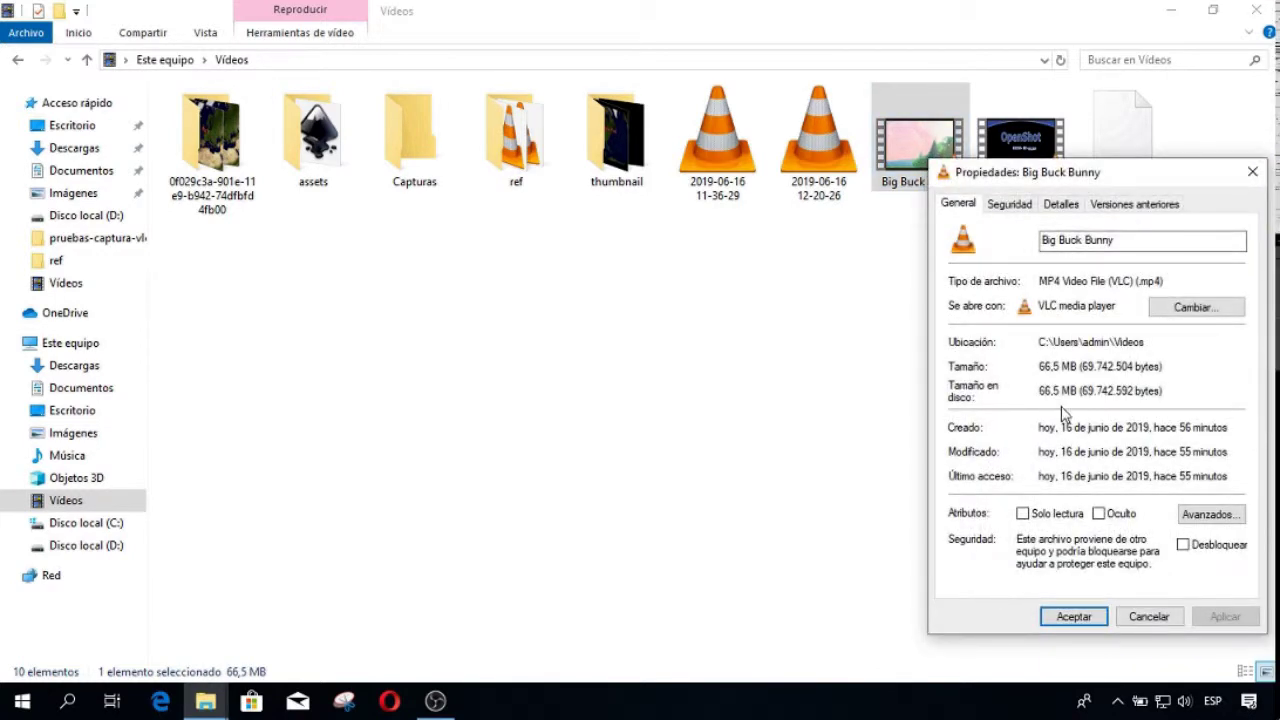
{"action": "left_click", "coordinate": [1075, 616]}
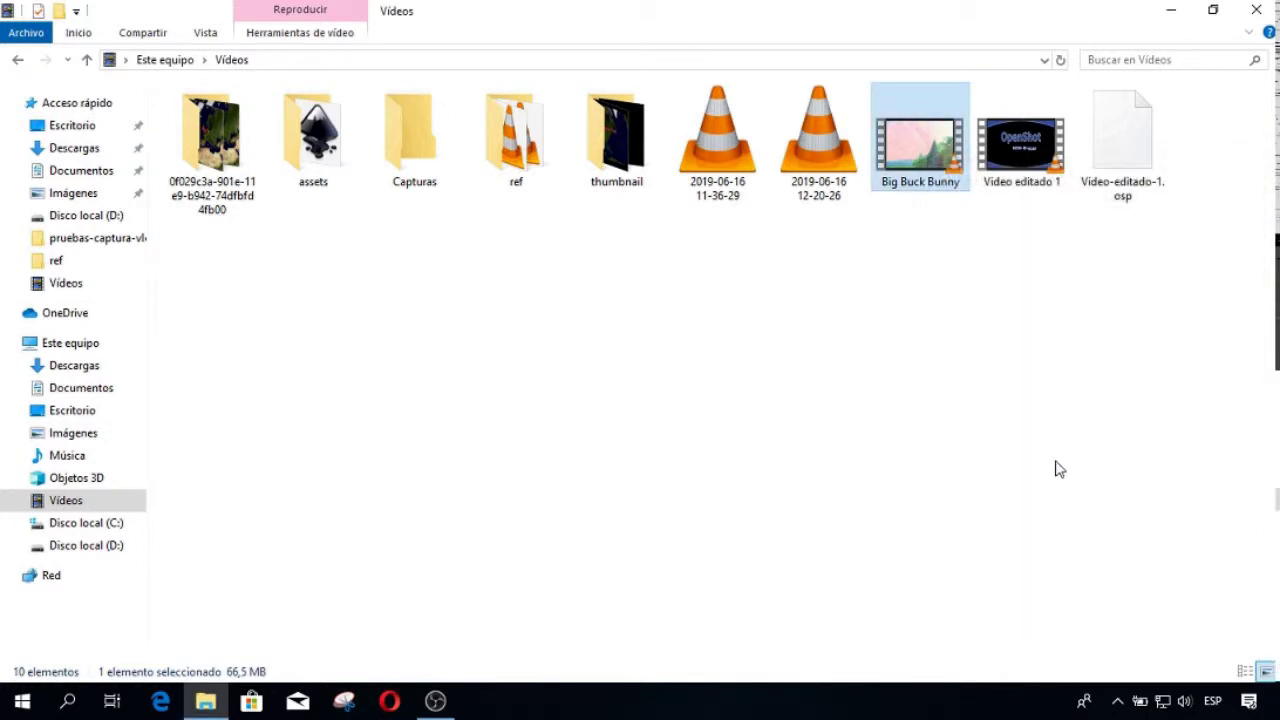
{"action": "left_click", "coordinate": [1003, 248]}
{"action": "right_click", "coordinate": [1008, 146]}
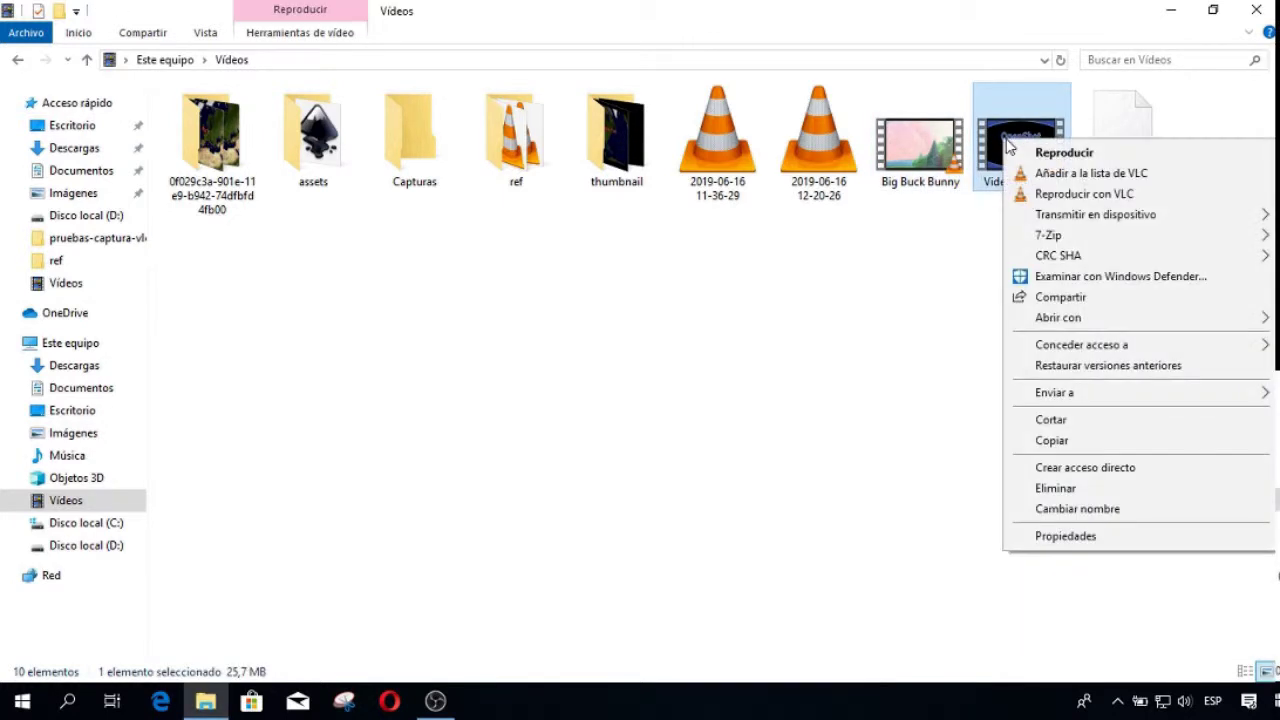
{"action": "left_click", "coordinate": [1096, 539]}
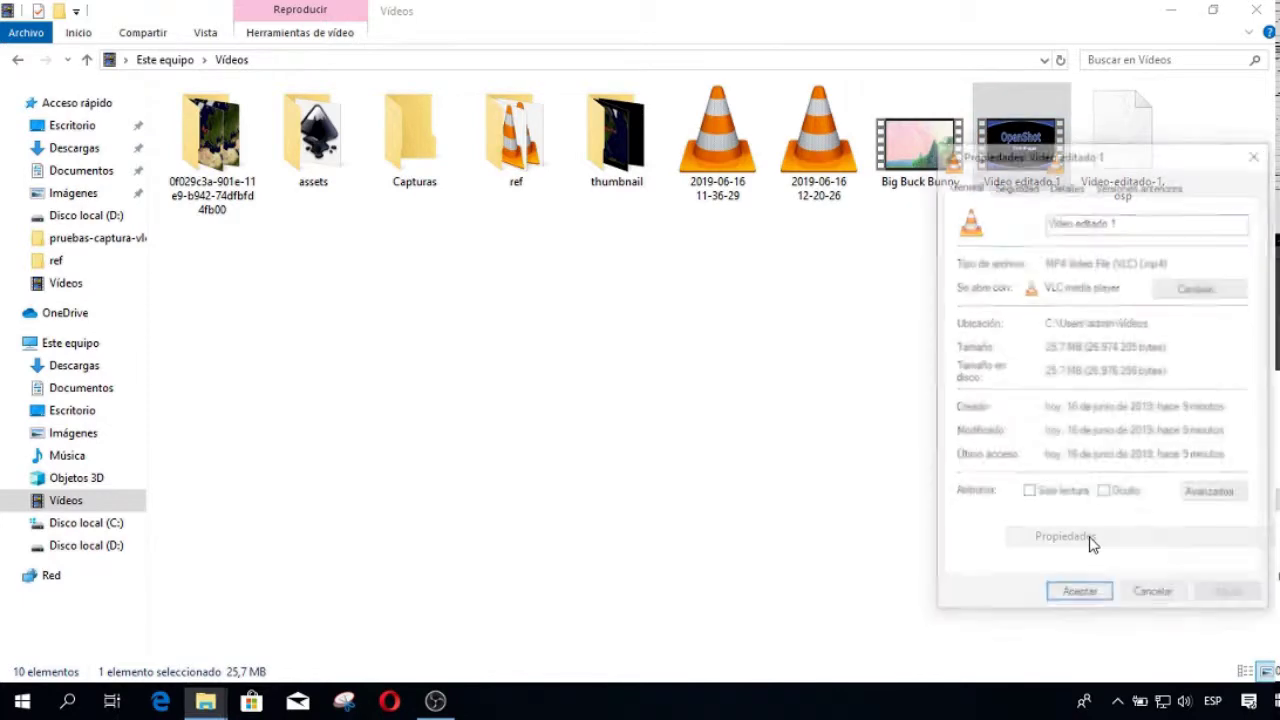
{"action": "left_click", "coordinate": [1154, 597]}
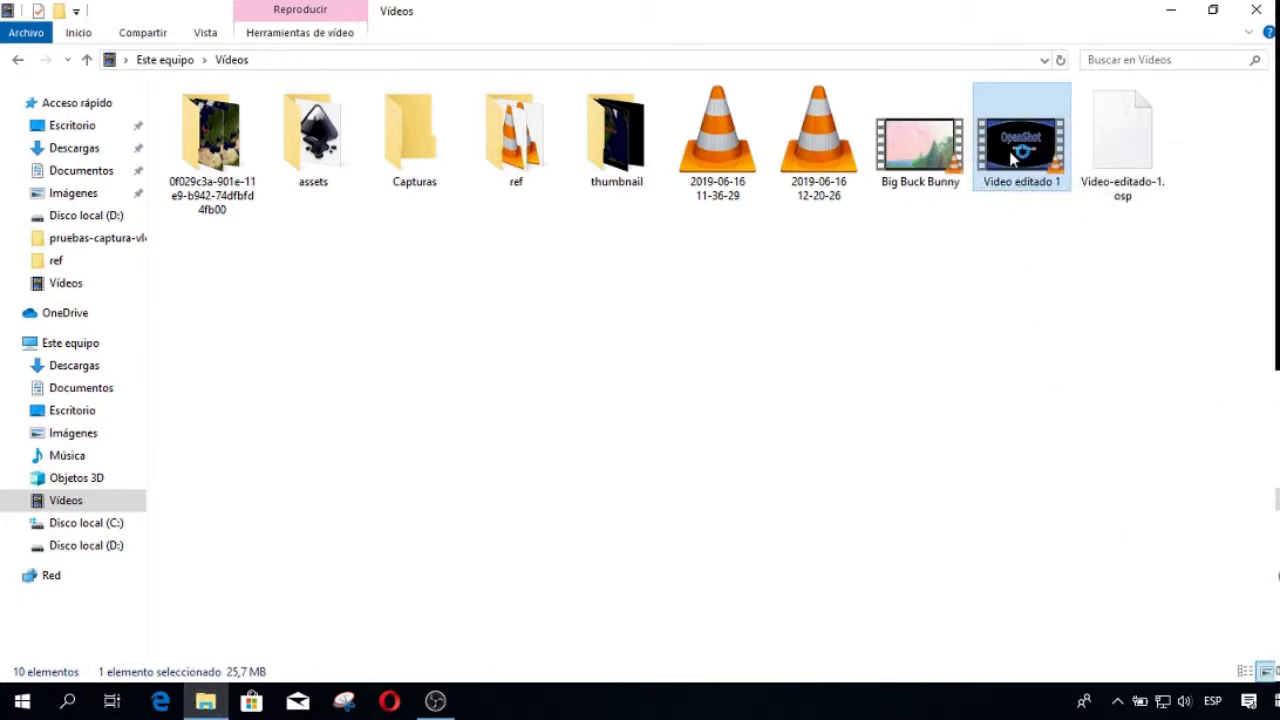
{"action": "double_click", "coordinate": [1012, 155]}
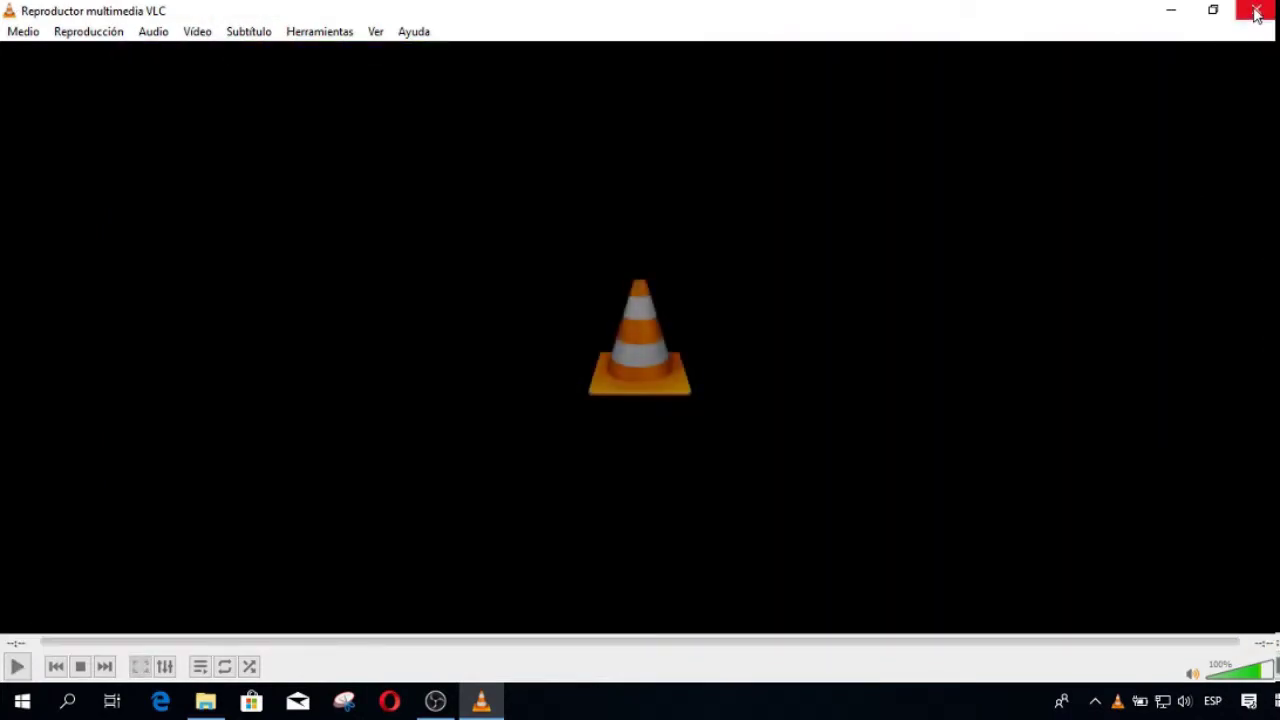
{"action": "left_click", "coordinate": [1257, 12]}
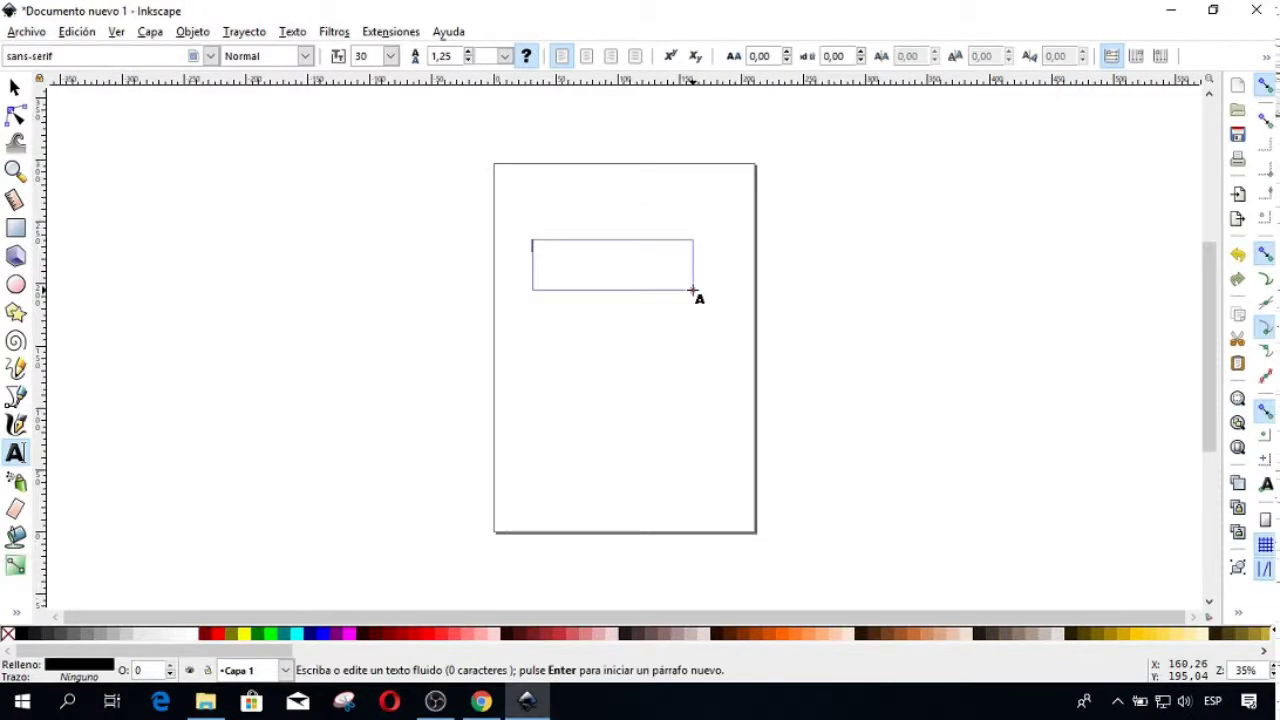
- Type the note 'me queda de tarea aprender a usar inkscape', zoom to 70% and colour it green
{"action": "type", "text": "me queda de tarea aprender a usar  inkscape"}
{"action": "left_click", "coordinate": [116, 31]}
{"action": "left_click", "coordinate": [330, 48]}
{"action": "left_click", "coordinate": [116, 31]}
{"action": "left_click", "coordinate": [330, 48]}
{"action": "scroll", "coordinate": [816, 432], "scroll_direction": "up", "scroll_amount": 3}
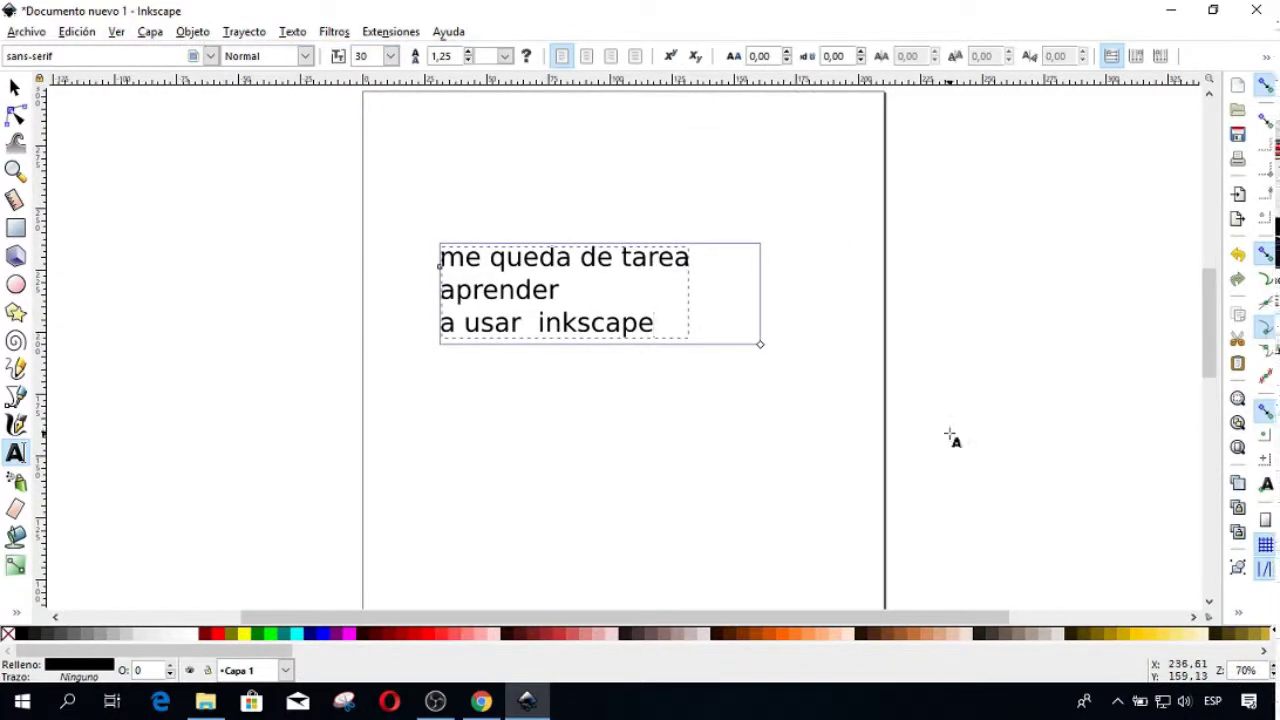
{"action": "left_click", "coordinate": [270, 633]}
- Draw a rectangle above the text and fill it with red
{"action": "left_click", "coordinate": [15, 256]}
{"action": "left_click_drag", "start_coordinate": [449, 151], "coordinate": [600, 395]}
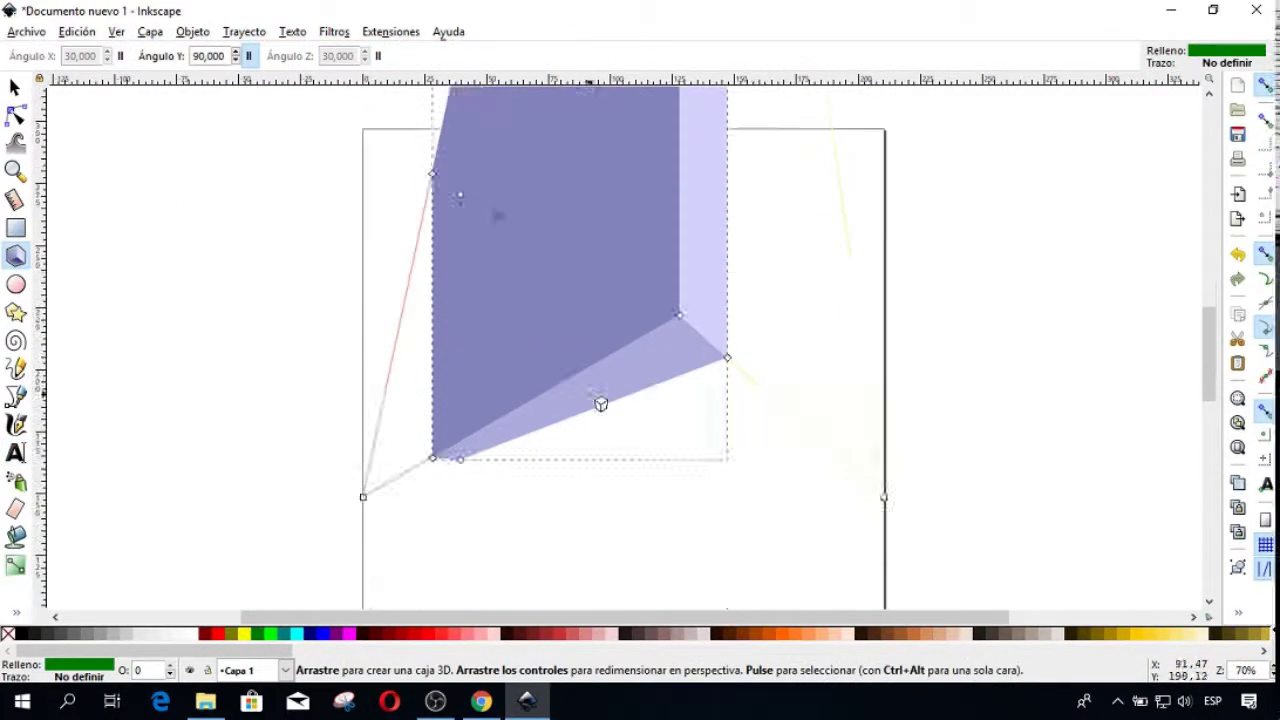
{"action": "key", "text": "ctrl+z"}
{"action": "left_click", "coordinate": [15, 228]}
{"action": "left_click_drag", "start_coordinate": [470, 213], "coordinate": [754, 270]}
{"action": "left_click", "coordinate": [218, 633]}
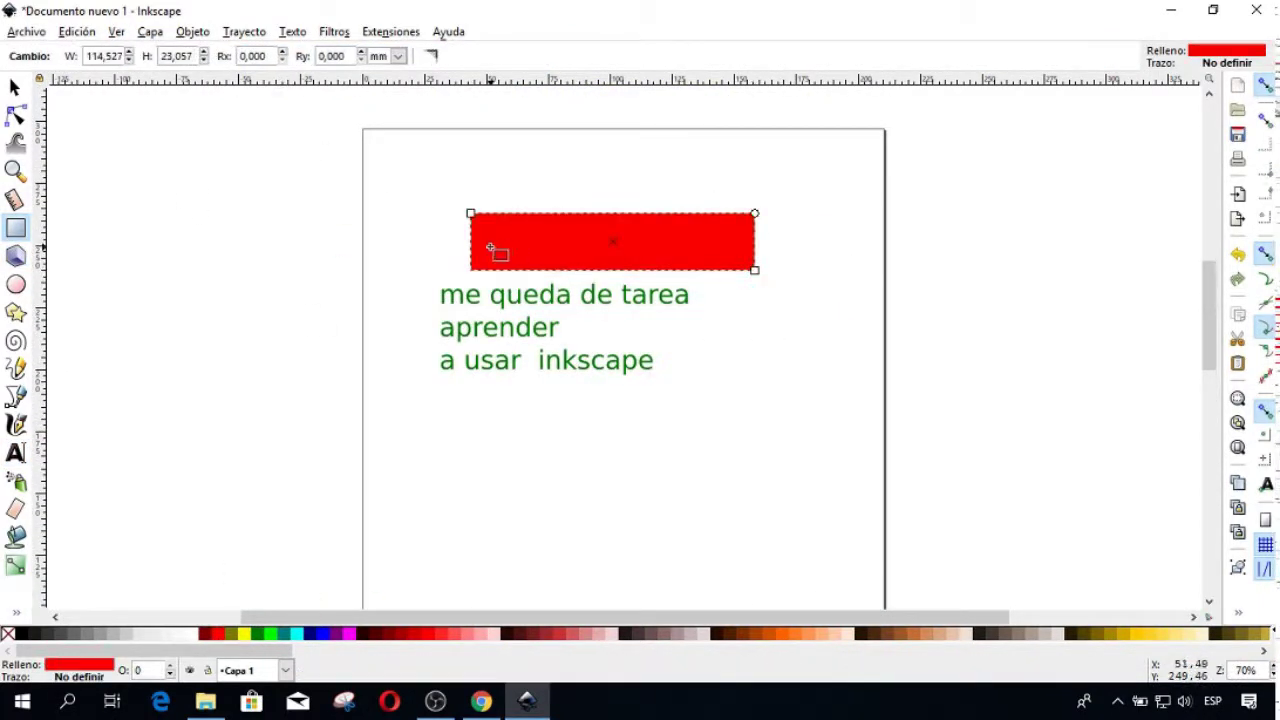
- Move the rectangle down over the text and lower on the page
{"action": "left_click", "coordinate": [14, 88]}
{"action": "left_click_drag", "start_coordinate": [750, 266], "coordinate": [714, 334]}
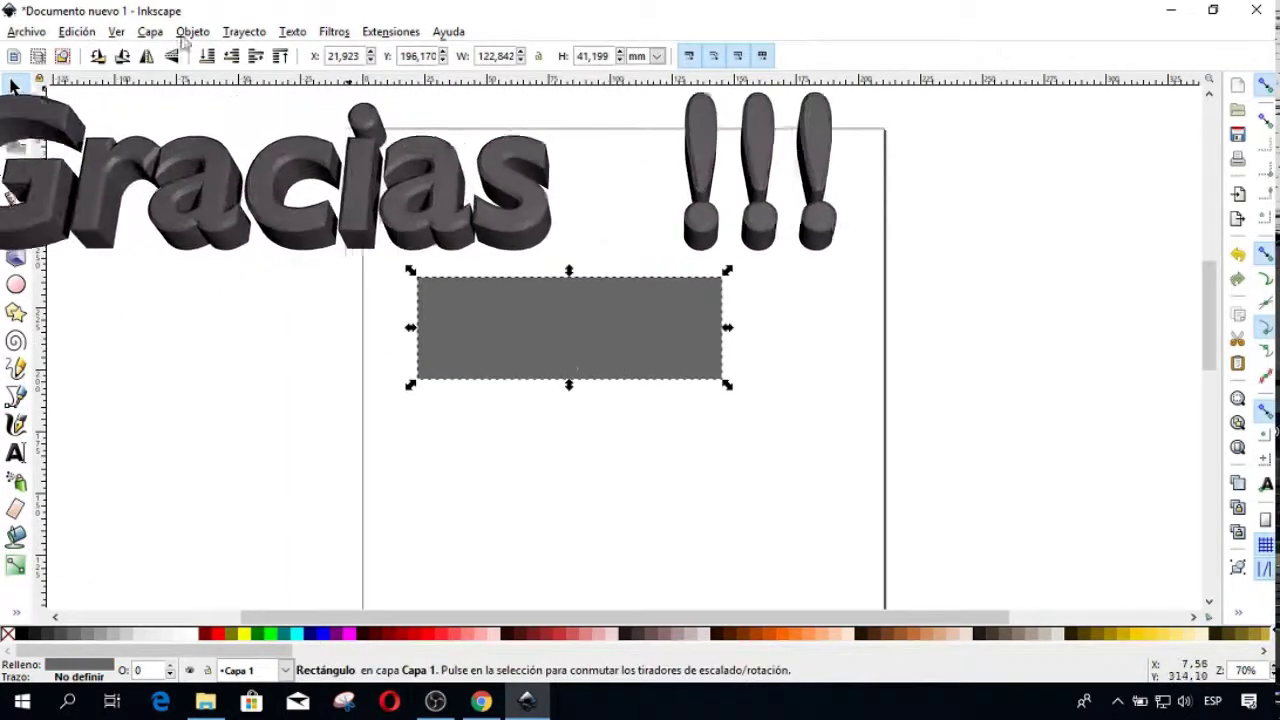
{"action": "left_click_drag", "start_coordinate": [557, 348], "coordinate": [594, 366]}
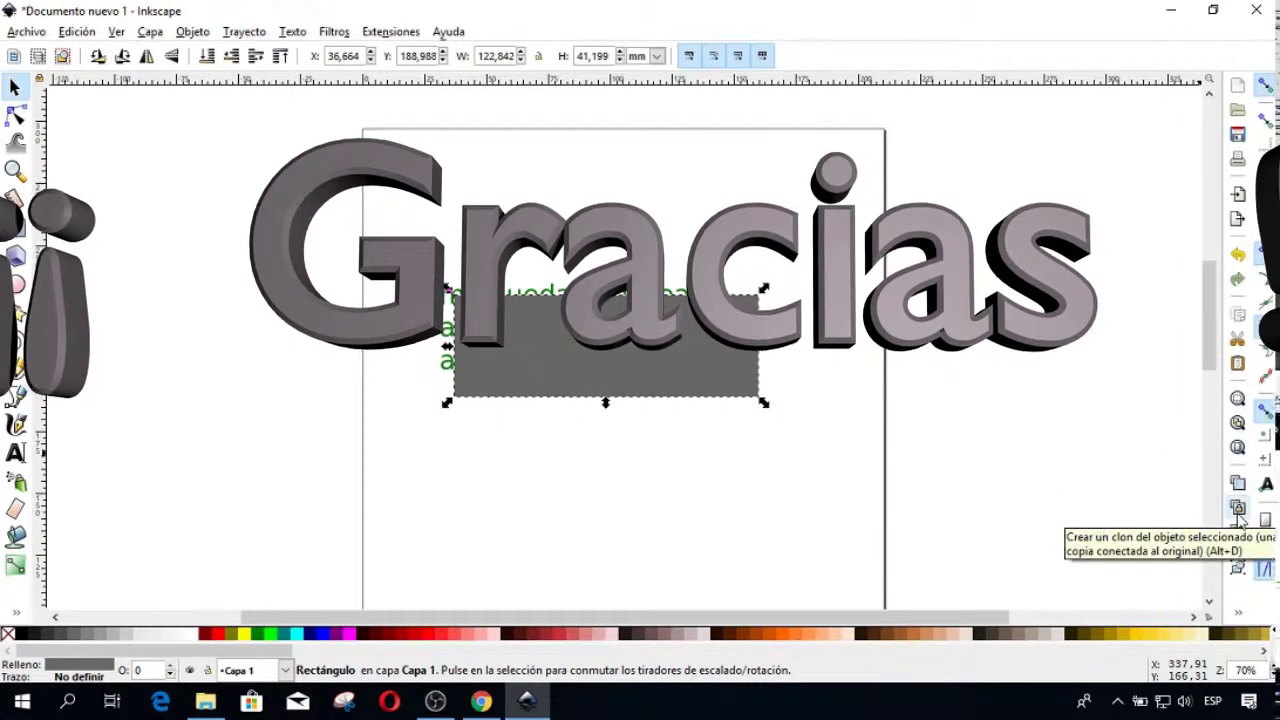
{"action": "left_click", "coordinate": [150, 31]}
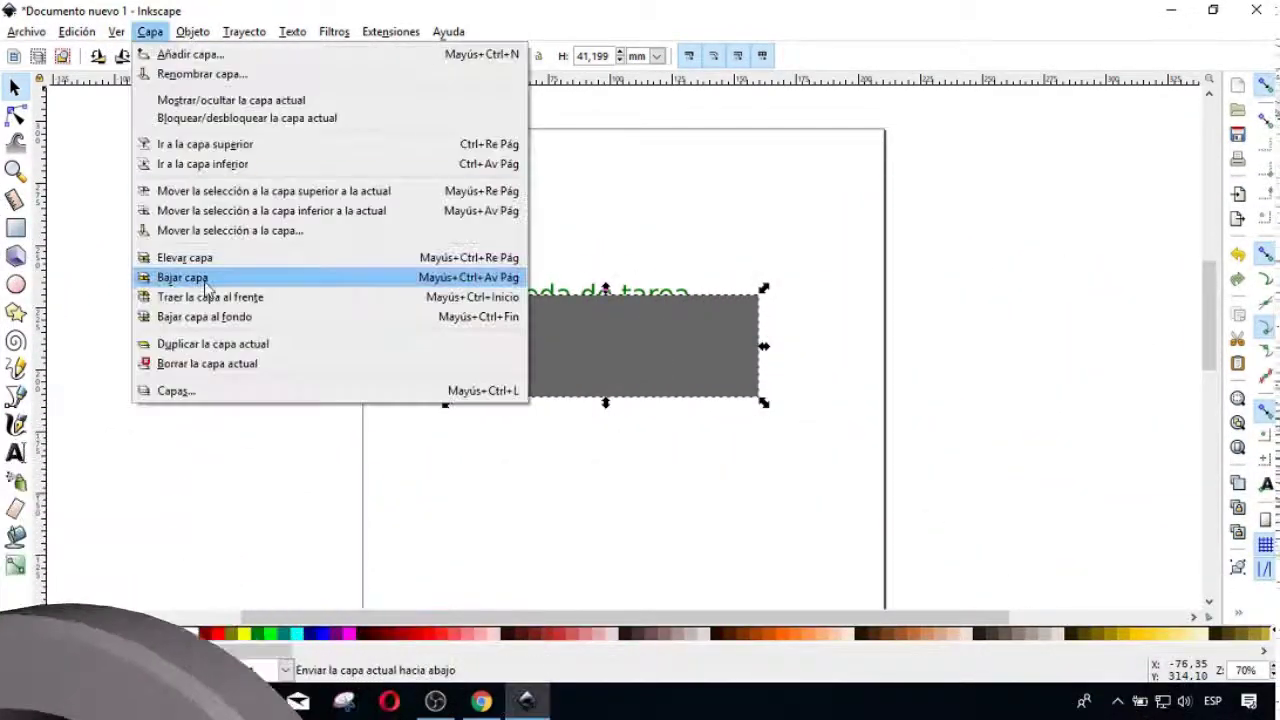
{"action": "left_click", "coordinate": [637, 229]}
{"action": "mouse_move", "coordinate": [613, 337]}
{"action": "left_mouse_down"}
{"action": "mouse_move", "coordinate": [637, 380]}
{"action": "mouse_move", "coordinate": [620, 417]}
{"action": "left_mouse_up"}
- Raise the text above the rectangle, place it on the grey rectangle and colour it red
{"action": "left_click", "coordinate": [510, 298]}
{"action": "left_click", "coordinate": [192, 31]}
{"action": "left_click", "coordinate": [230, 389]}
{"action": "left_click_drag", "start_coordinate": [491, 334], "coordinate": [530, 432]}
{"action": "left_click", "coordinate": [217, 634]}
{"action": "left_click", "coordinate": [497, 311]}
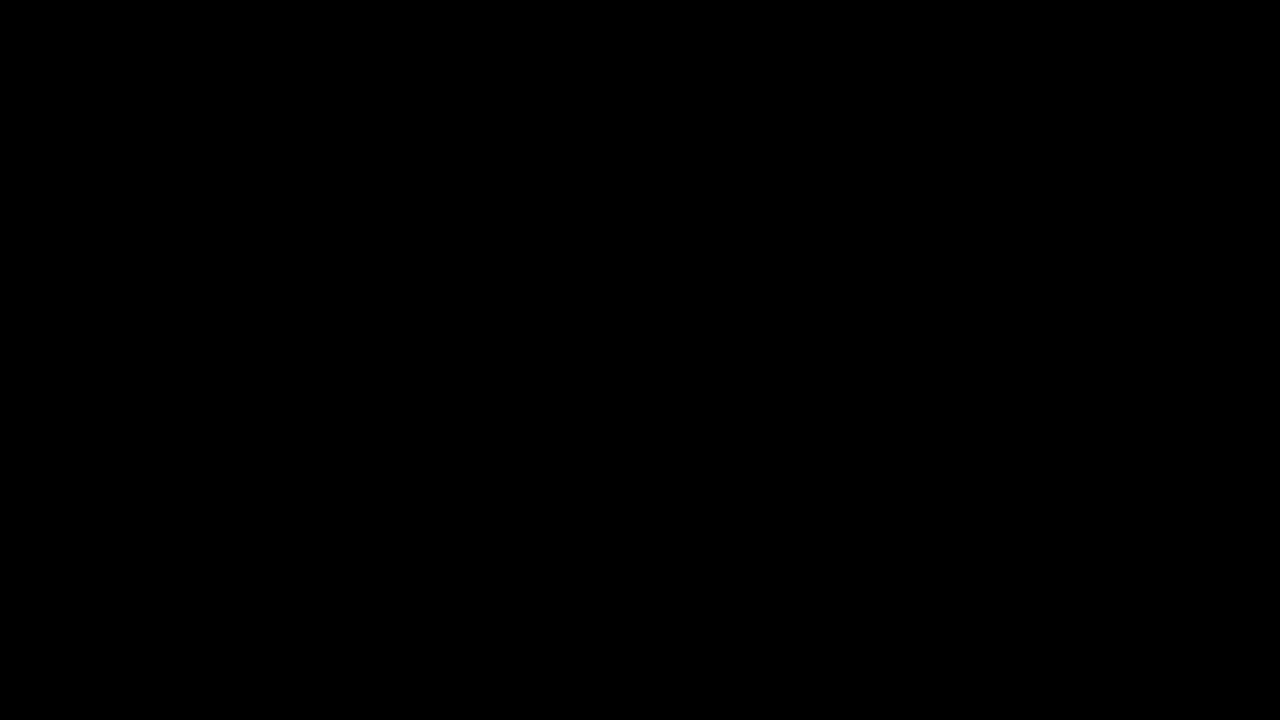